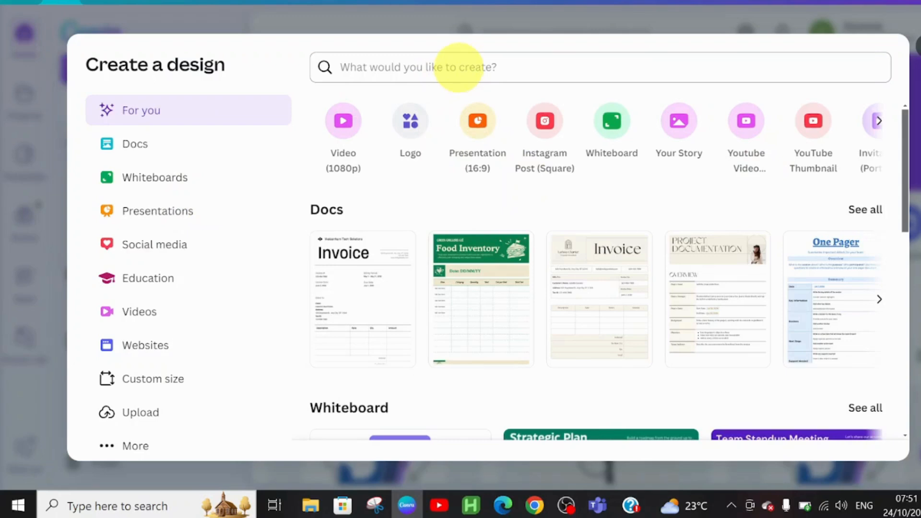
Search the design types for "youtube video" and create a YouTube Video (1080p) design
left_click(459, 67)
type("you")
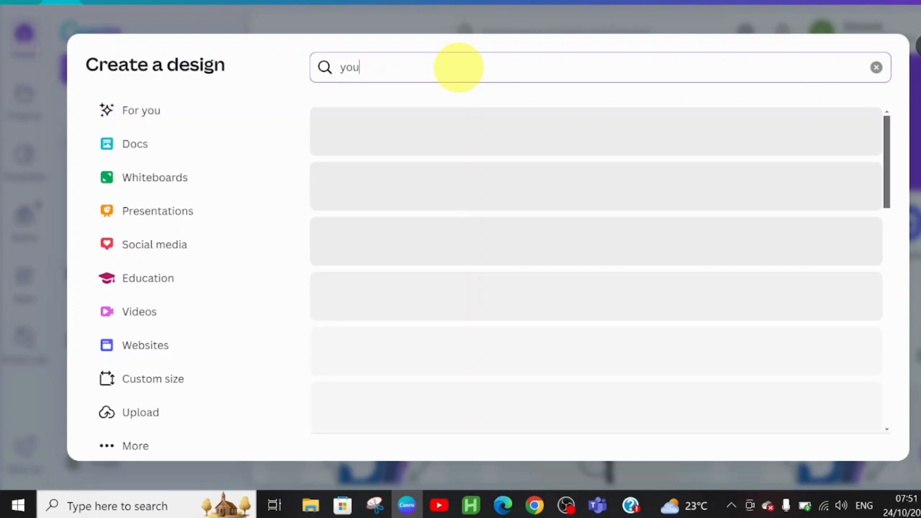
type("tube video")
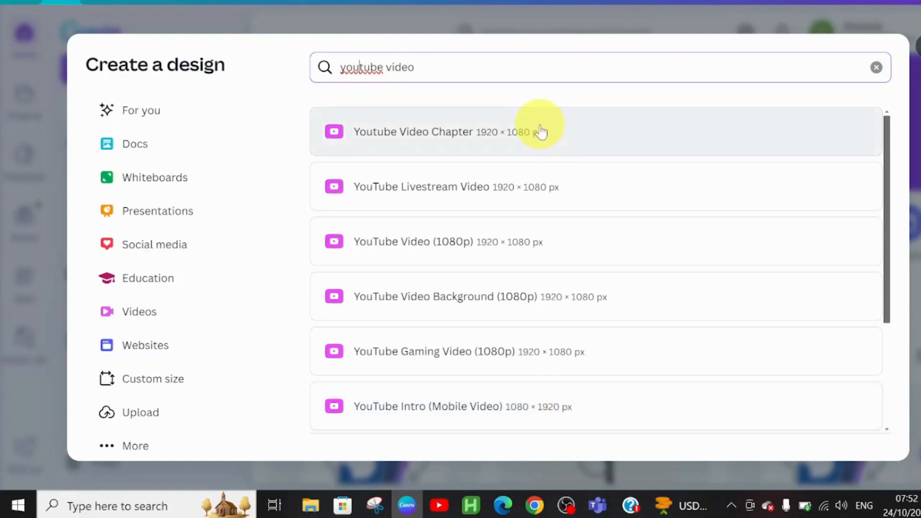
left_click(479, 245)
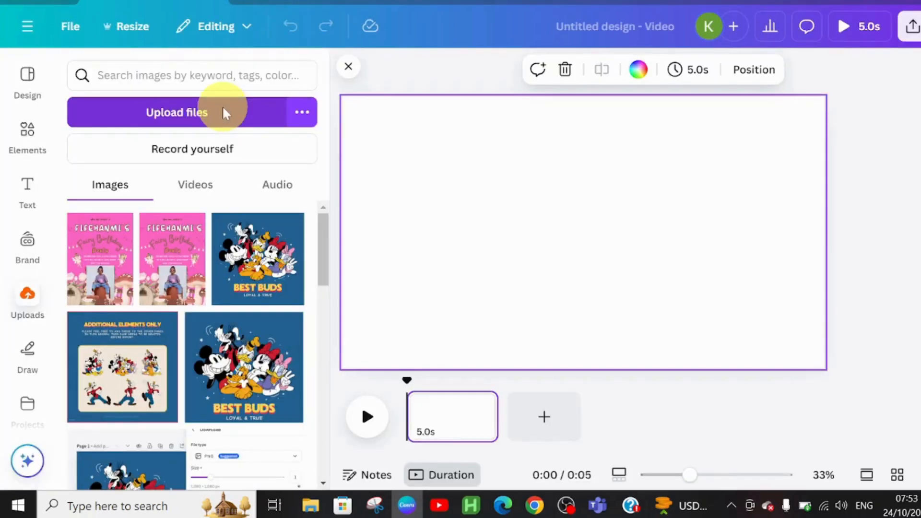
Upload the video file "Watermark, Page Border, Page Colour, Header and Footer" from the Videos folder
left_click(223, 112)
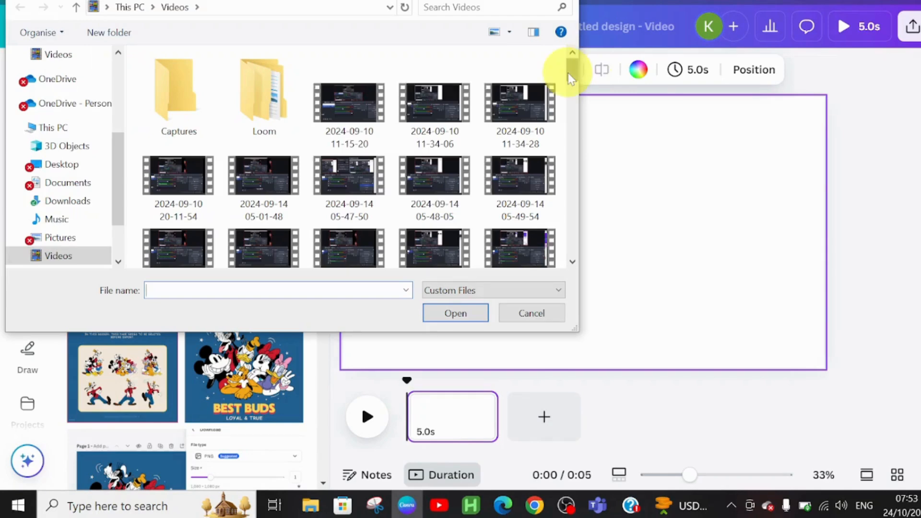
left_click_drag(567, 73, 574, 210)
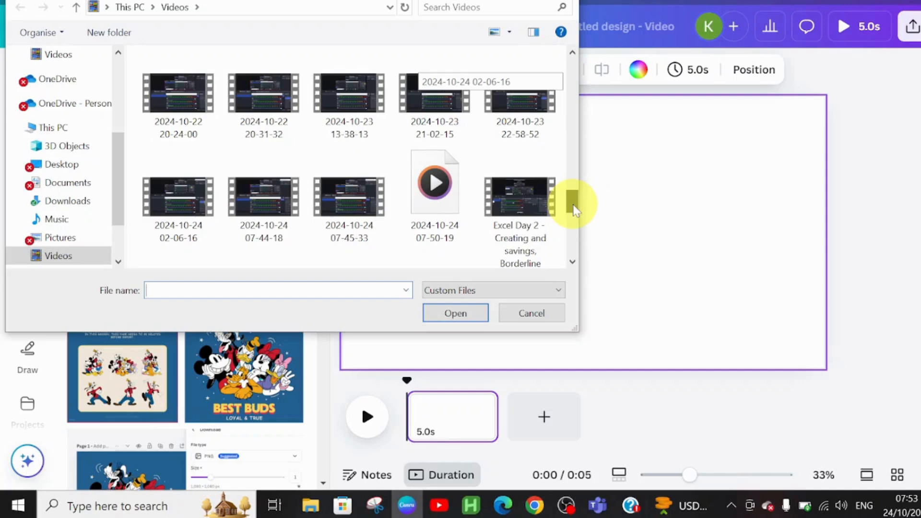
left_click_drag(574, 210, 572, 245)
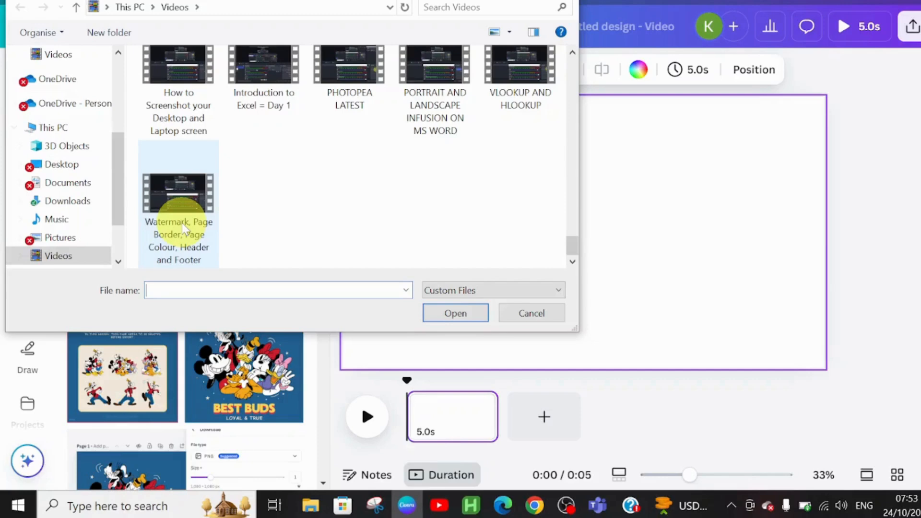
double_click(185, 230)
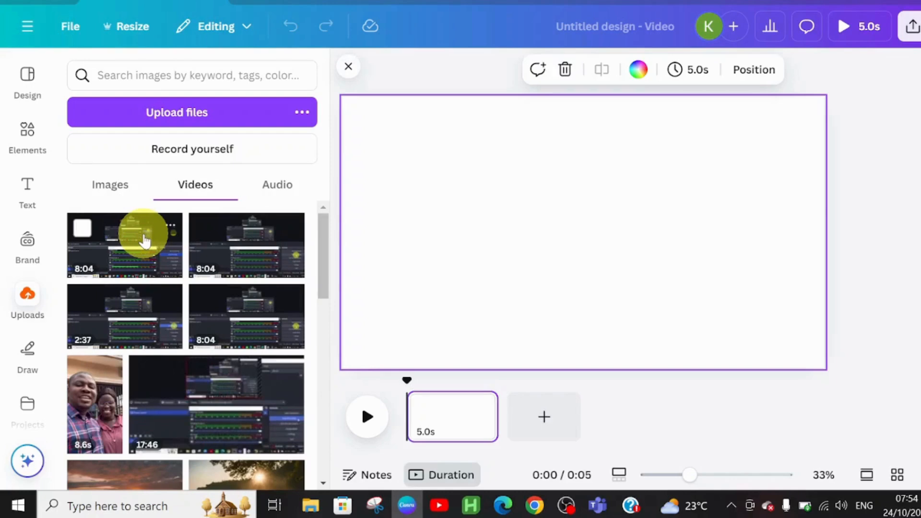
Add the newest uploaded 8:04 video to the blank page and enlarge it to fill the whole canvas
left_click(145, 239)
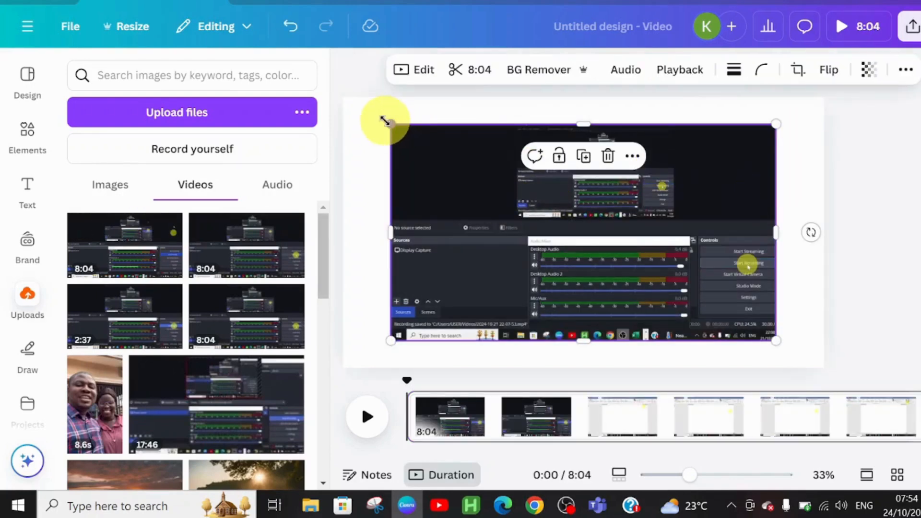
left_click_drag(386, 121, 340, 115)
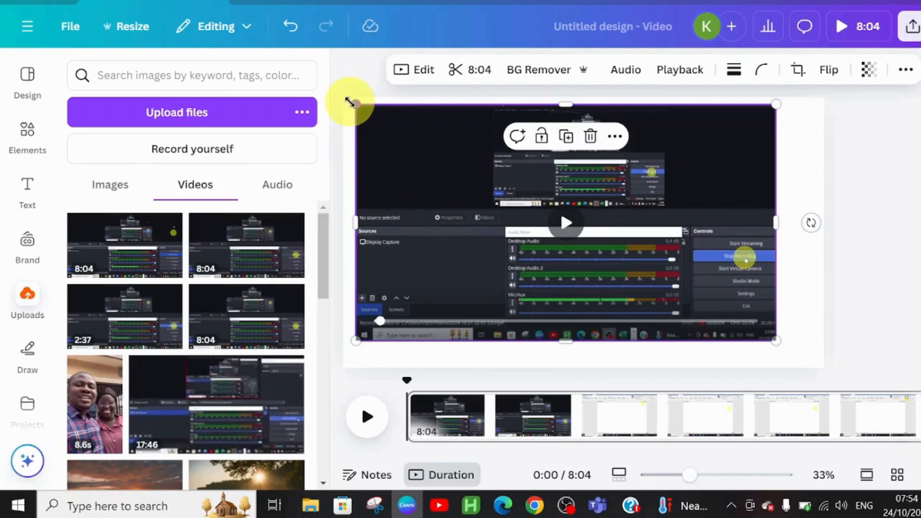
mouse_move(350, 101)
left_mouse_down()
mouse_move(332, 102)
mouse_move(342, 97)
left_mouse_up()
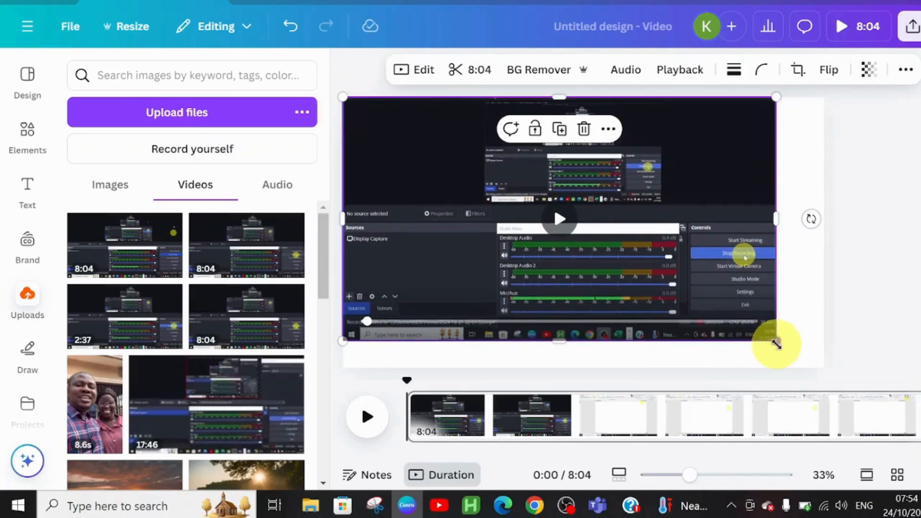
left_click_drag(776, 344, 832, 347)
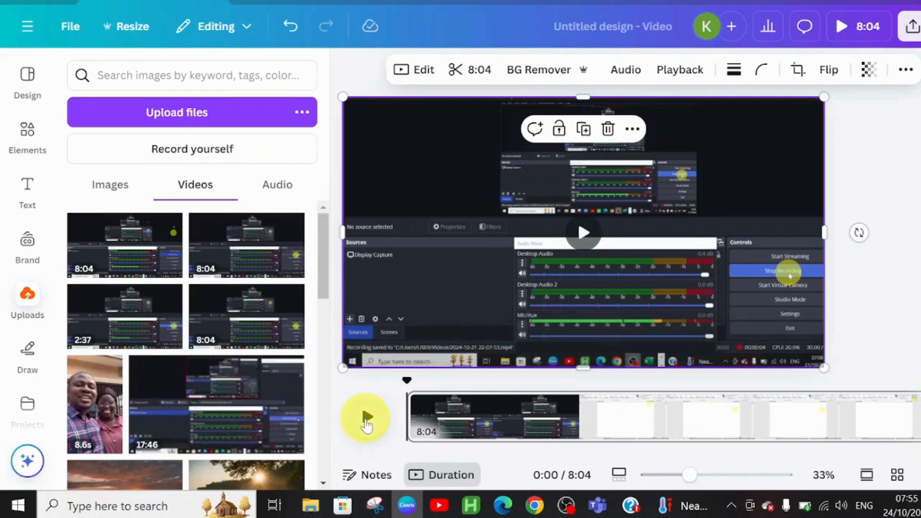
Play the first seconds to find the cut point and trim the clip's start to a duration of 8:01
left_click(367, 419)
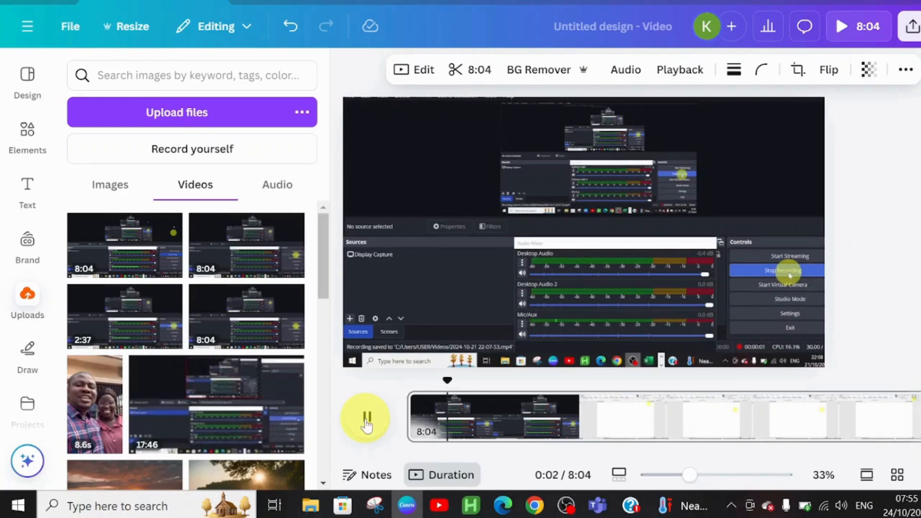
left_click(367, 421)
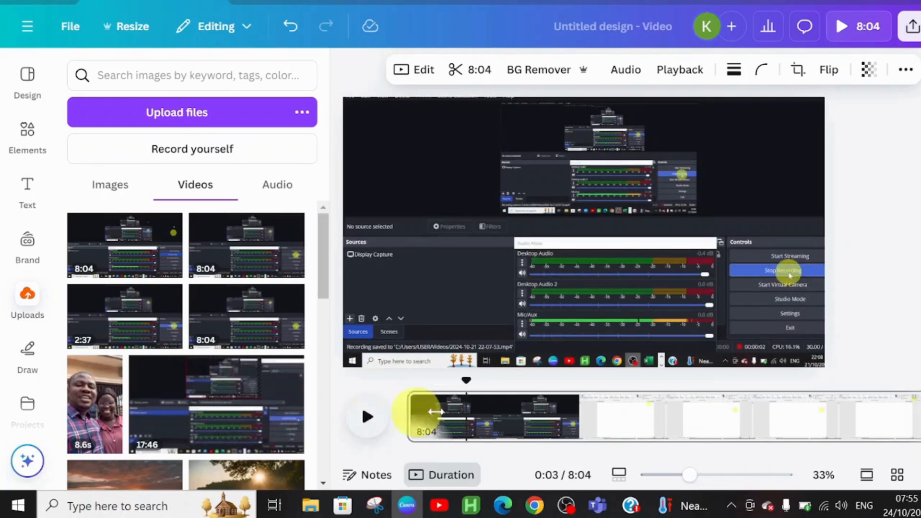
left_click(460, 432)
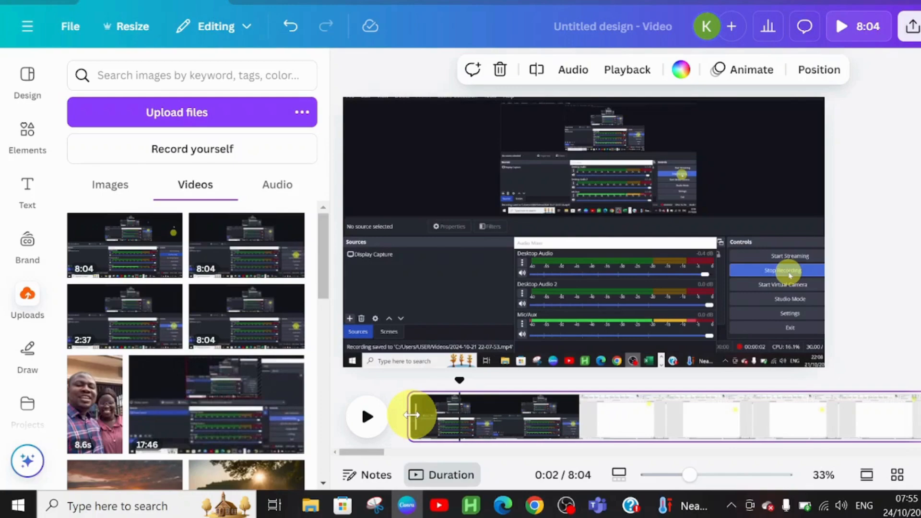
left_click_drag(412, 415, 458, 411)
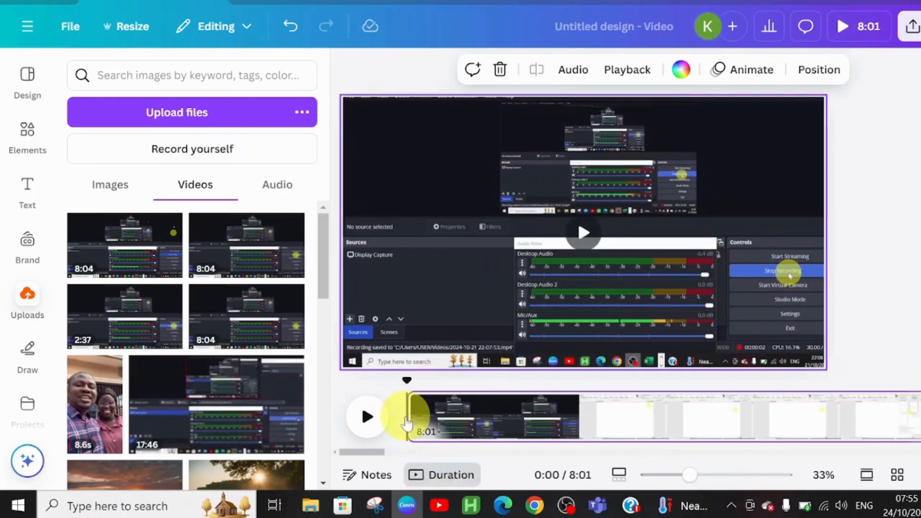
Play back the trimmed opening of the clip and undo the start trim
left_click(367, 417)
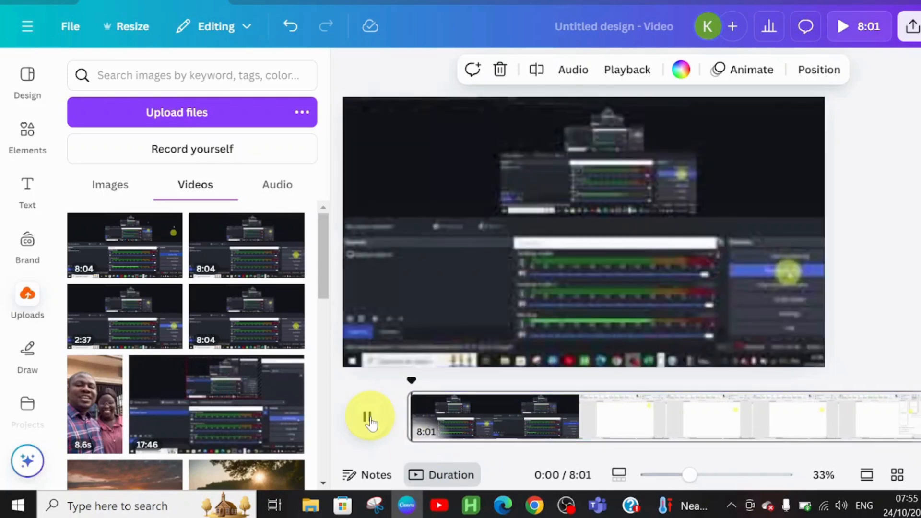
left_click(369, 418)
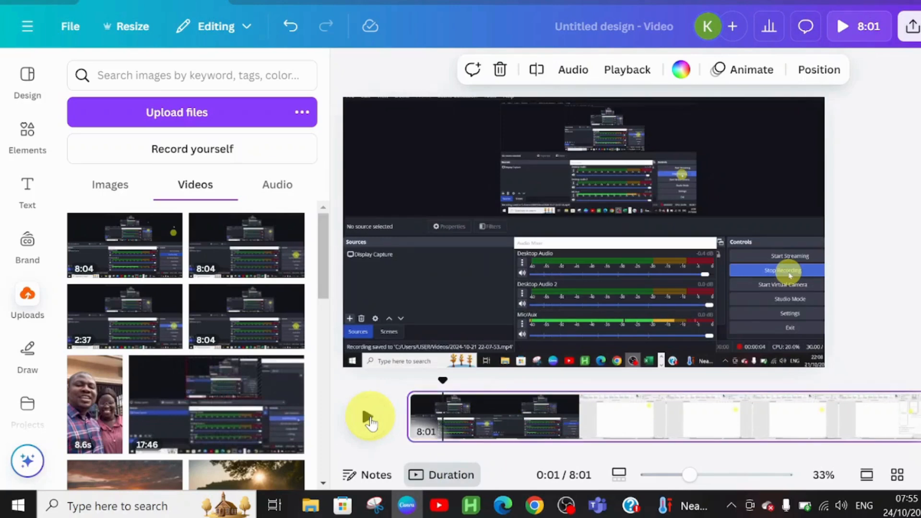
left_click(409, 420)
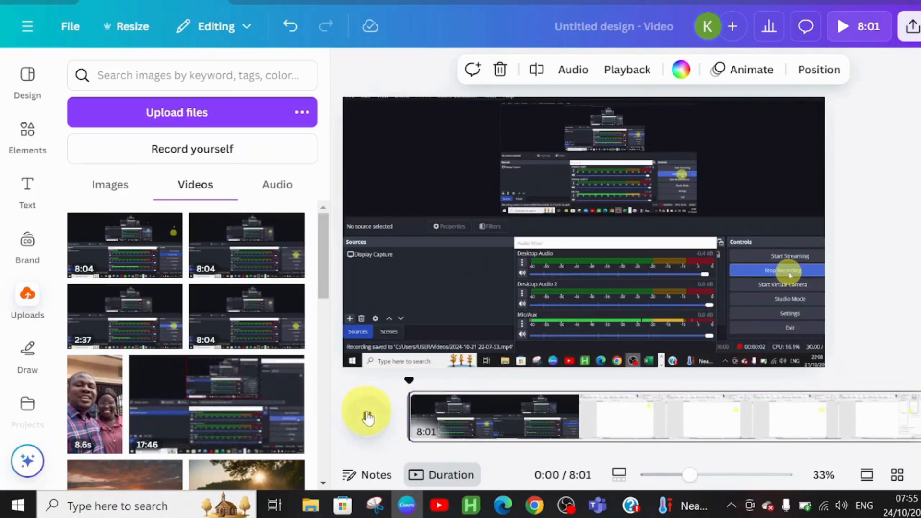
left_click(451, 428)
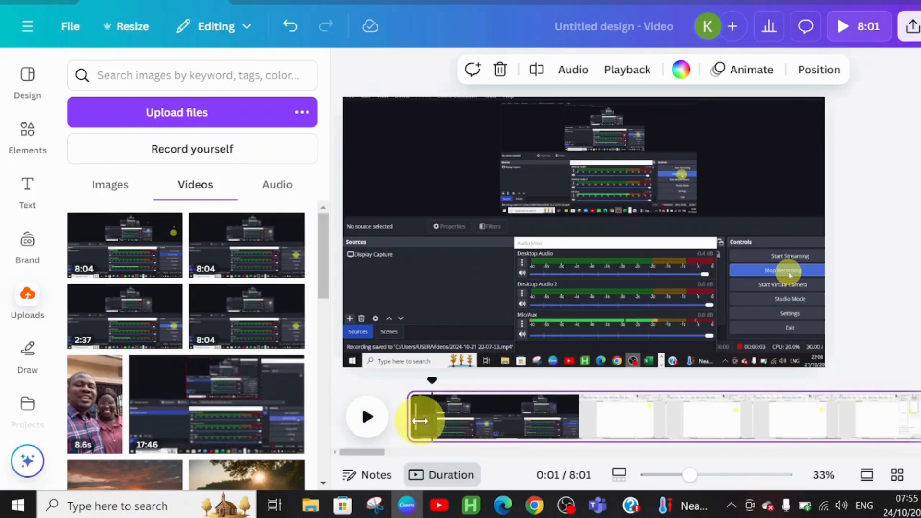
left_click_drag(412, 424, 406, 424)
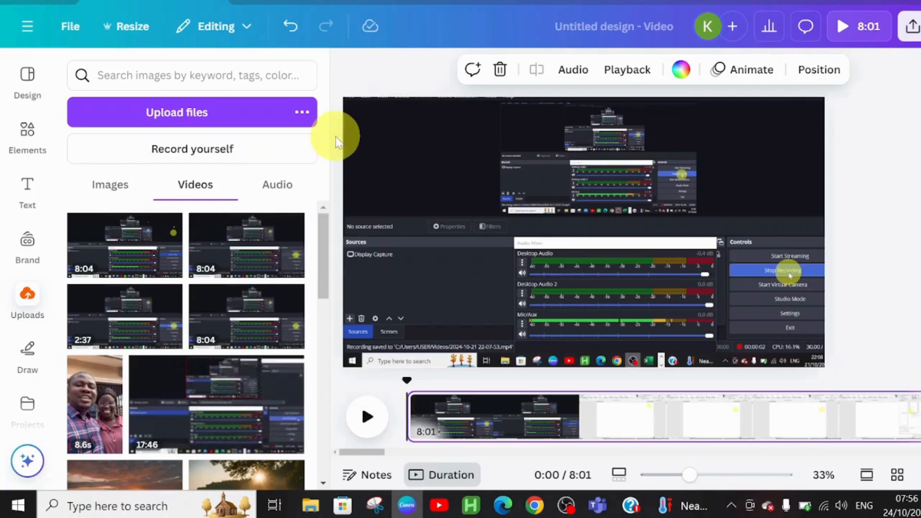
left_click(288, 28)
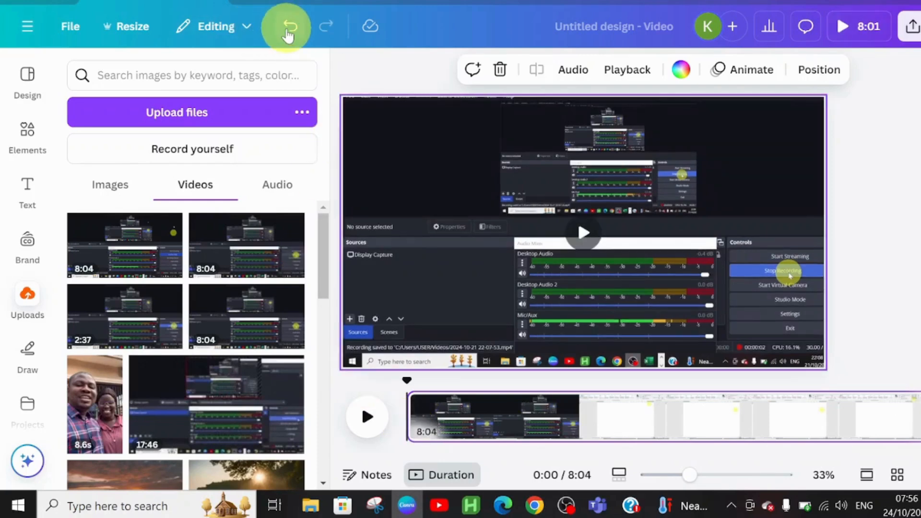
Replay the opening to locate the cut point and trim the clip's start to a duration of 8:03
left_click(388, 405)
left_click(368, 417)
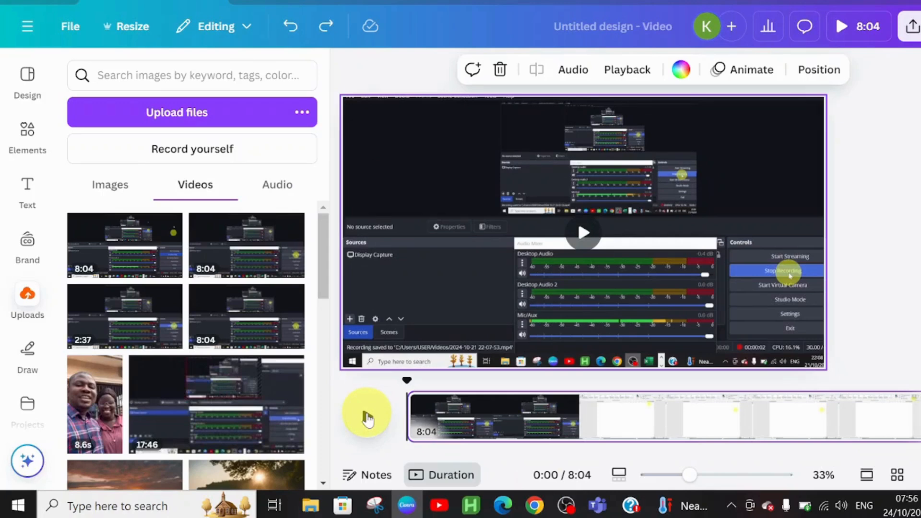
left_click(367, 416)
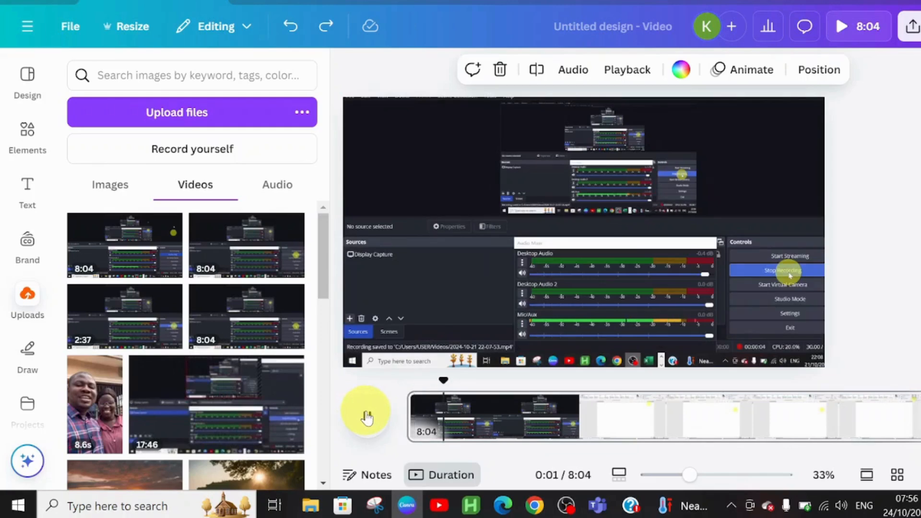
left_click(367, 417)
left_click(407, 416)
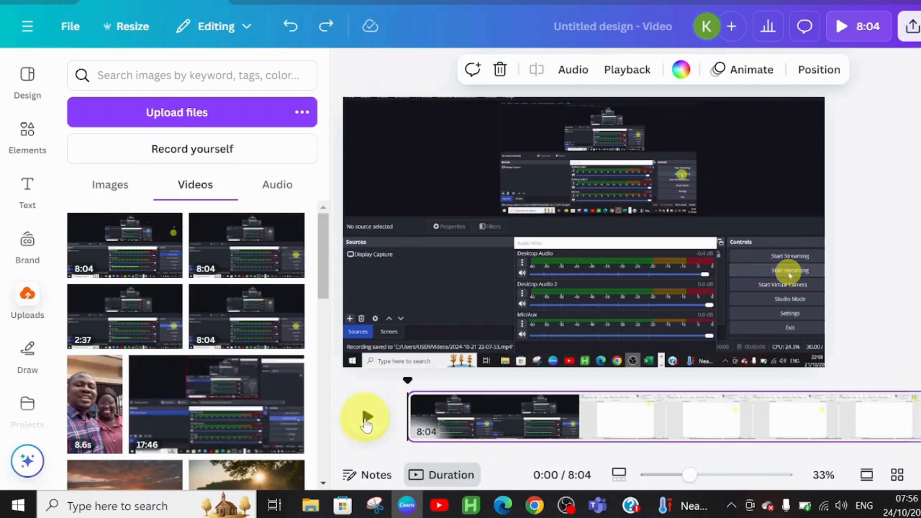
left_click(366, 418)
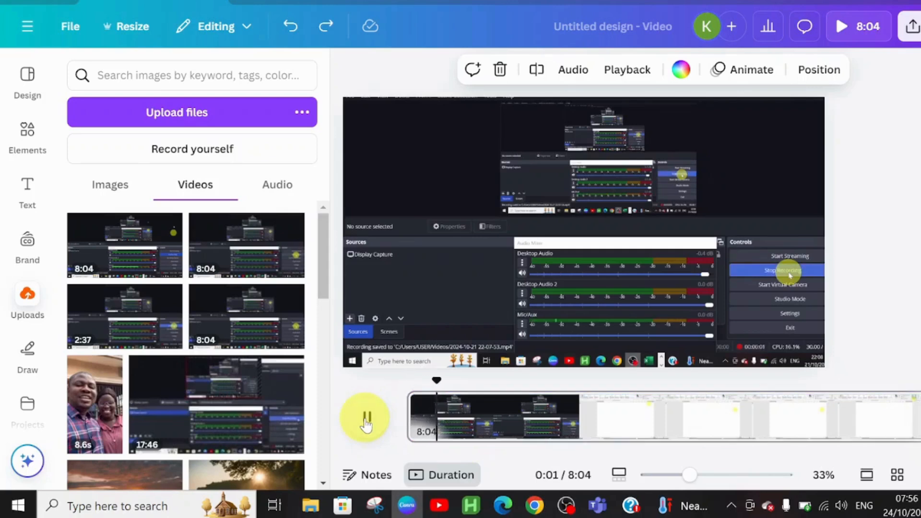
left_click(365, 418)
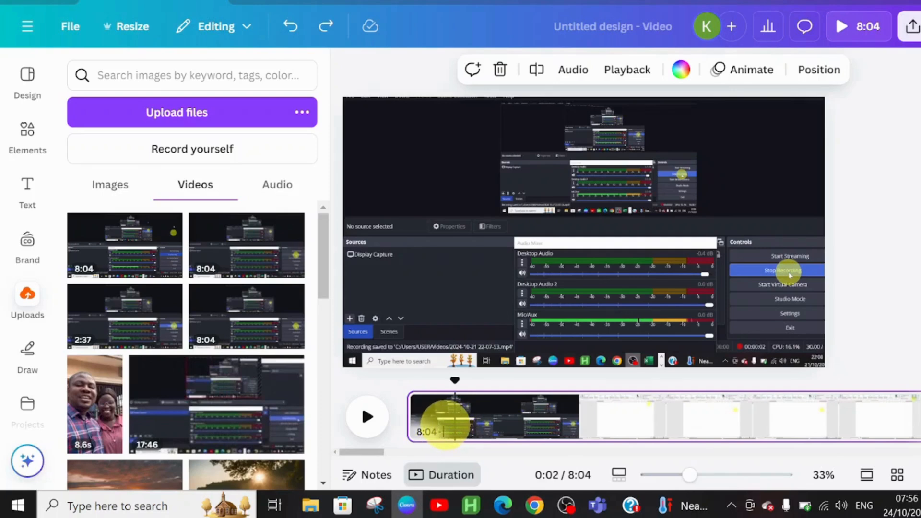
left_click(445, 425)
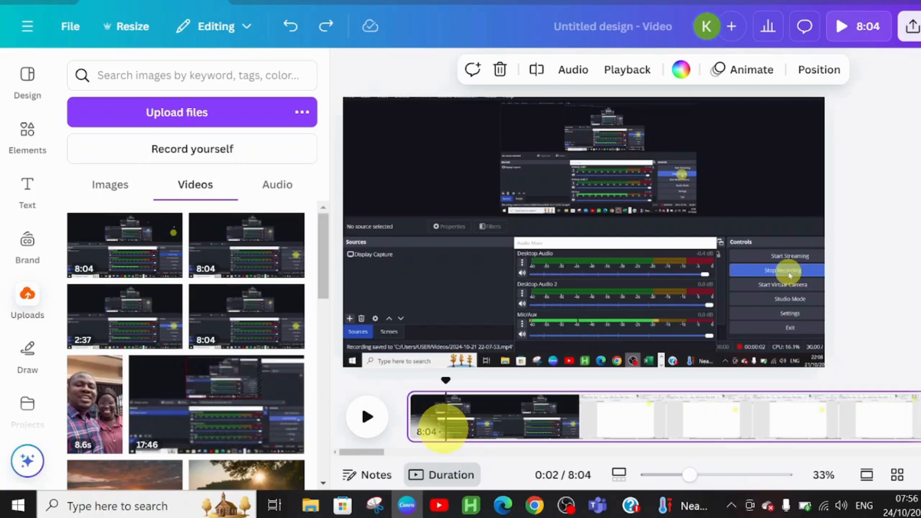
left_click(443, 433)
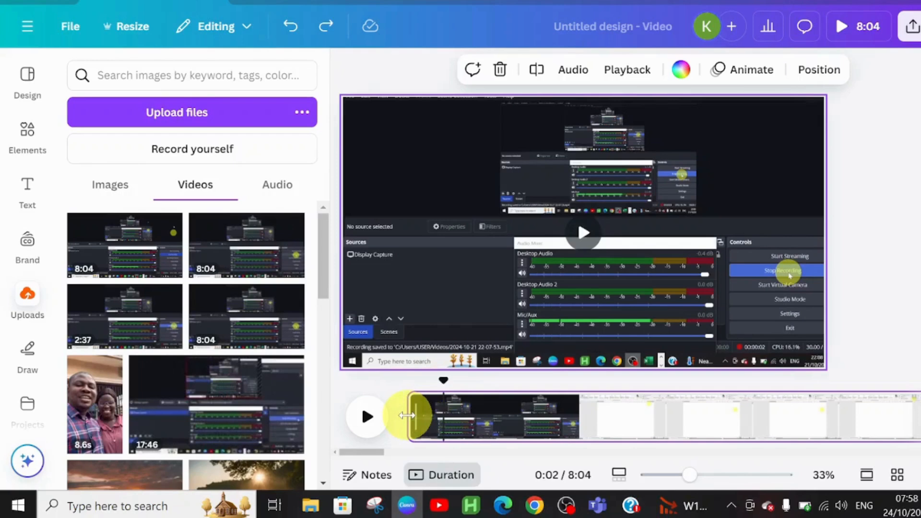
left_click_drag(407, 415, 417, 416)
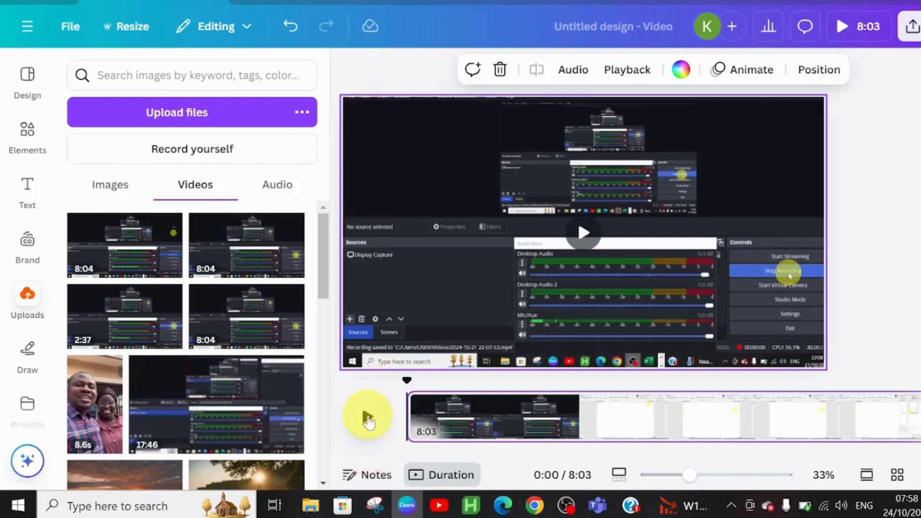
Preview the opening and trim slightly more off the clip's start, to a duration of 8:02
left_click(367, 417)
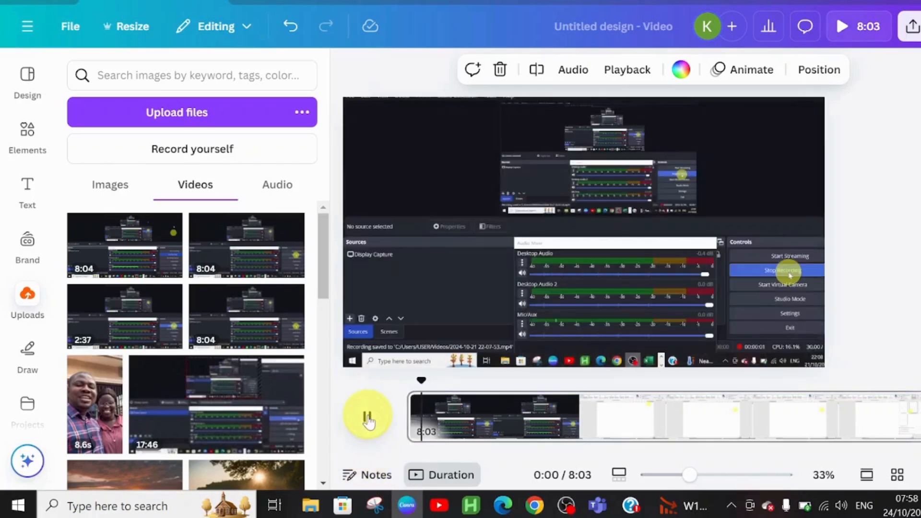
left_click(367, 418)
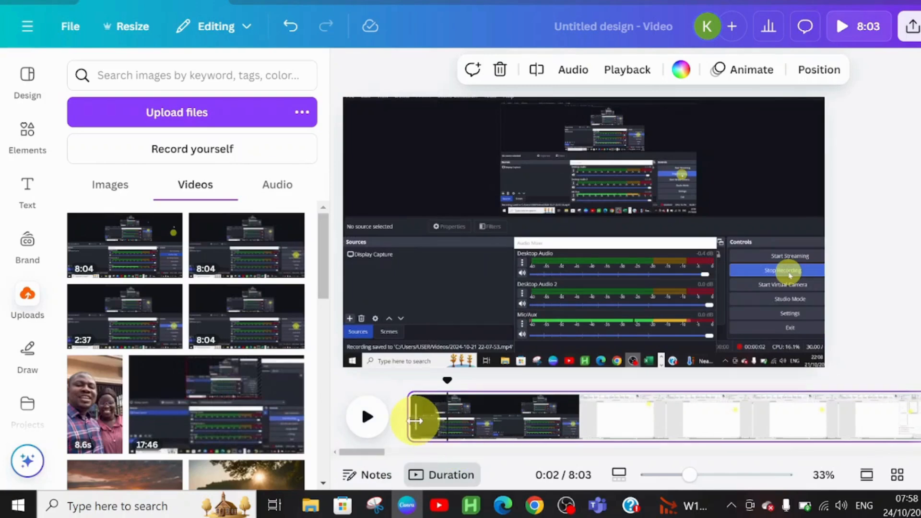
left_click_drag(415, 421, 432, 421)
left_click(367, 415)
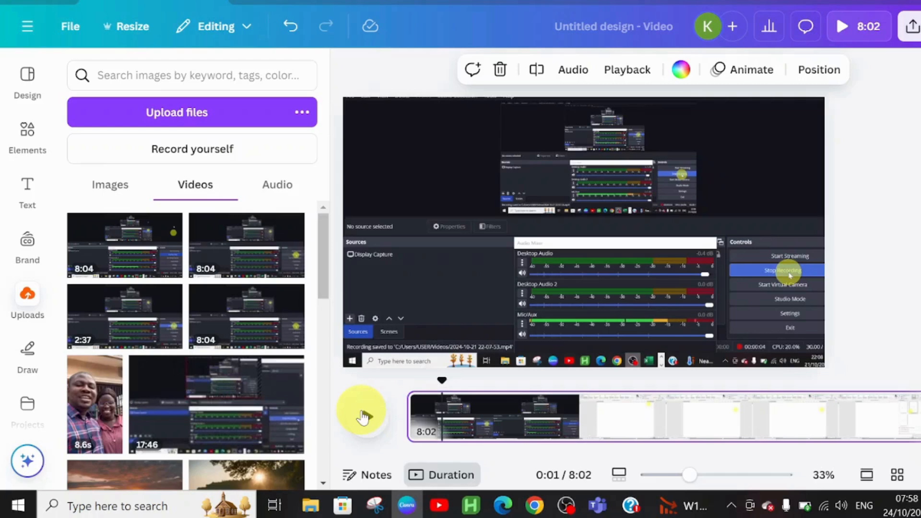
Undo the last timeline change and play back the opening seconds of the trimmed clip
key("ctrl+z")
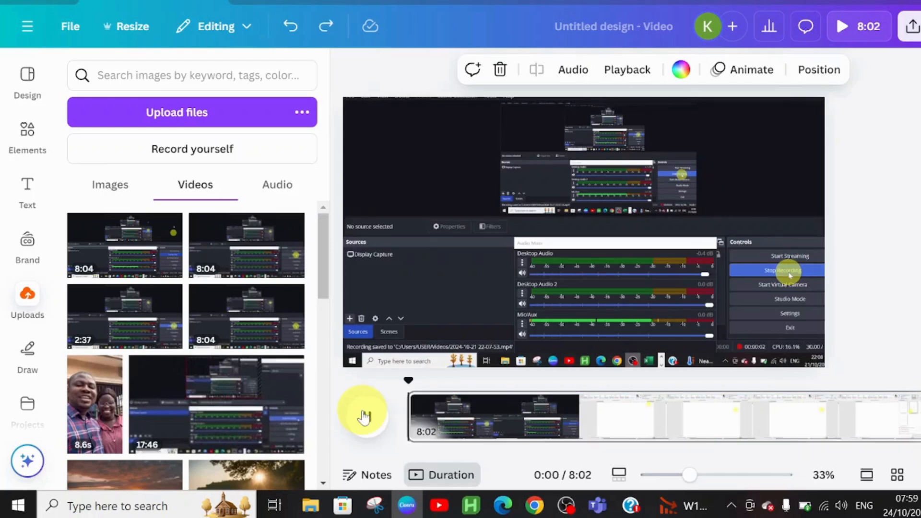
left_click(364, 417)
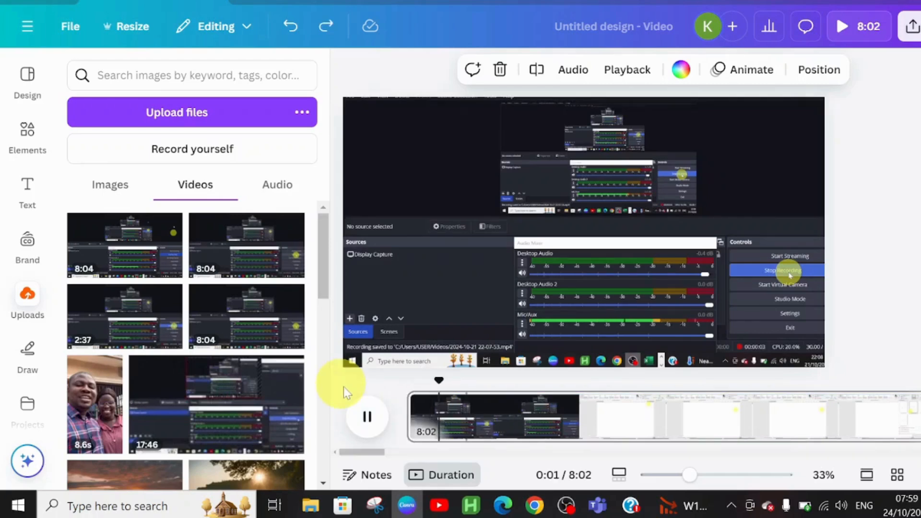
left_click(368, 418)
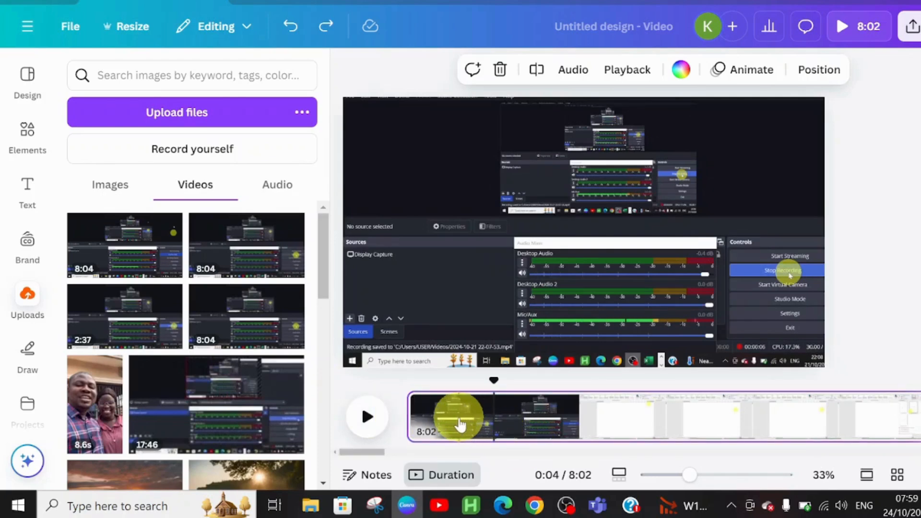
Play back the clip's opening seconds and split the page at 0:04
left_click(458, 426)
left_click(367, 422)
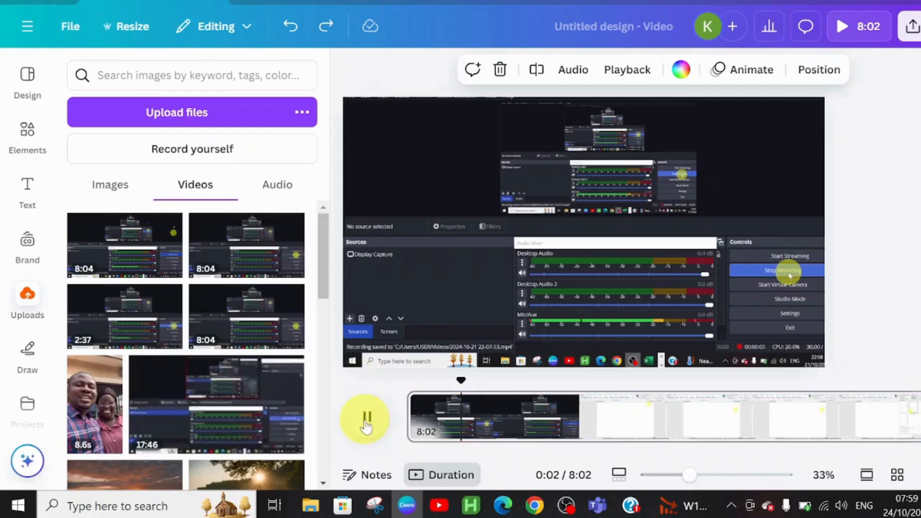
left_click(367, 423)
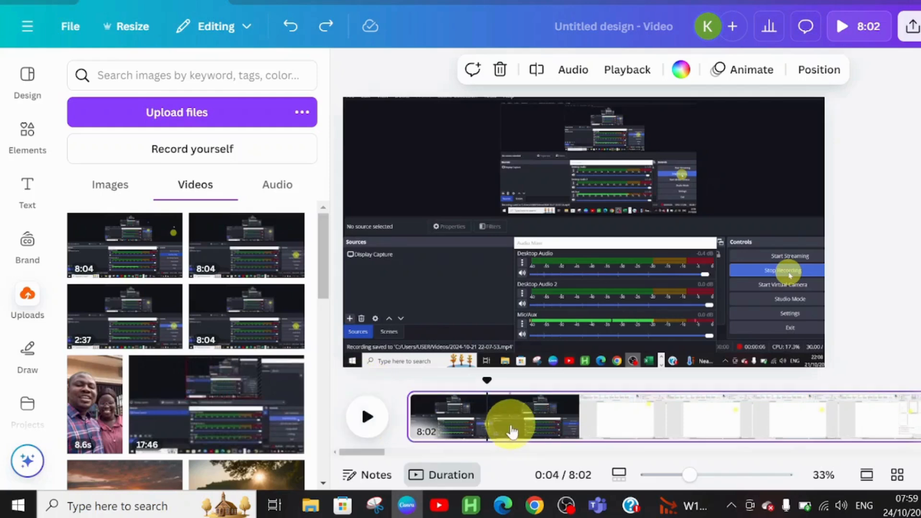
right_click(482, 437)
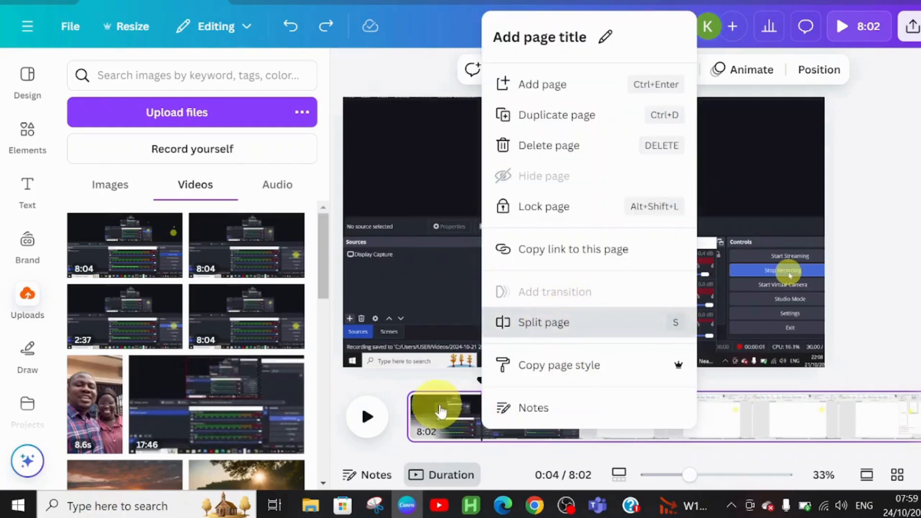
key("s")
Add the uploaded 10.5 s Distilling Insights intro video to the first page, the 4.0 s one
left_click(413, 416)
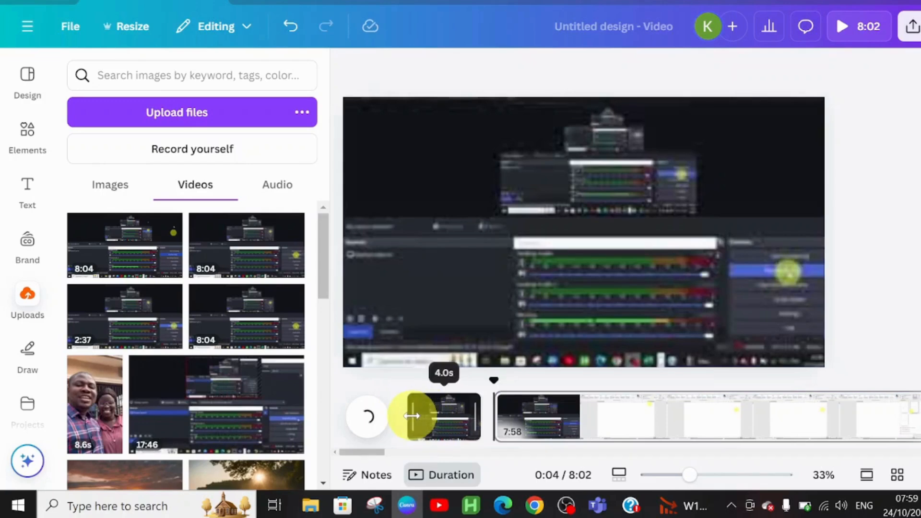
left_click(410, 415)
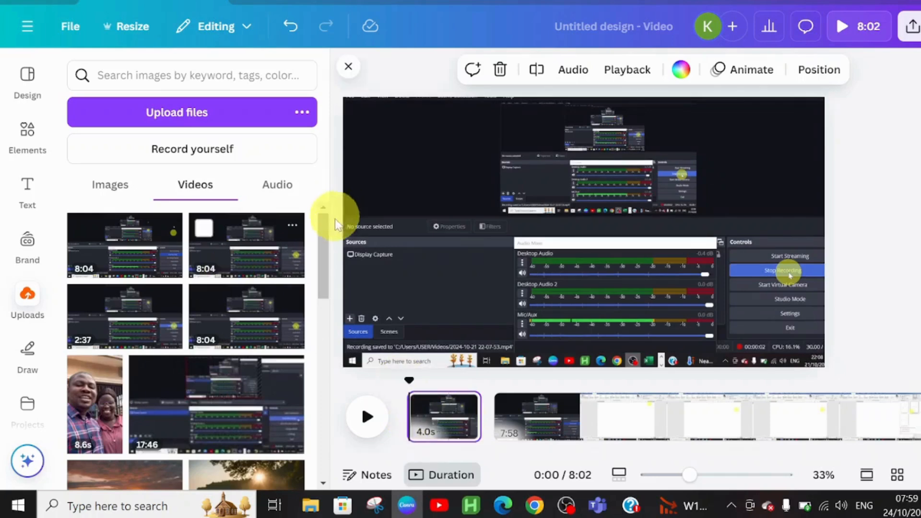
left_click_drag(321, 231, 348, 325)
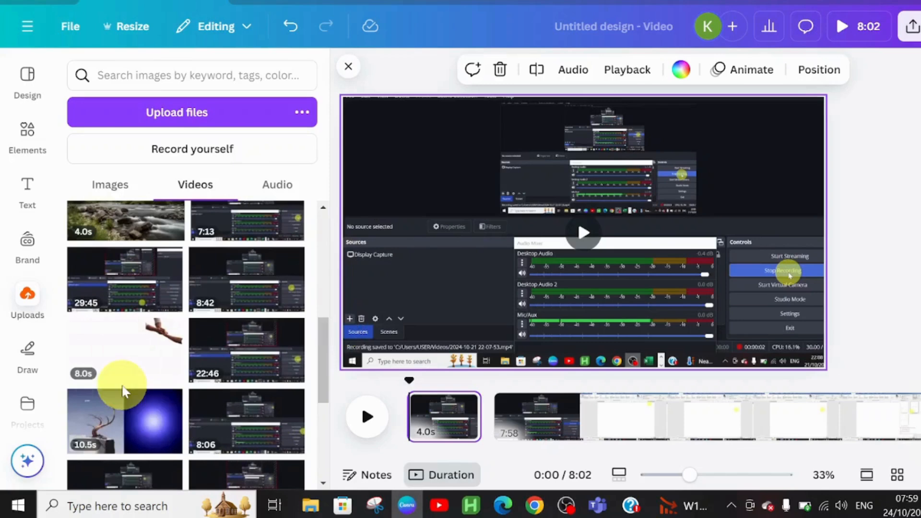
mouse_move(96, 435)
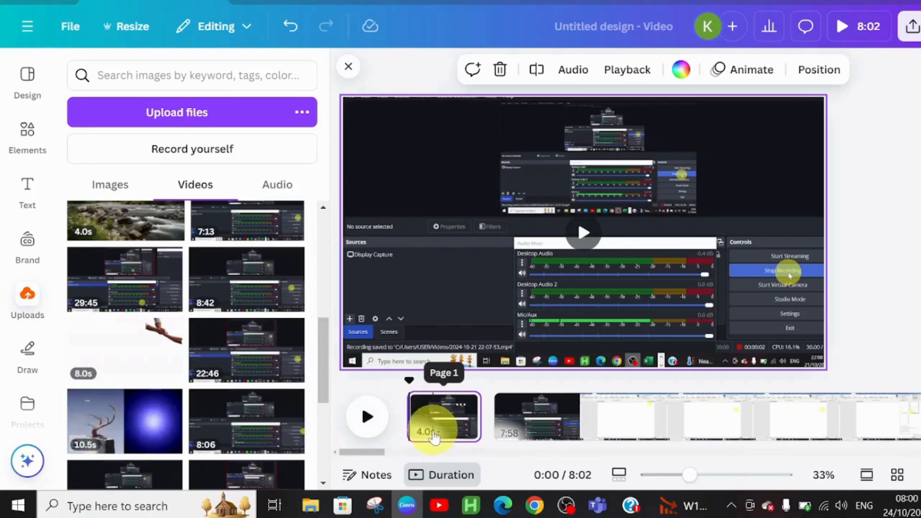
left_click_drag(413, 416, 413, 416)
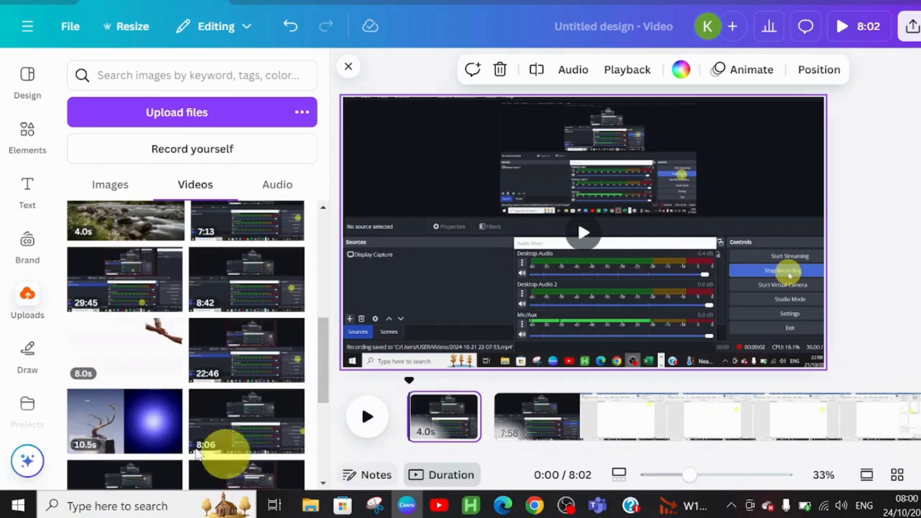
left_click(114, 425)
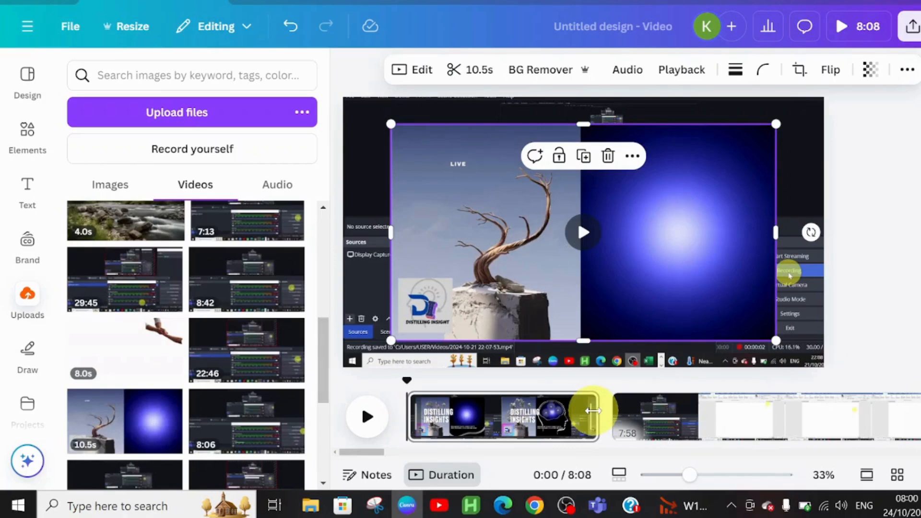
Shorten the first page with the intro video to 4.0 s
left_click_drag(593, 411, 567, 416)
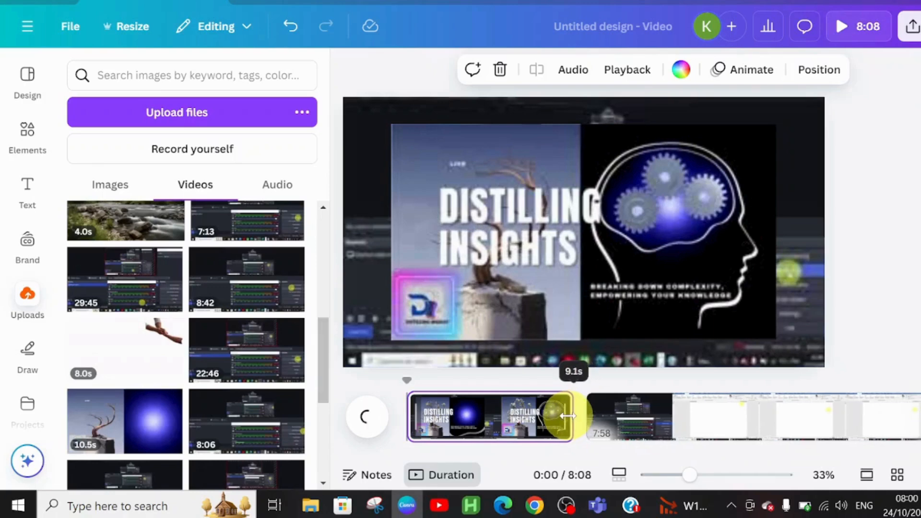
left_click_drag(567, 416, 541, 416)
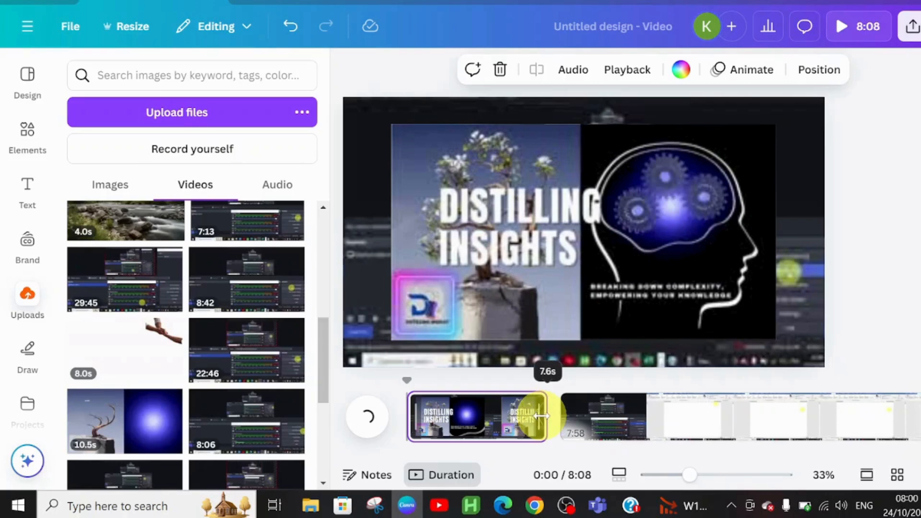
left_click_drag(541, 416, 476, 420)
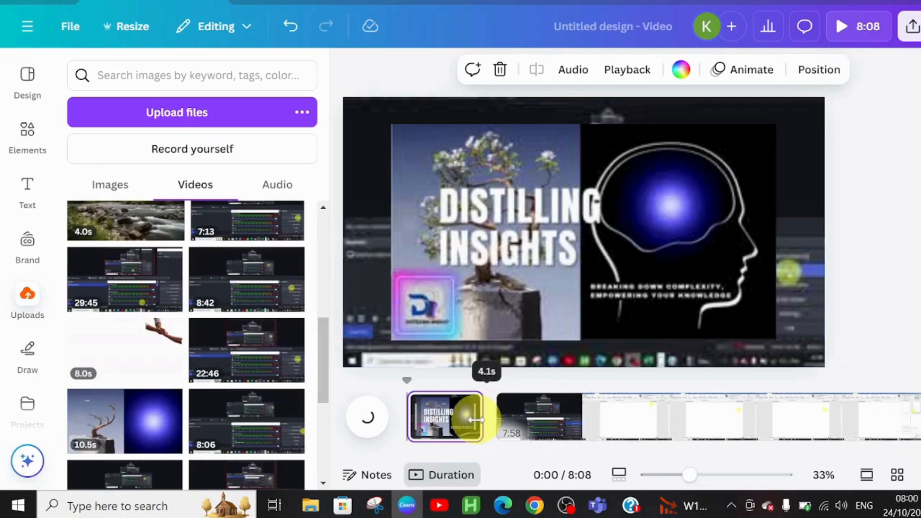
left_click_drag(476, 421, 474, 420)
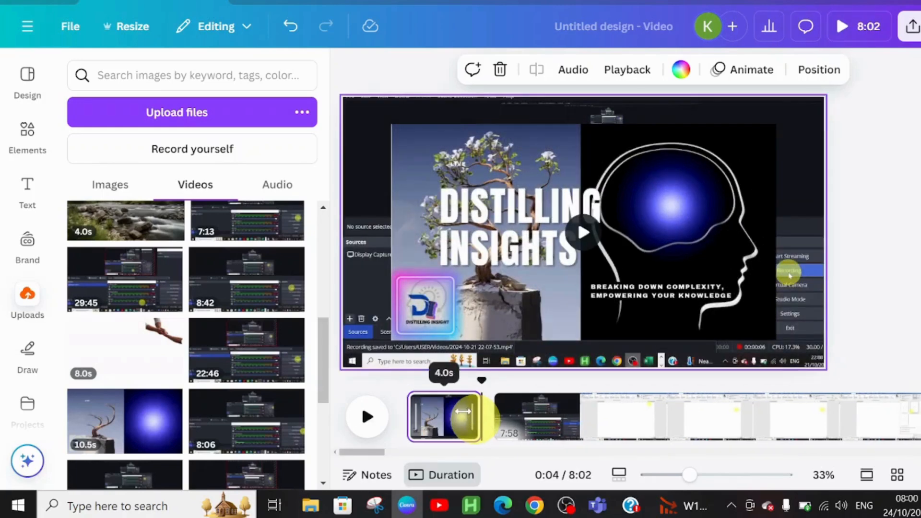
Enlarge the intro video so it covers the whole first page
left_click(440, 152)
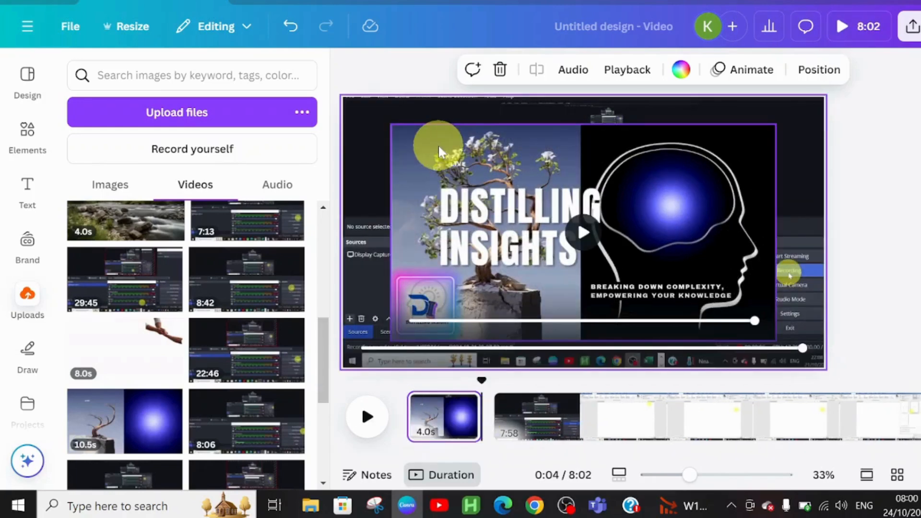
left_click(438, 143)
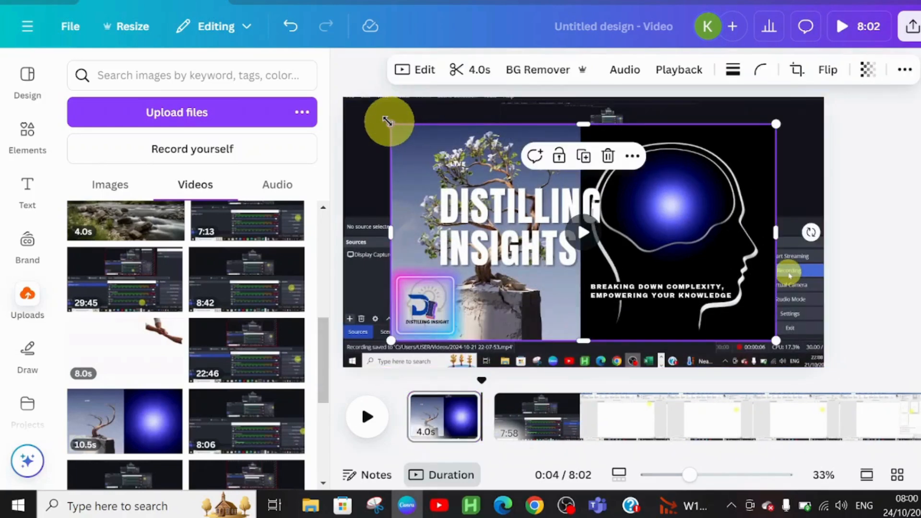
left_click_drag(386, 119, 331, 116)
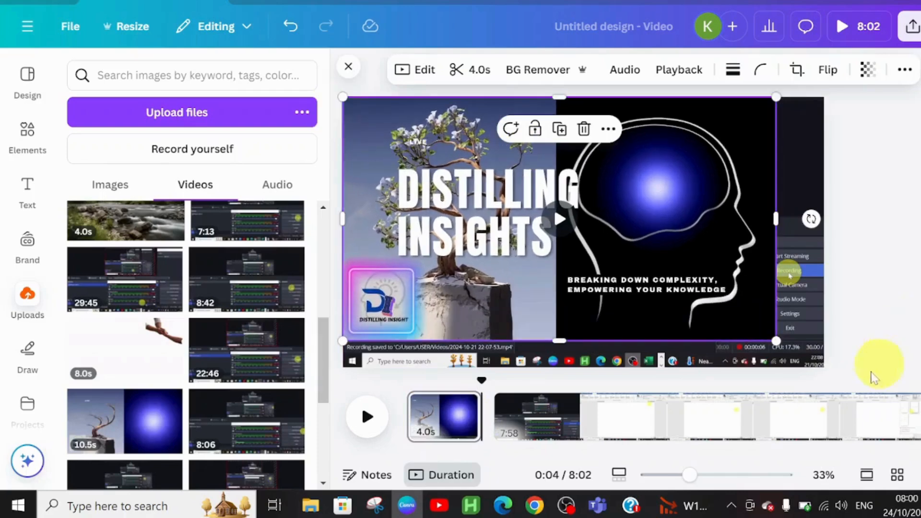
left_click_drag(777, 338, 843, 340)
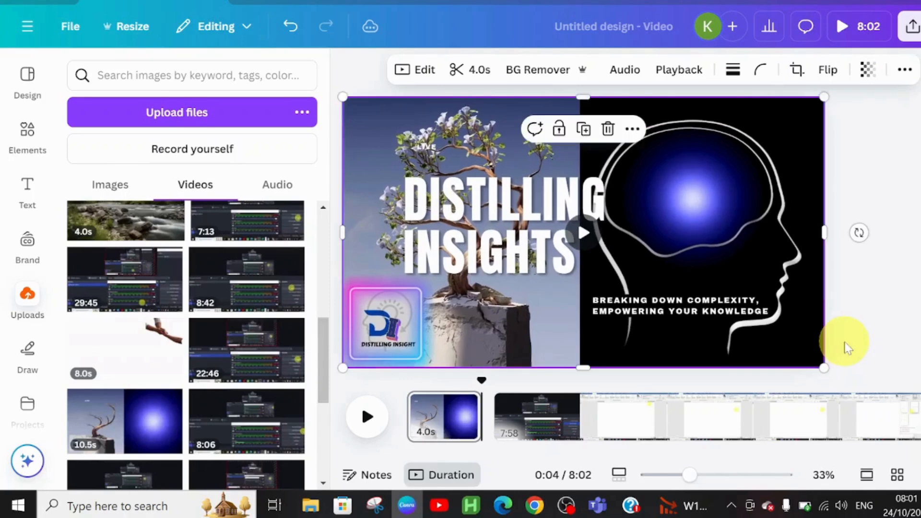
Play the design from the beginning and split the screen recording page at 0:18
left_click(405, 420)
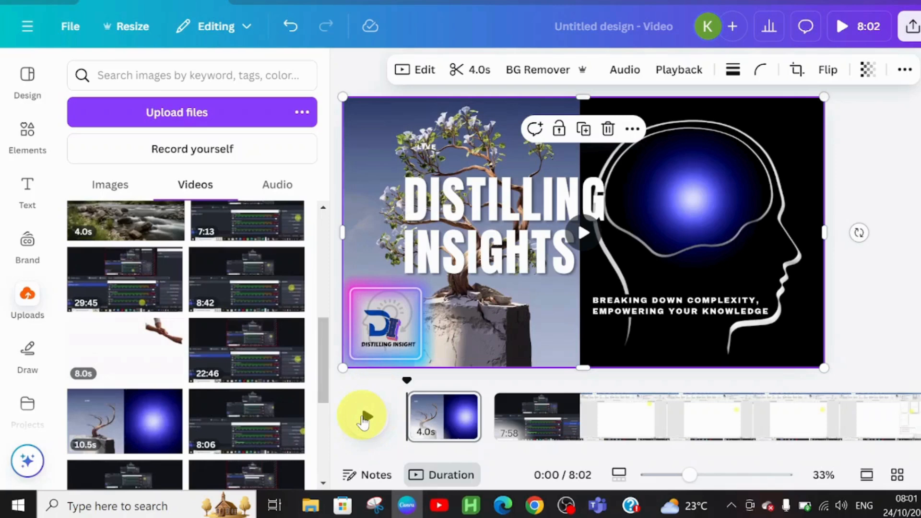
left_click(366, 418)
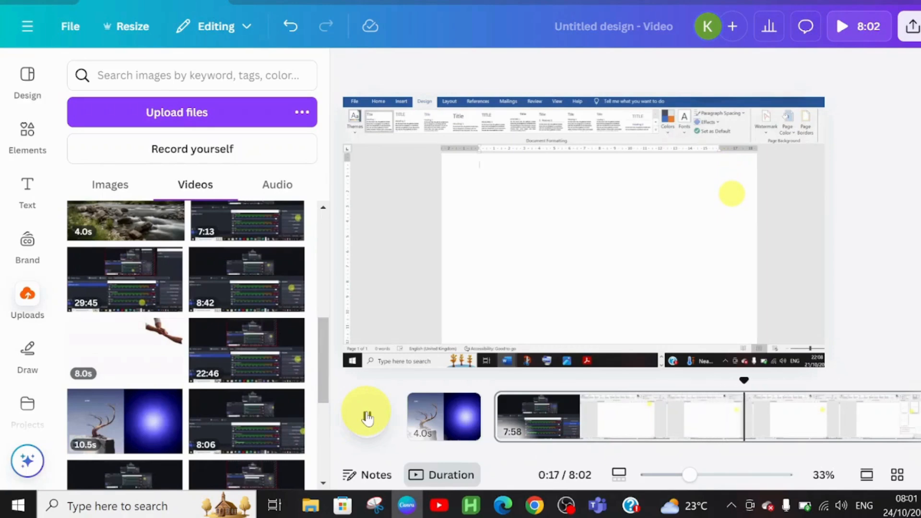
left_click(367, 417)
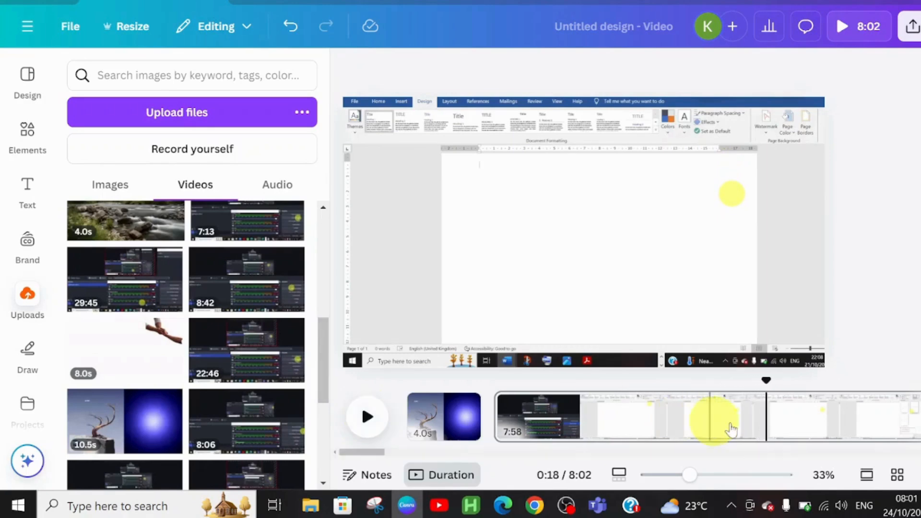
left_click(764, 438)
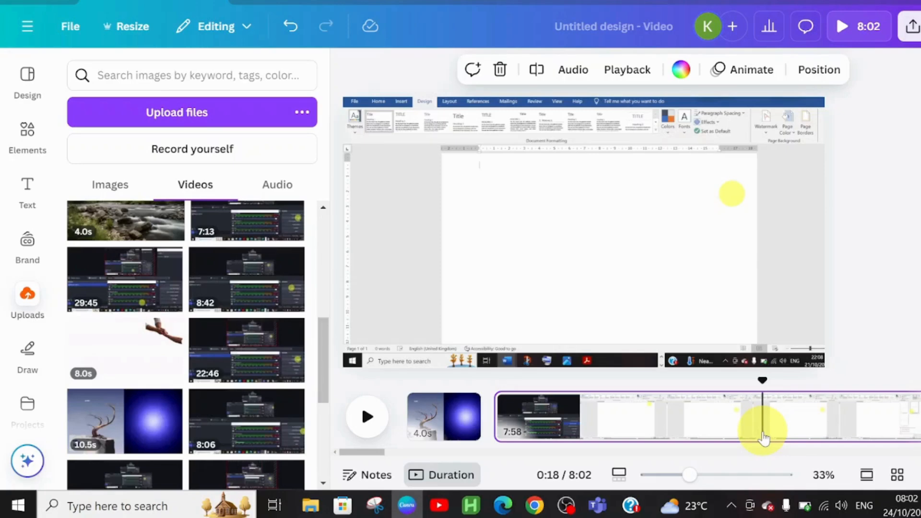
right_click(765, 438)
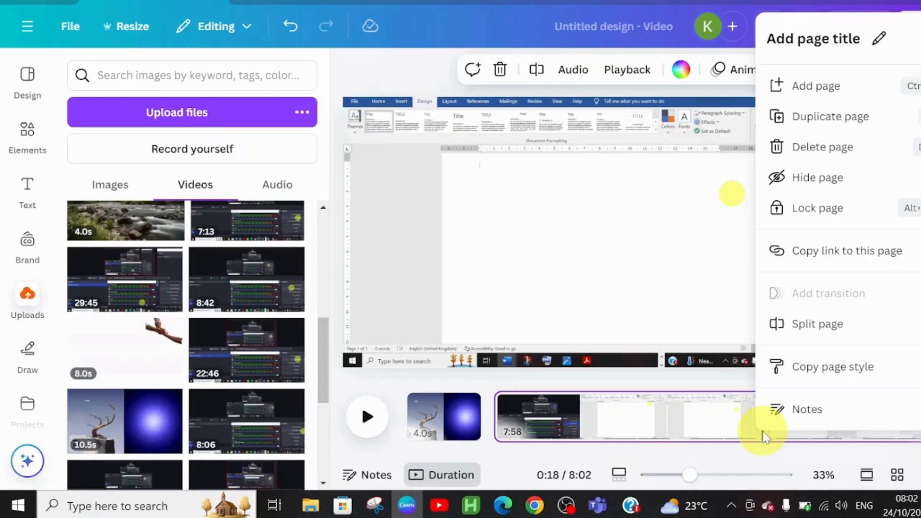
left_click(815, 333)
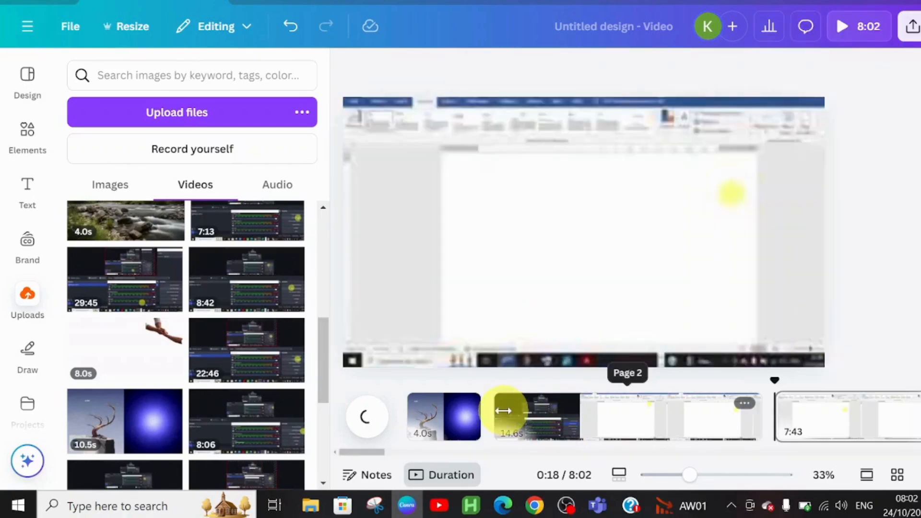
Select the 14.6 s second page and search the elements for PLAIN BACKGROUND, showing only videos
left_click(503, 410)
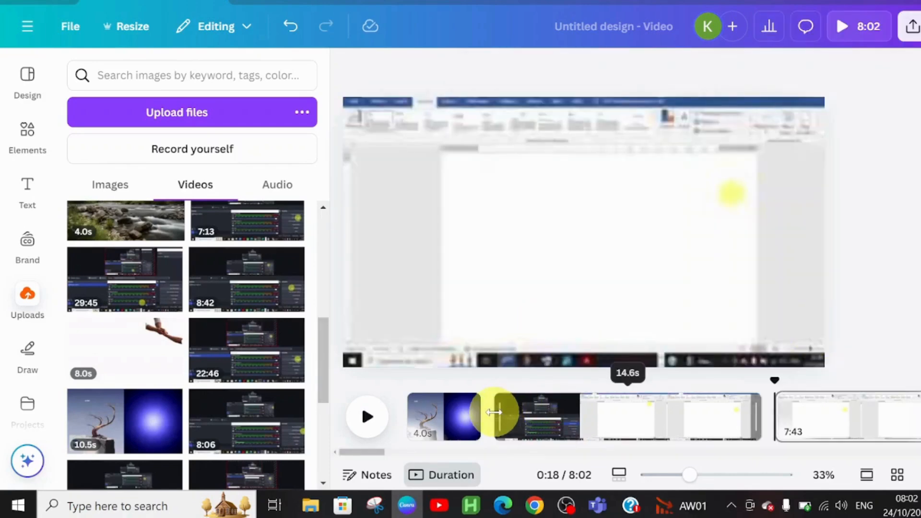
left_click(494, 412)
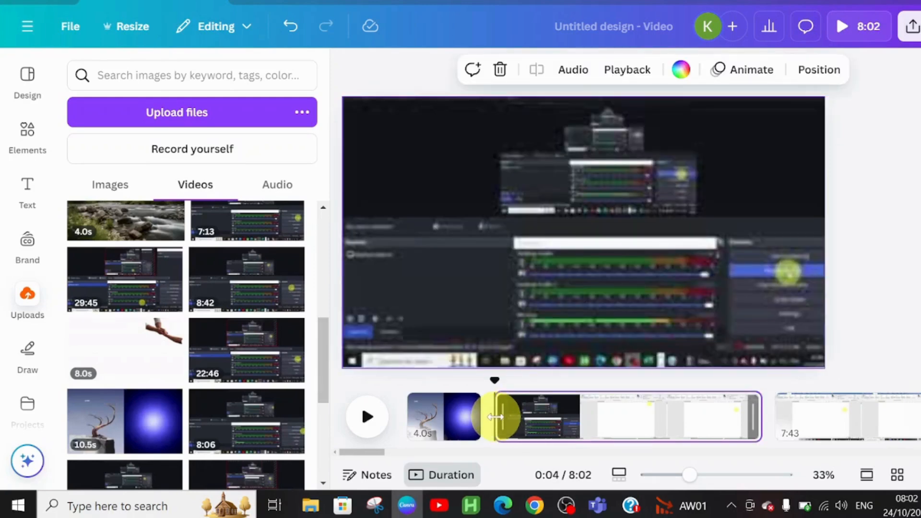
left_click(28, 137)
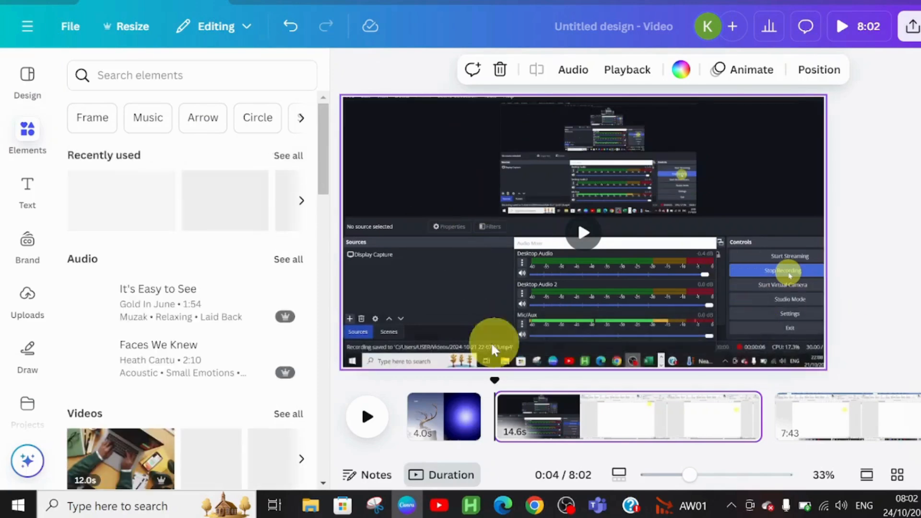
left_click(179, 67)
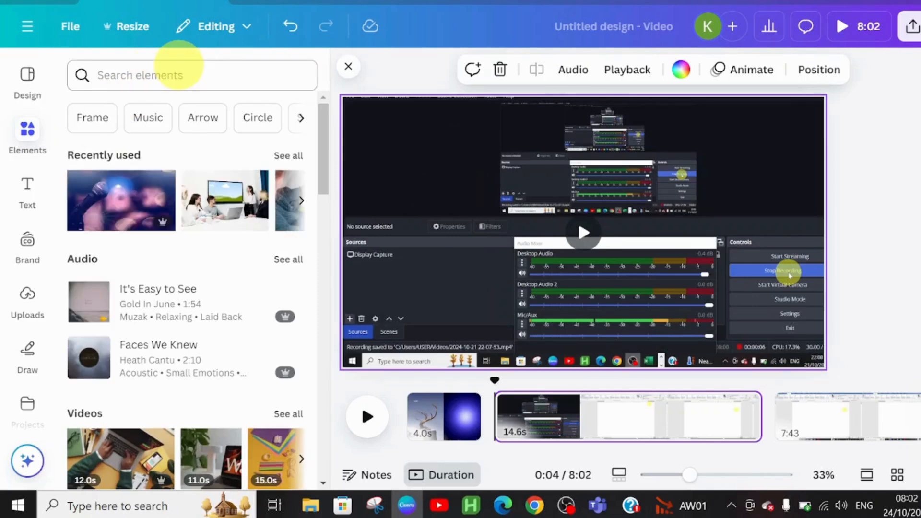
left_click(179, 67)
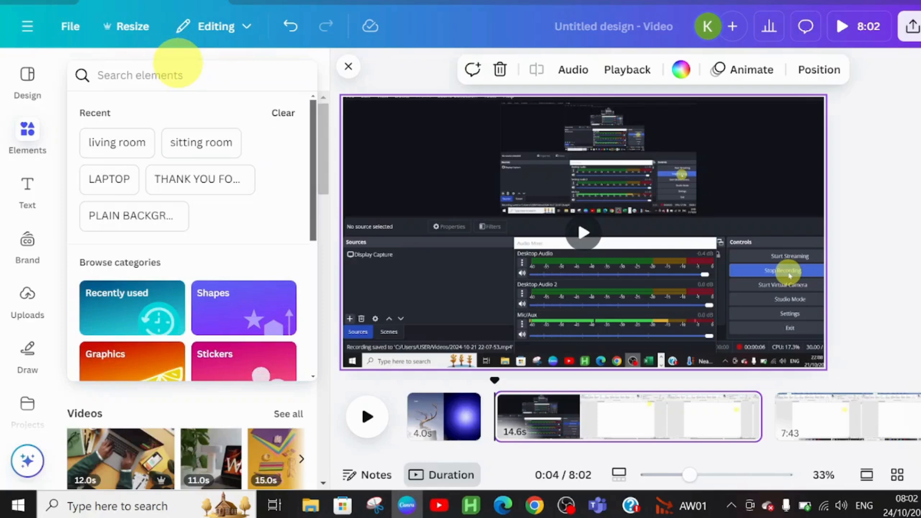
type("plain")
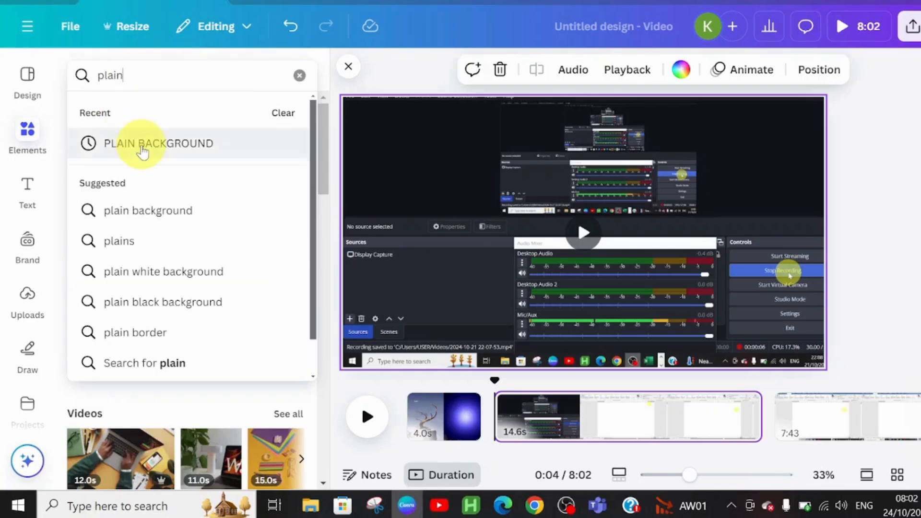
left_click(144, 144)
left_click_drag(342, 259, 343, 314)
left_click(283, 244)
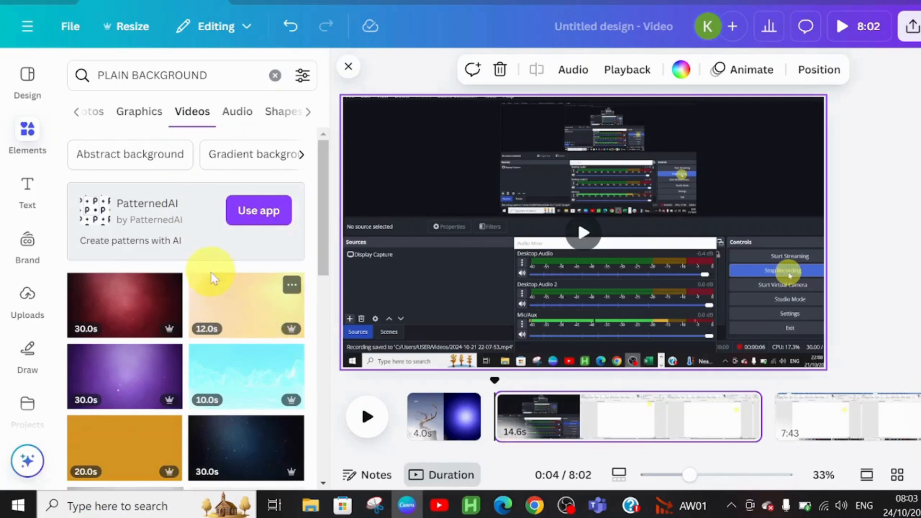
Add the 12.0 s pale yellow-orange gradient video to the second page and enlarge it to cover the whole page
left_click(227, 313)
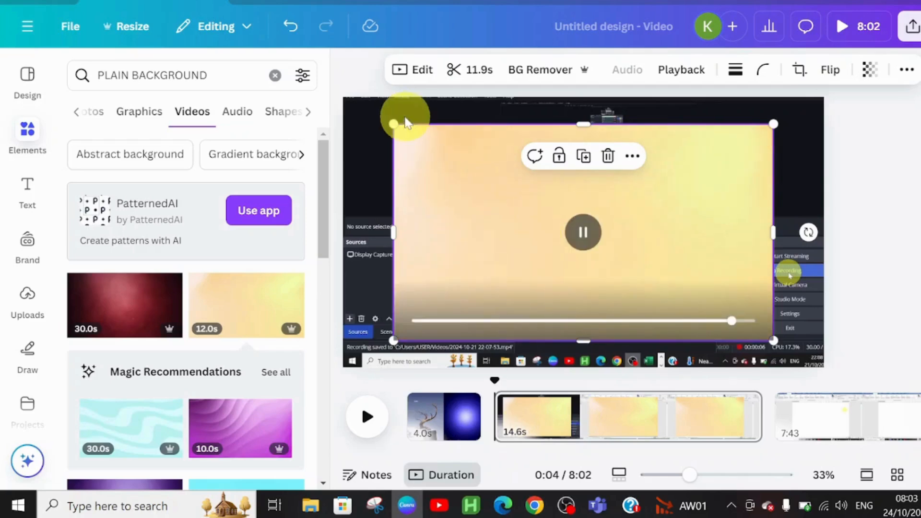
left_click_drag(387, 123, 340, 112)
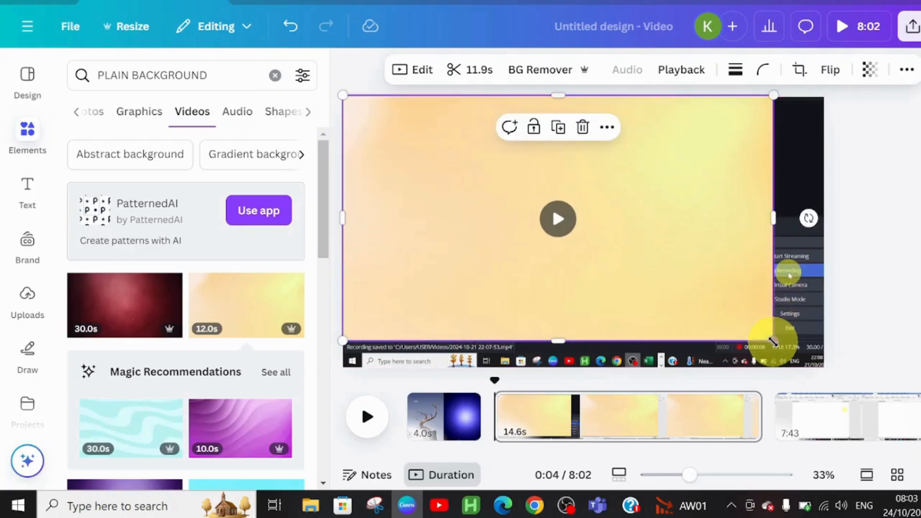
left_click_drag(774, 342, 834, 356)
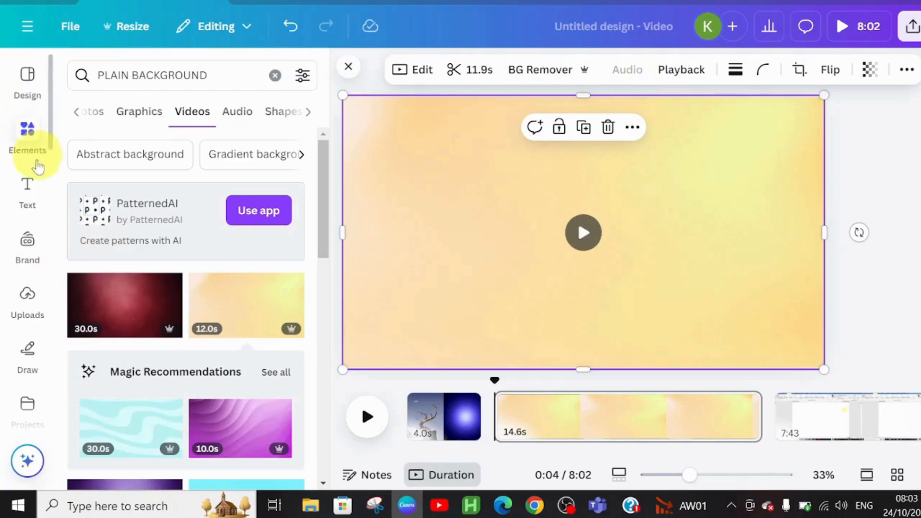
Add a heading text box to the second page and move it to the upper part of the page
left_click(29, 189)
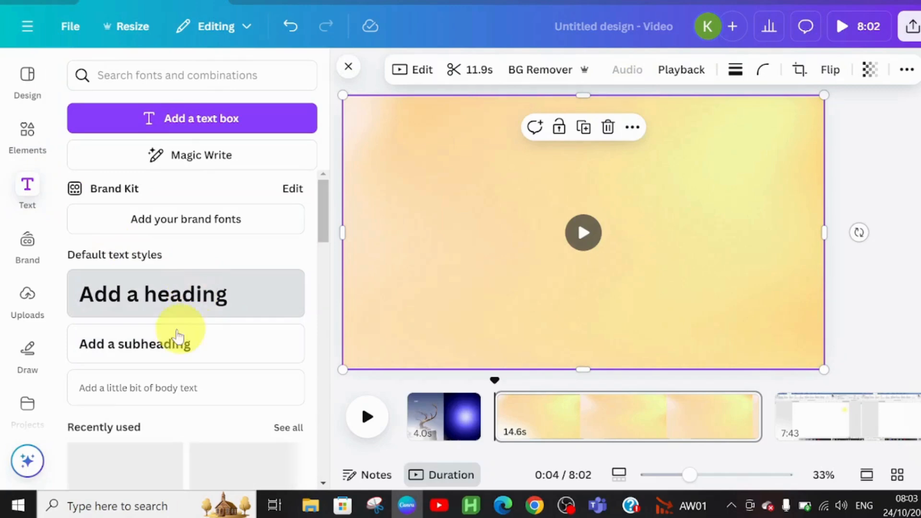
left_click(157, 294)
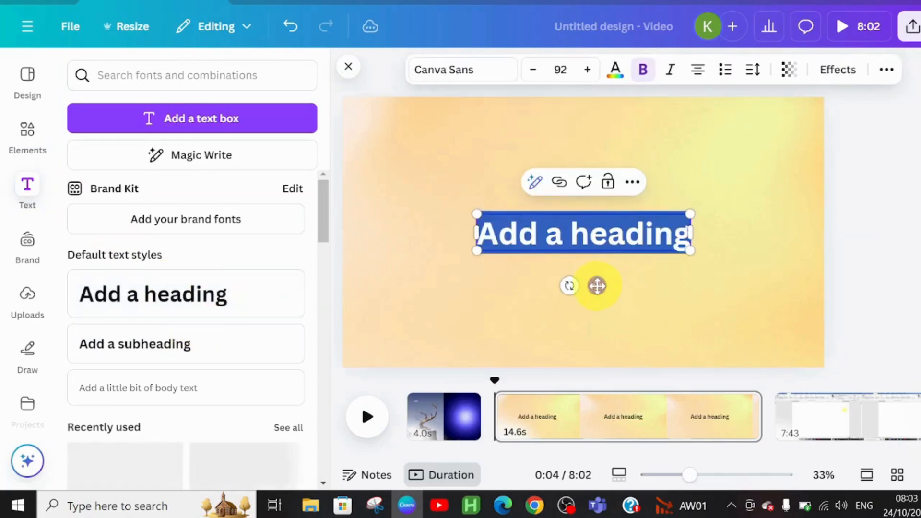
left_click_drag(599, 263, 589, 205)
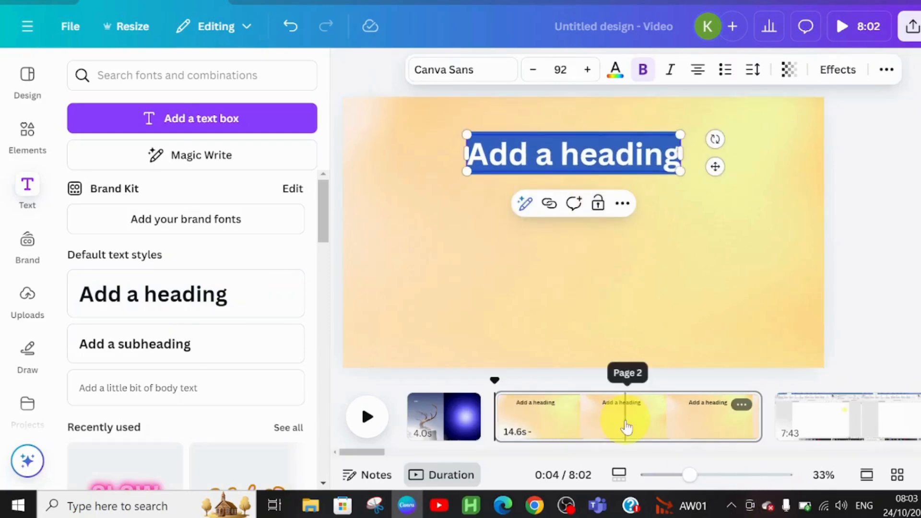
Replace the heading text with HOW TO ADD WATERMARK, PAGE BORDER, PAGE COLOUR, HEADER & FOOTER, with line breaks after WATERMARK, and PAGE BORDER,
type("HOW")
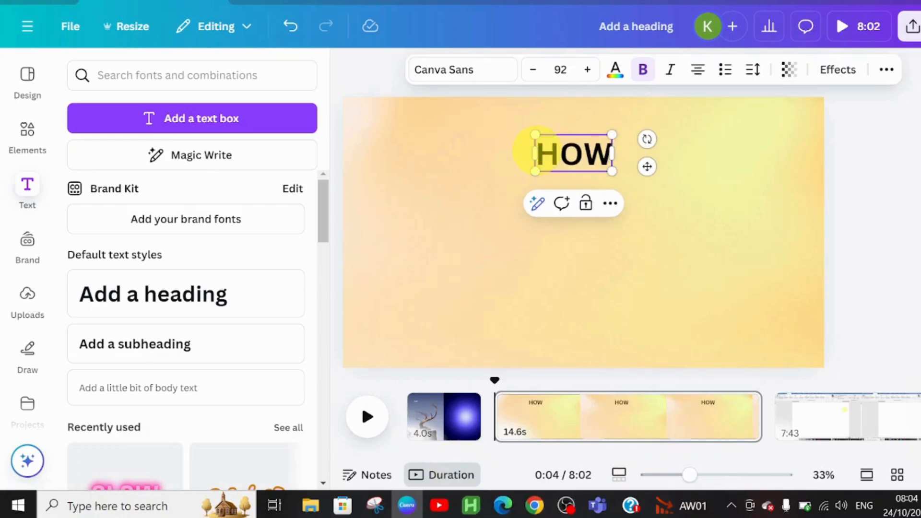
type(" T")
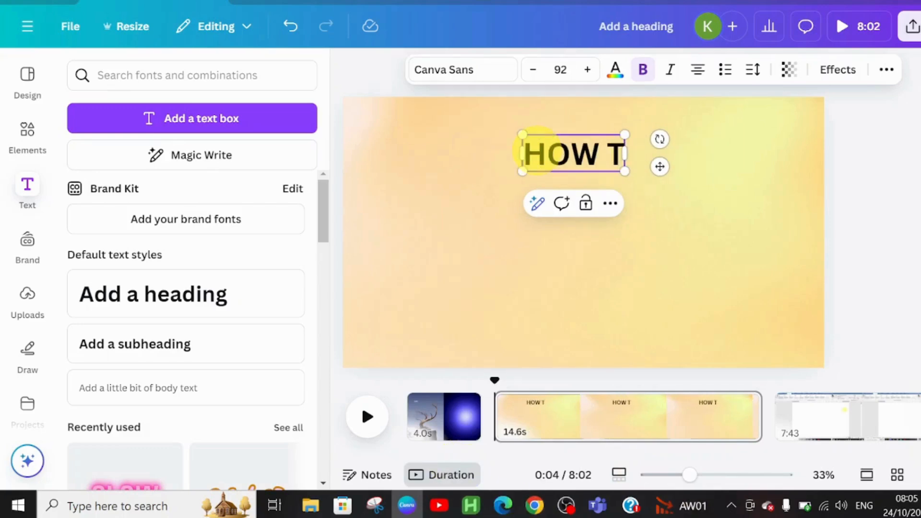
type("O ADD")
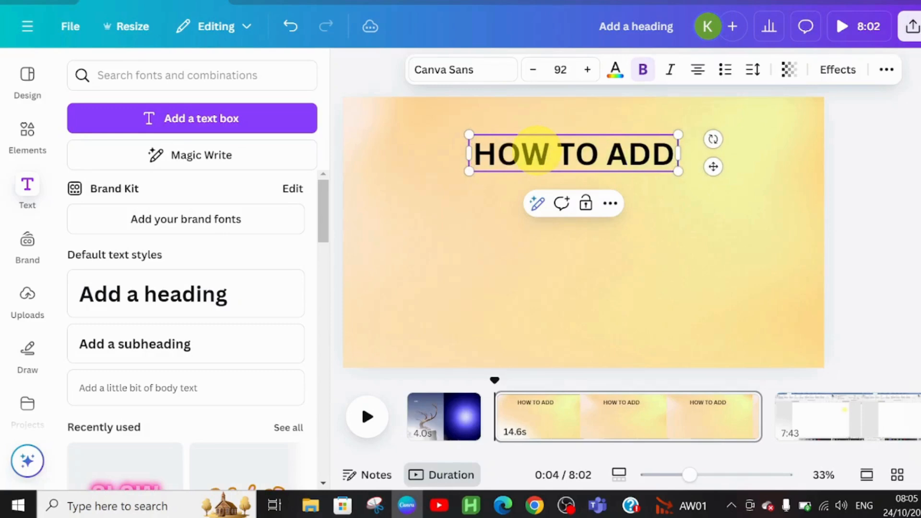
type(" WATER")
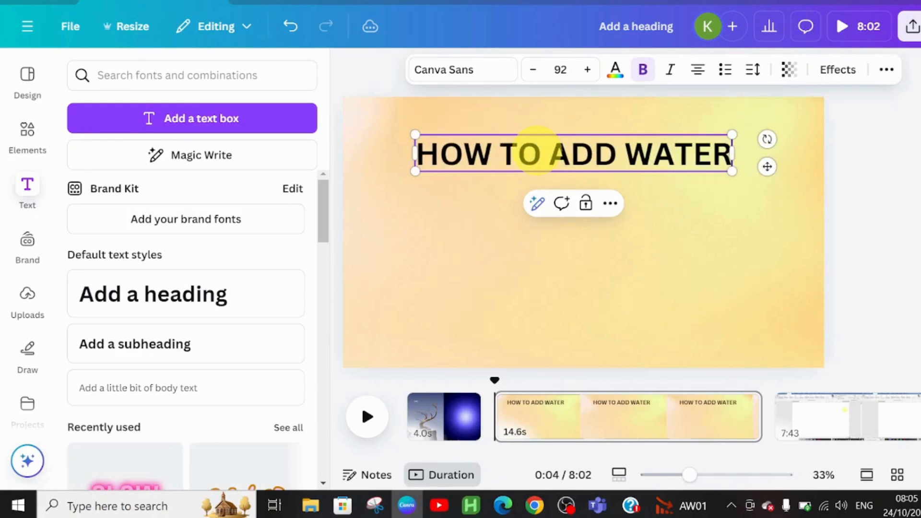
type("MARK")
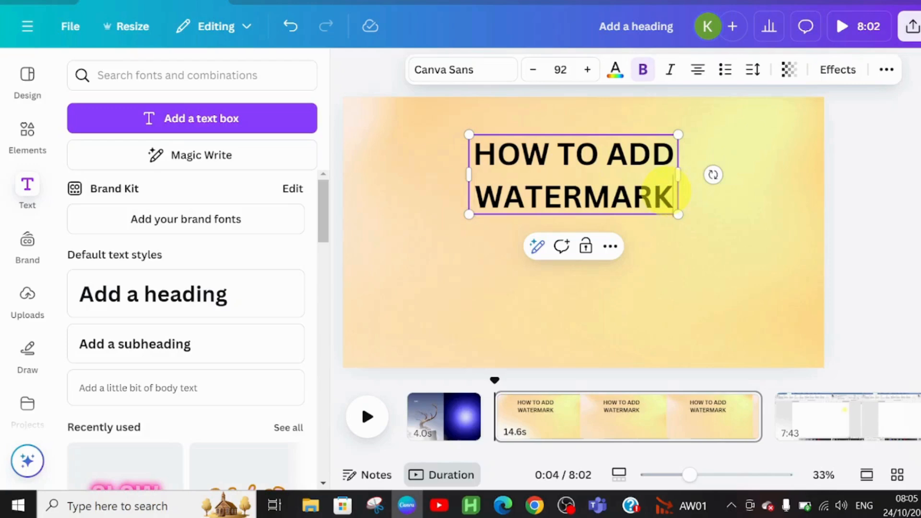
type(",")
key("Return")
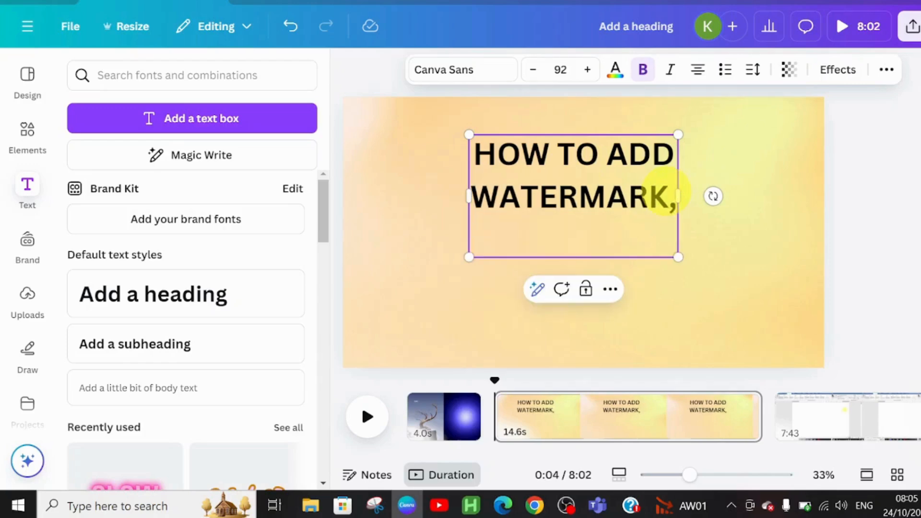
type("PA")
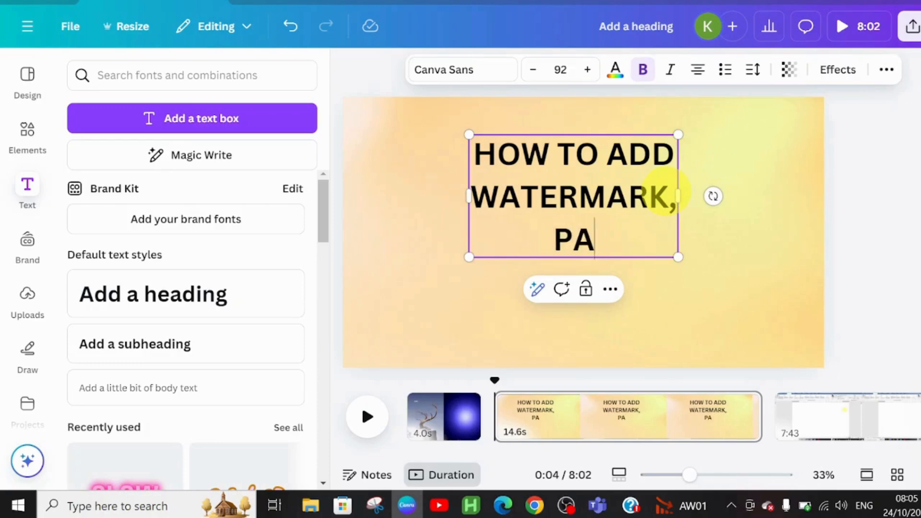
type("GE BORDE")
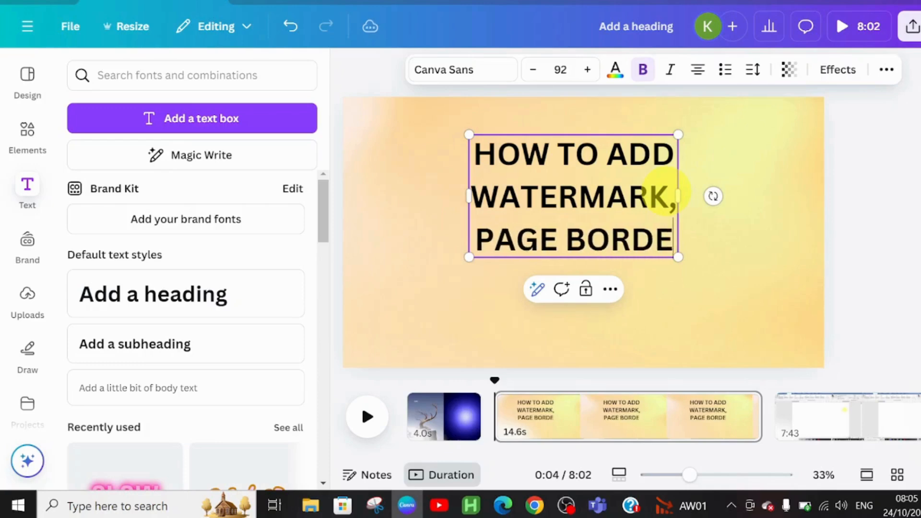
type("R.")
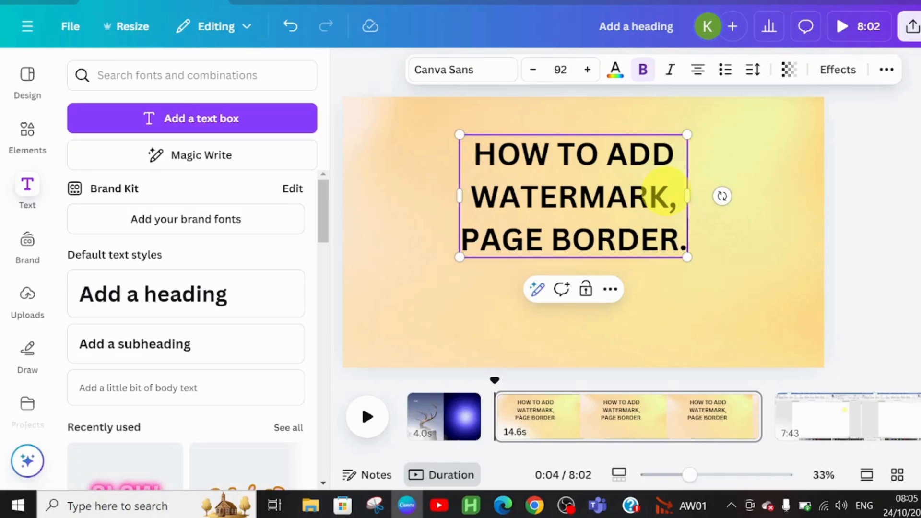
key("BackSpace")
type(",")
key("Return")
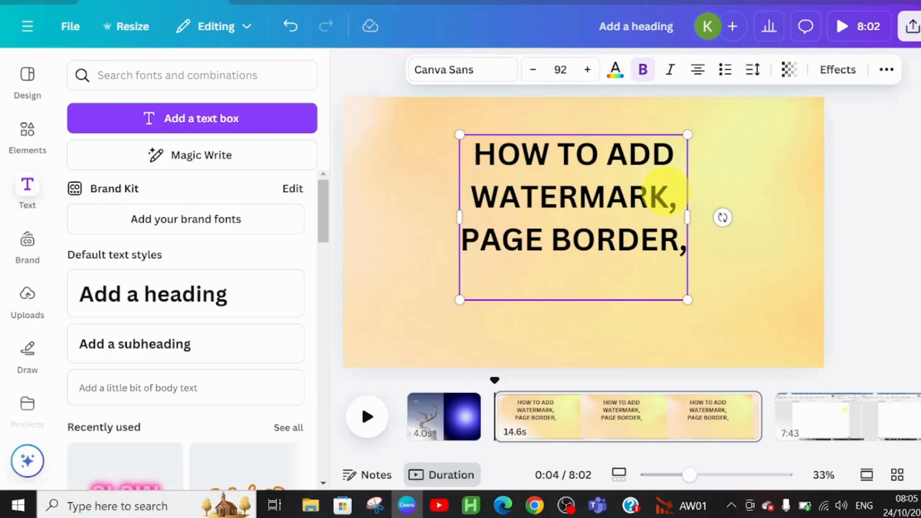
type("PAGE COLOUR, HEADER, FOOTER")
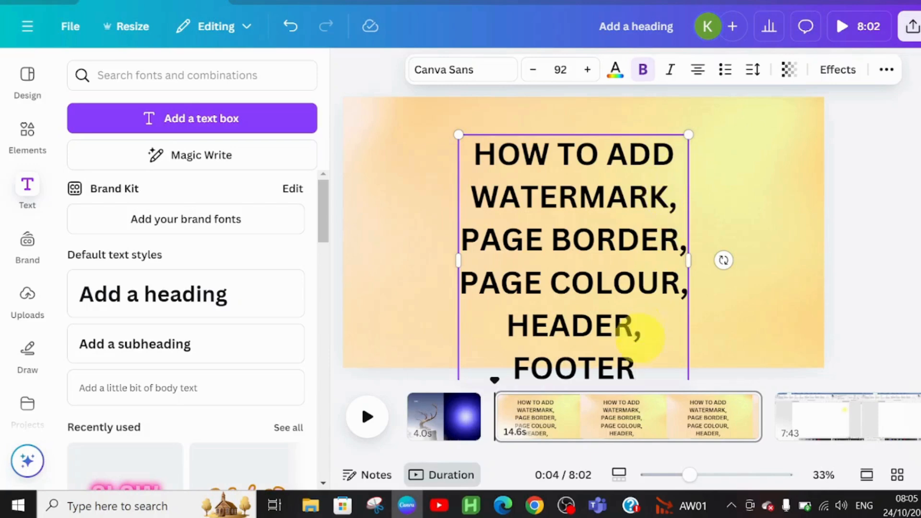
key("BackSpace")
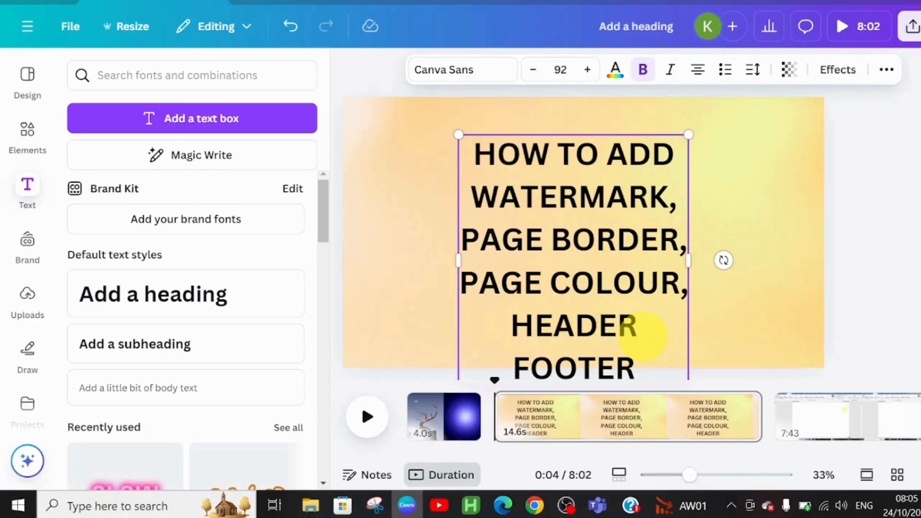
type("&")
Move the heading up so that all of its lines fit within the page
left_click(765, 290)
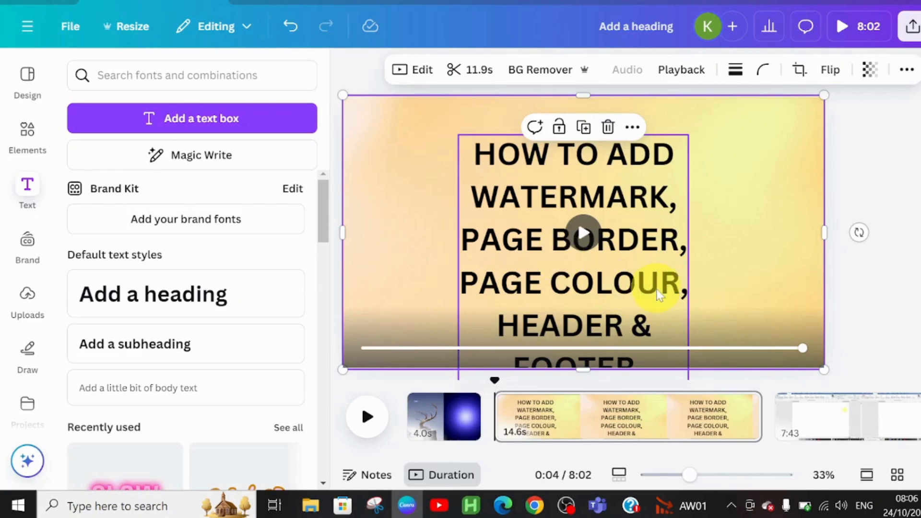
left_click(636, 201)
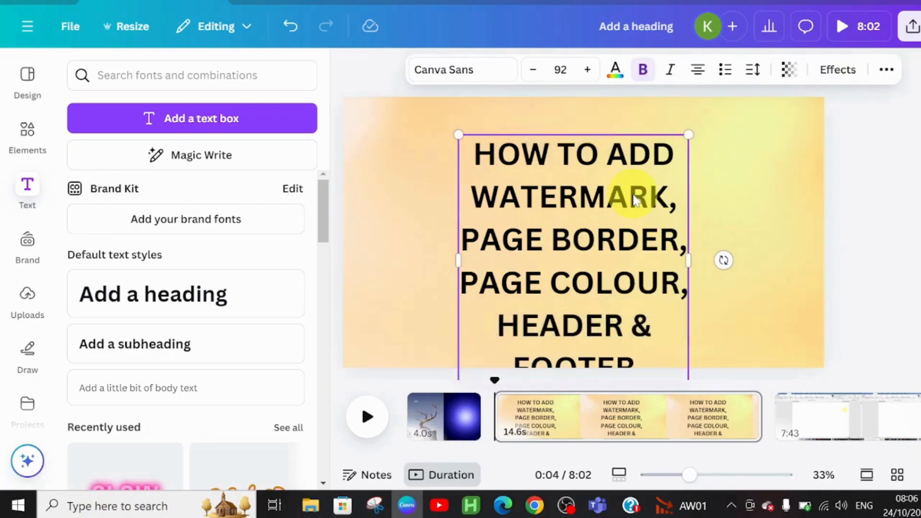
left_click_drag(634, 192, 643, 165)
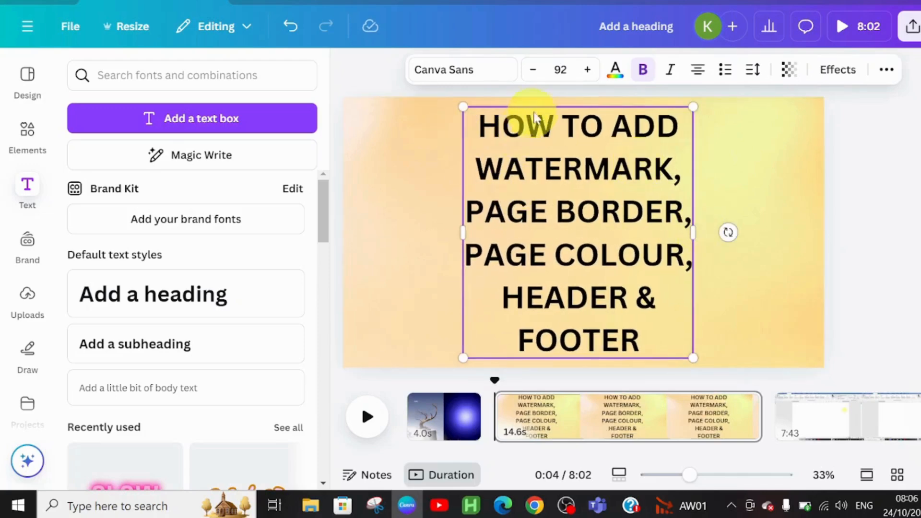
Change the heading's font to Intro Rust from the recently used fonts
left_click(469, 72)
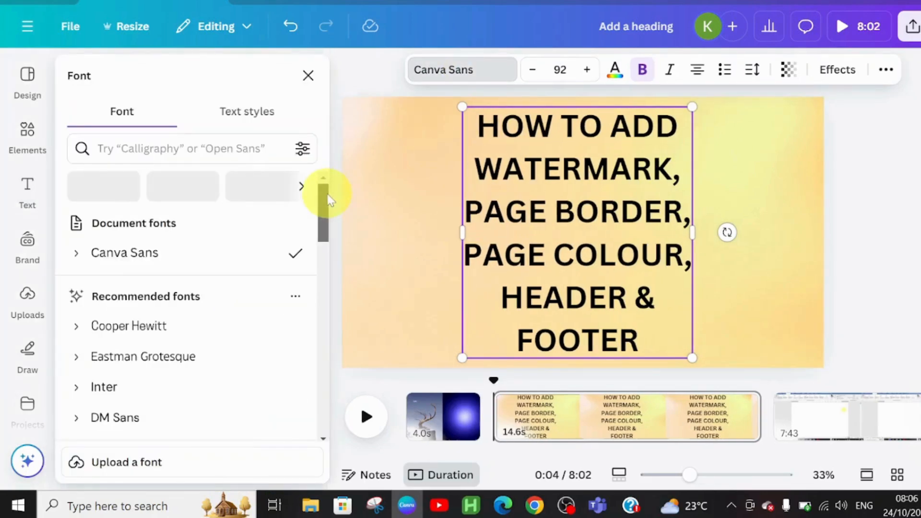
left_click_drag(329, 199, 335, 261)
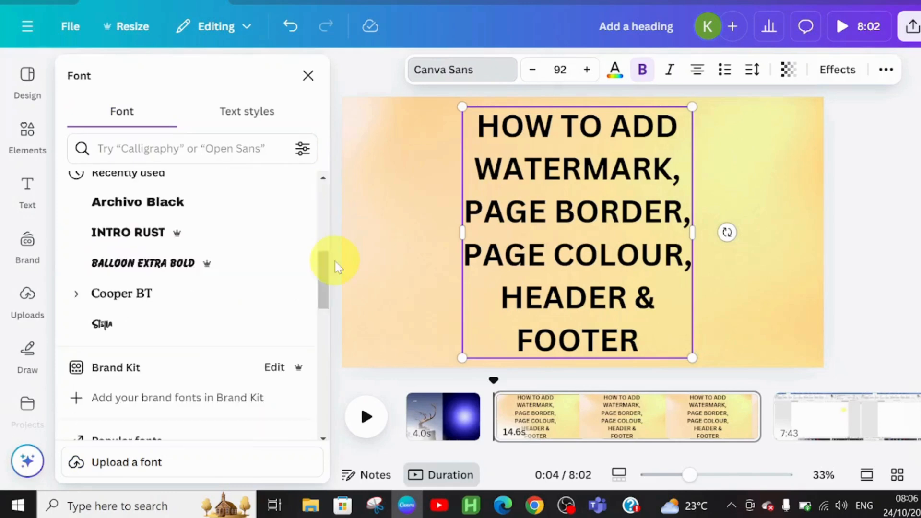
left_click(114, 202)
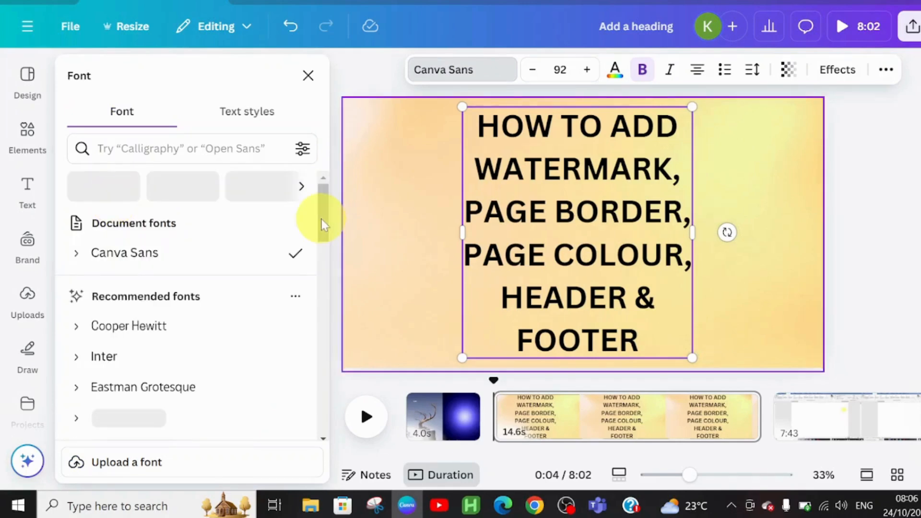
left_click_drag(322, 224, 329, 287)
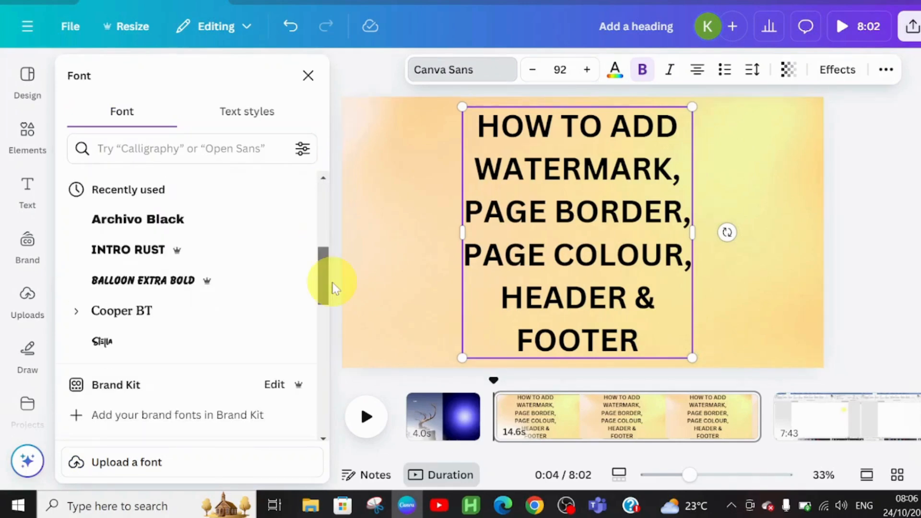
left_click(134, 242)
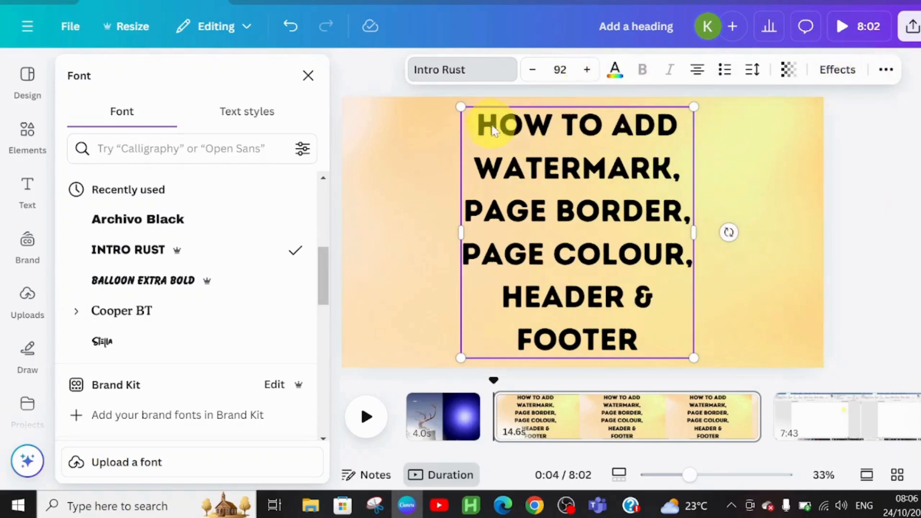
Select all of the heading text and colour it teal green from the Brand Kit colour palette
left_click_drag(486, 132, 664, 346)
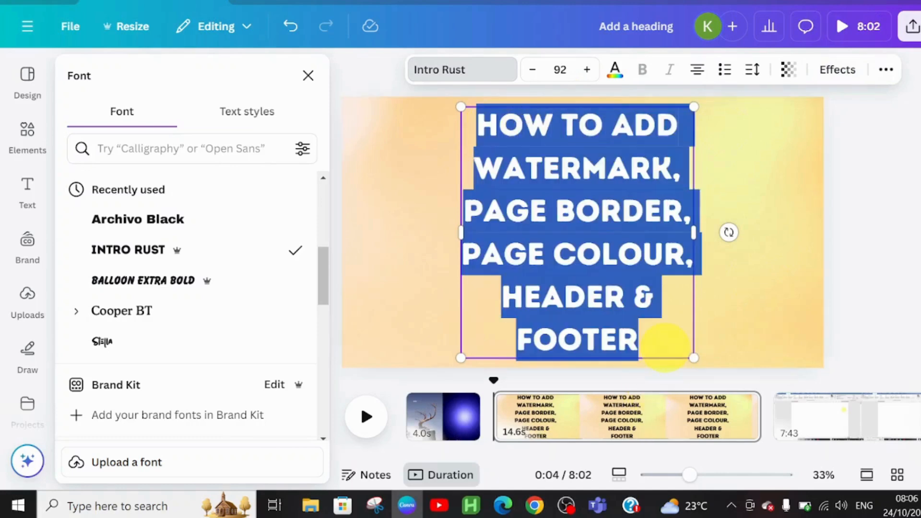
left_click(616, 71)
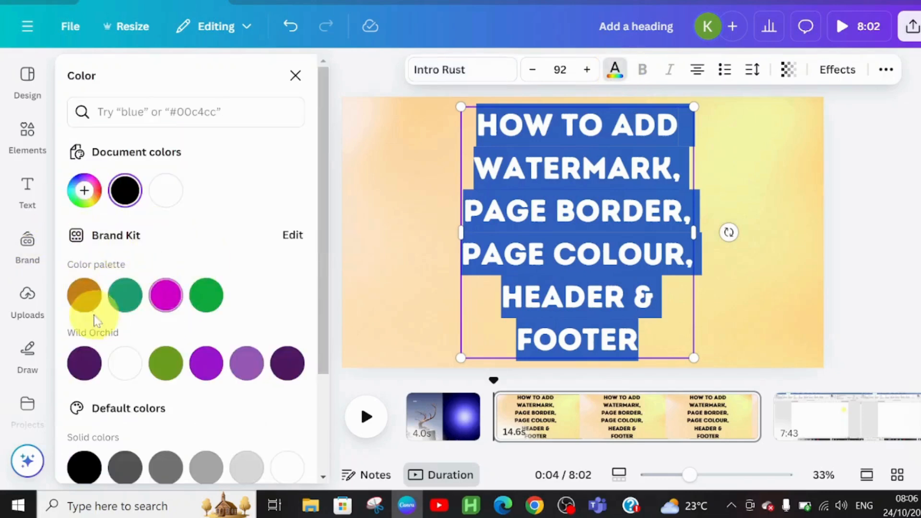
left_click(125, 295)
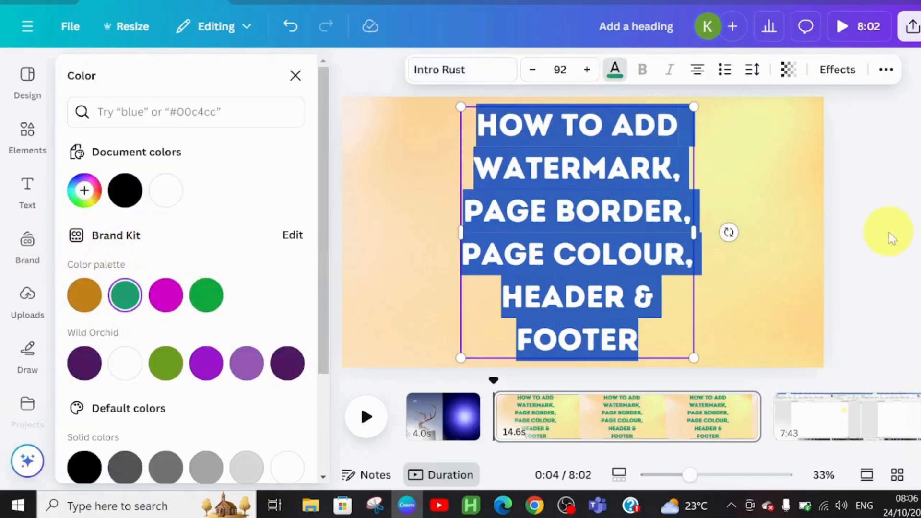
Apply the Background text effect to the heading
left_click(837, 70)
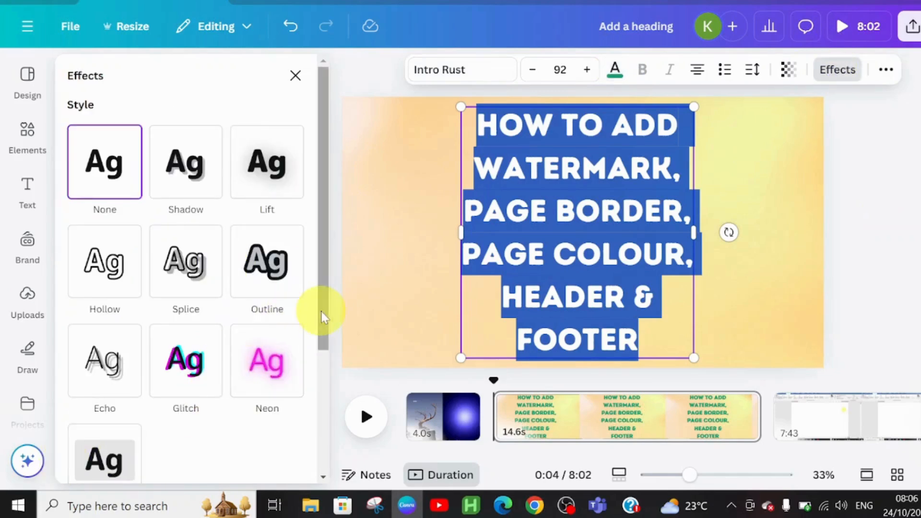
scroll(329, 314, "down", 3)
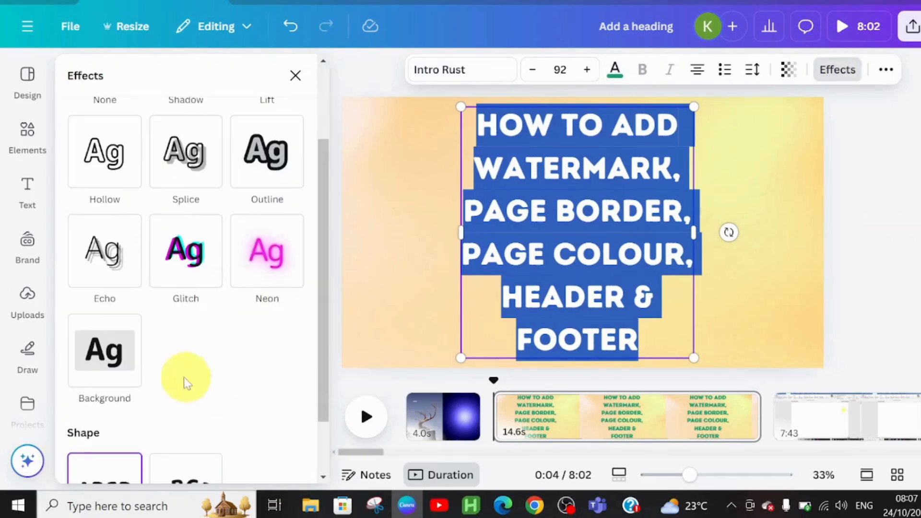
left_click(106, 369)
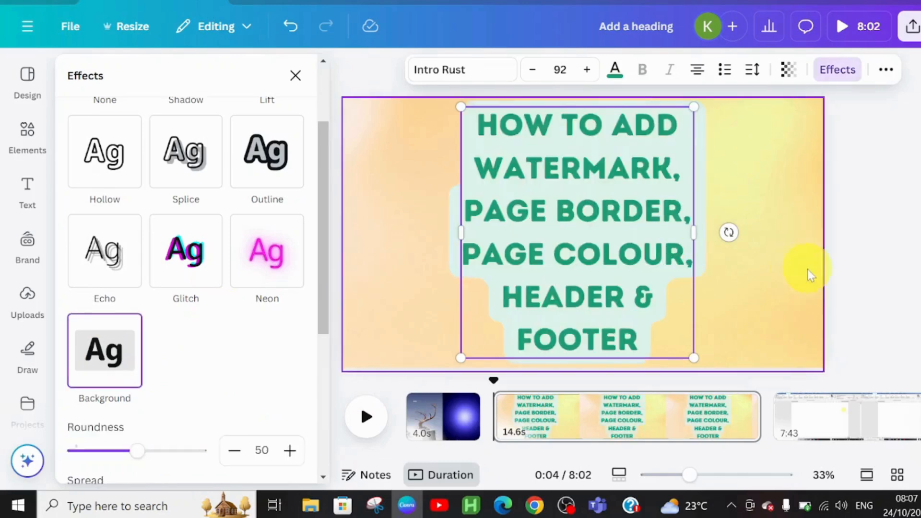
left_click(772, 302)
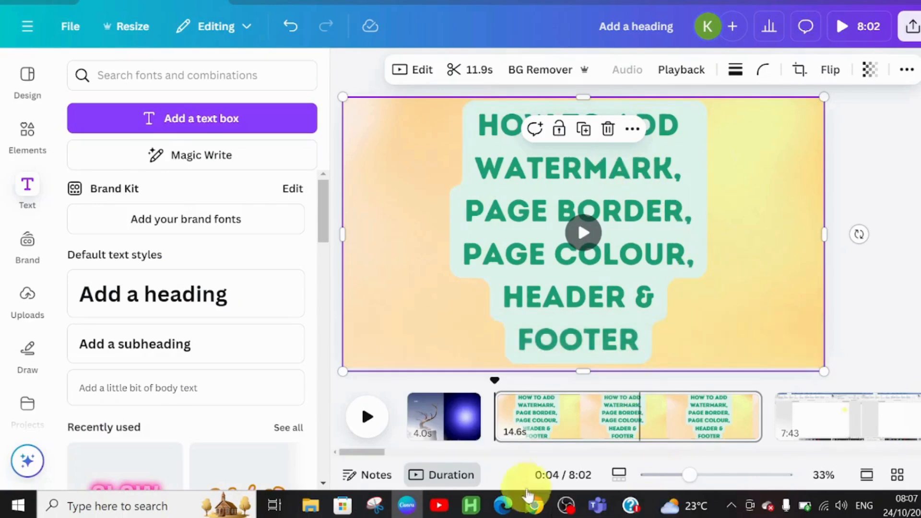
Apply the Typewriter animation to the heading and reduce its speed to near the minimum
left_click(666, 352)
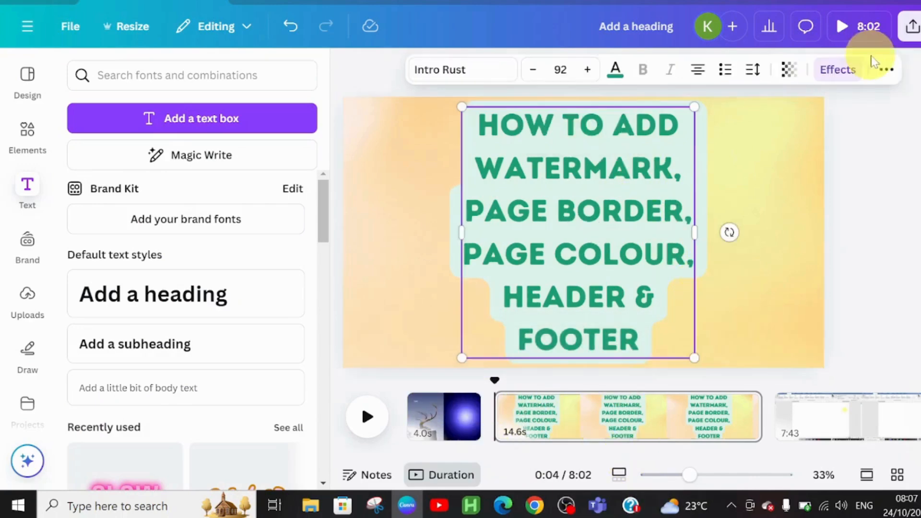
left_click(886, 69)
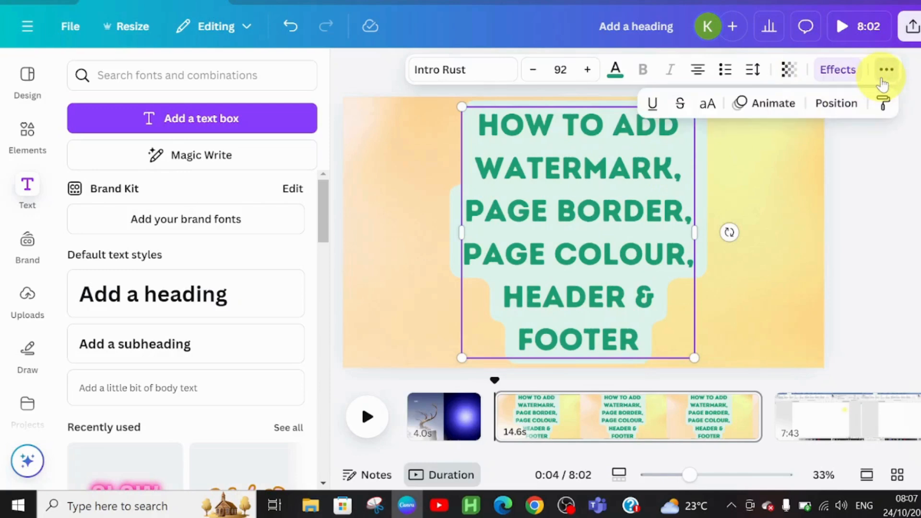
left_click(764, 105)
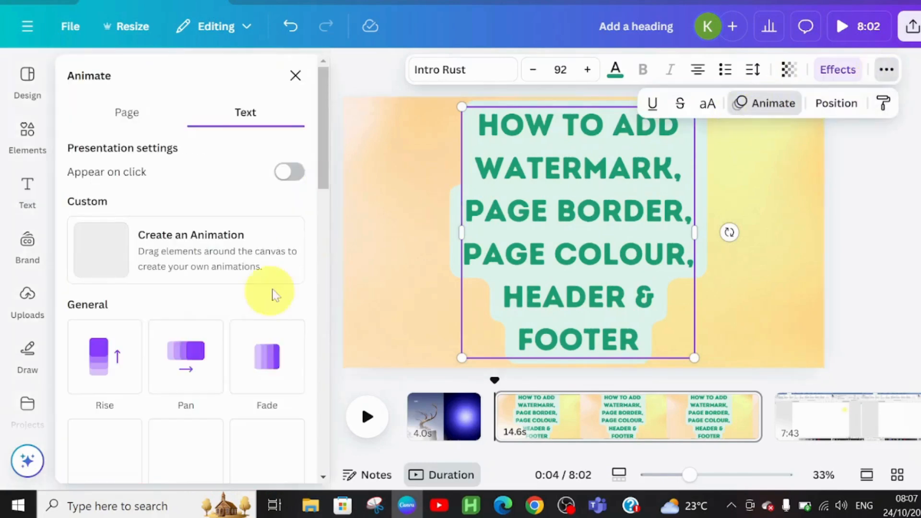
left_click_drag(325, 172, 338, 348)
left_click(101, 253)
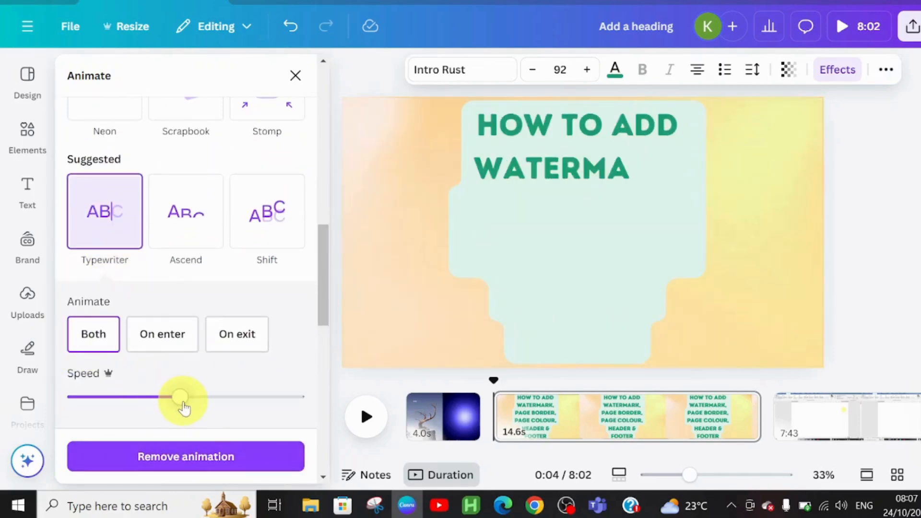
left_click_drag(180, 398, 65, 394)
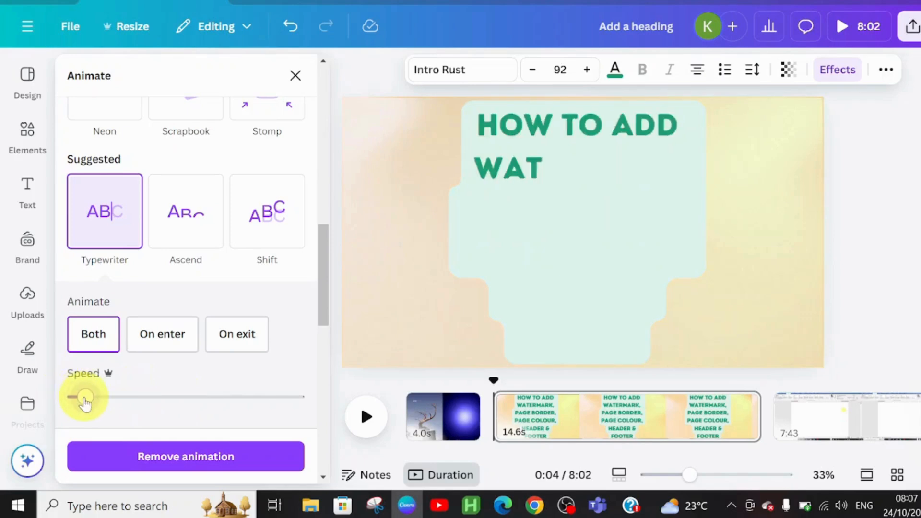
Preview the title page with its animated heading by playing the video
left_click(436, 248)
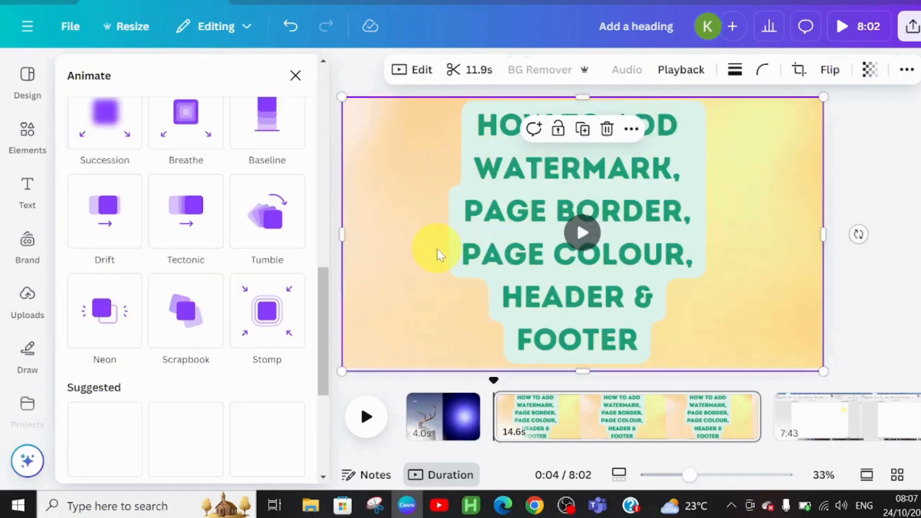
left_click(368, 417)
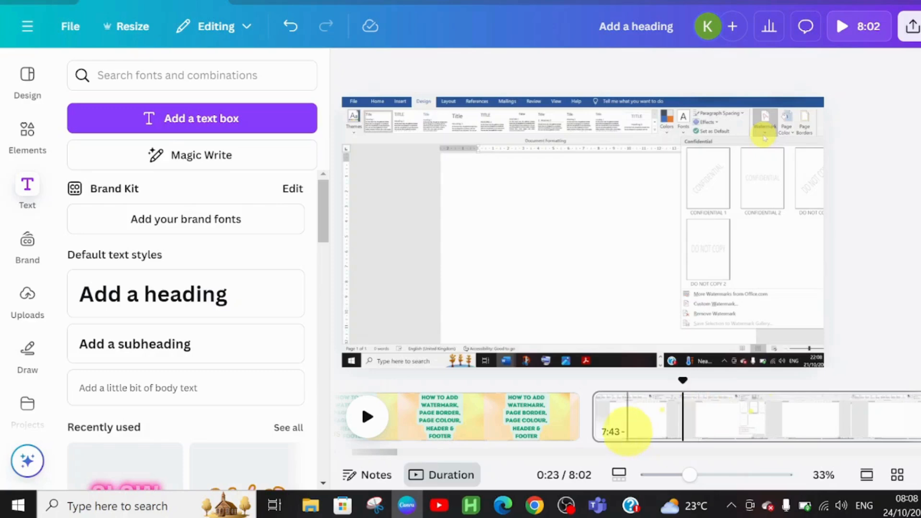
Play the screen recording from its start and review it for a passage to cut, following the playhead along the timeline
left_click(596, 421)
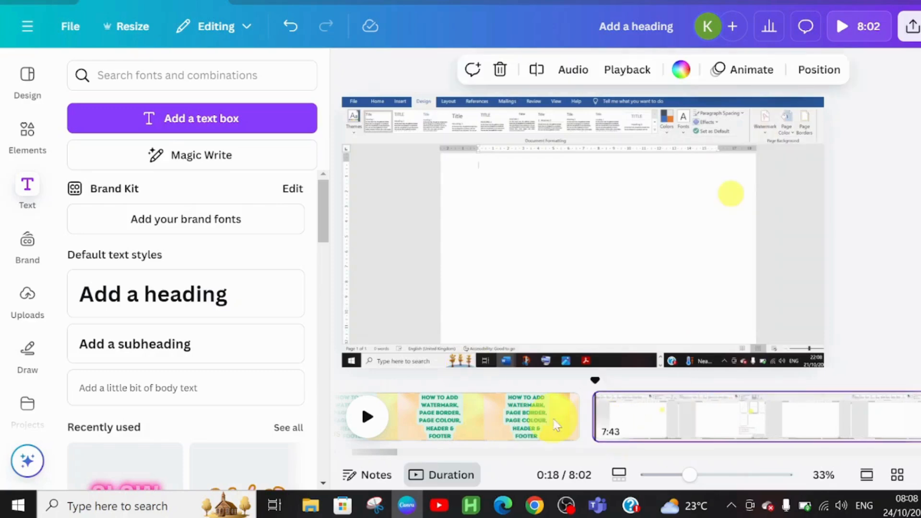
left_click(370, 420)
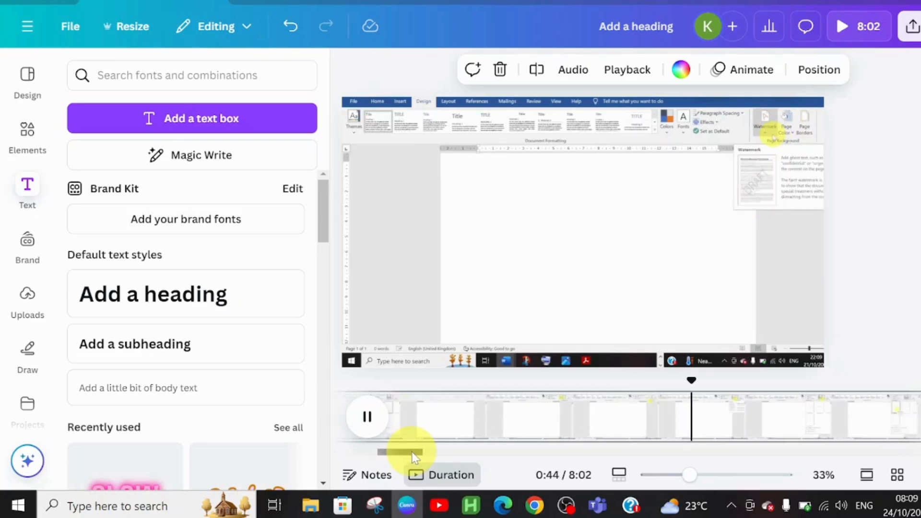
left_click_drag(412, 452, 435, 455)
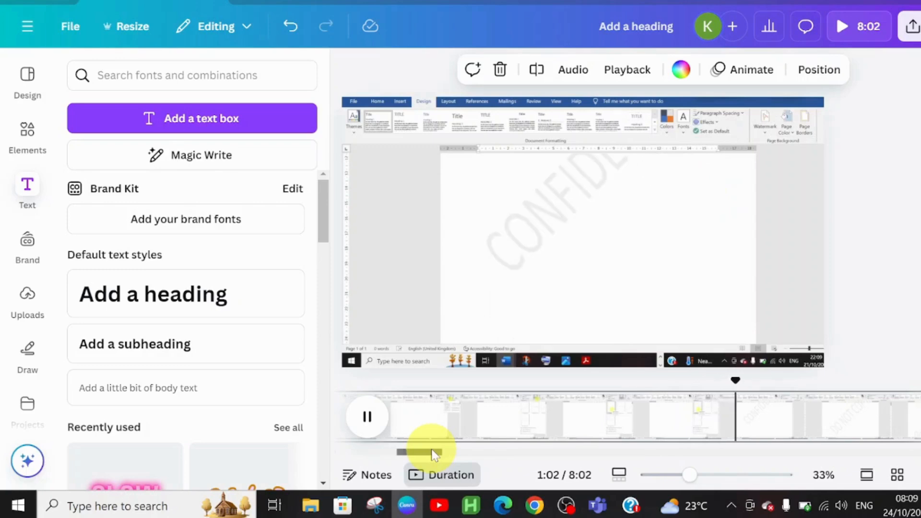
left_click_drag(434, 454, 459, 455)
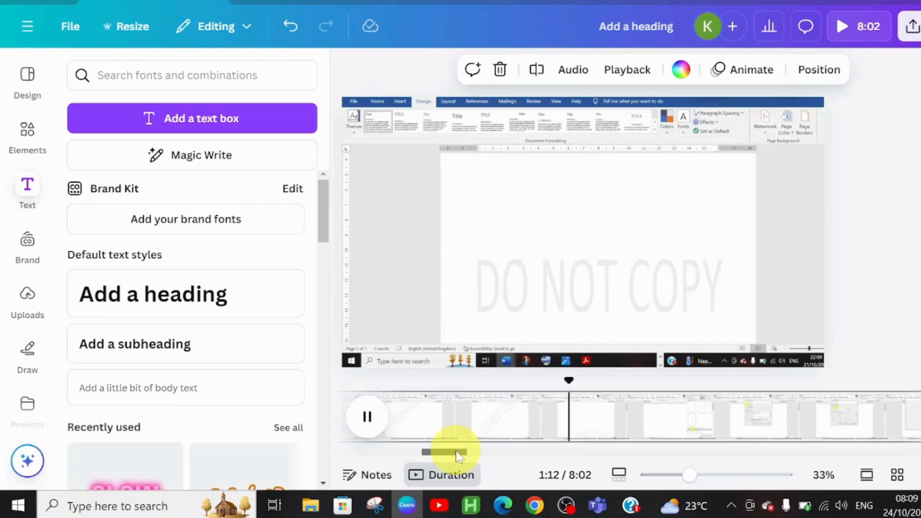
left_click_drag(457, 450, 467, 447)
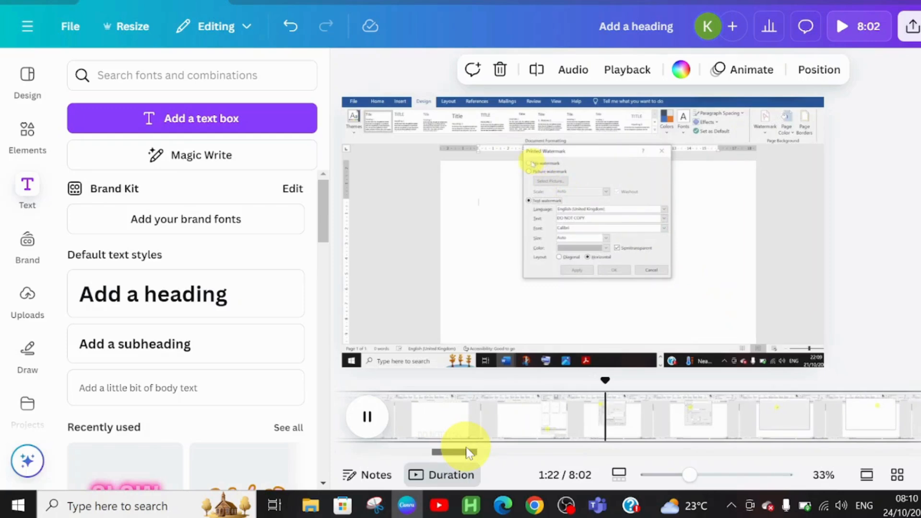
left_click_drag(469, 452, 488, 448)
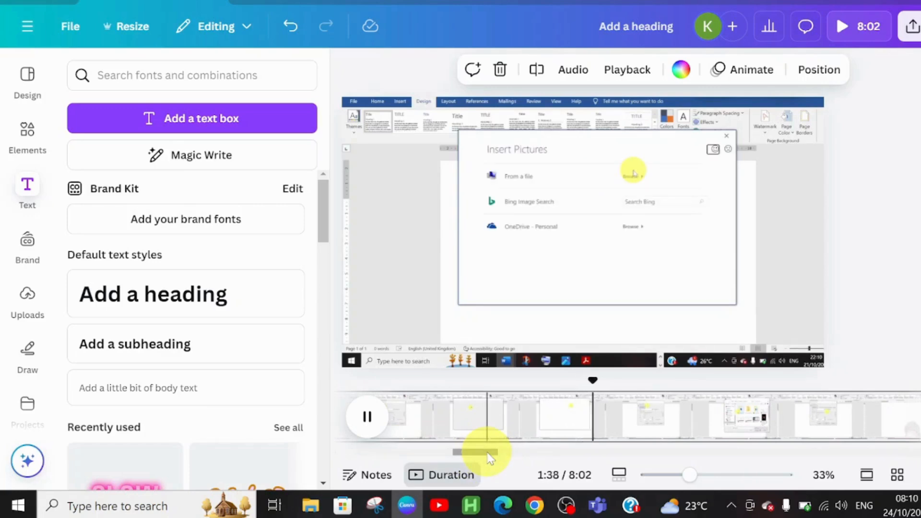
left_click_drag(490, 458, 503, 458)
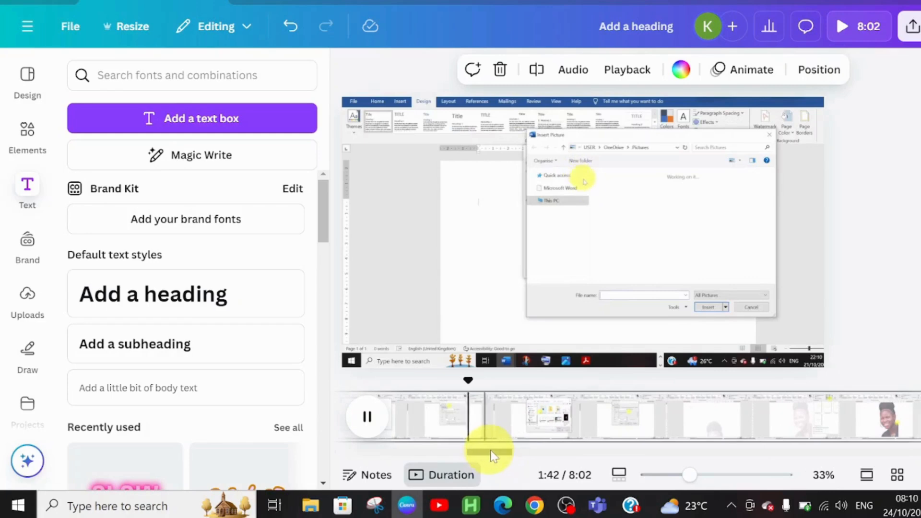
left_click_drag(494, 456, 497, 456)
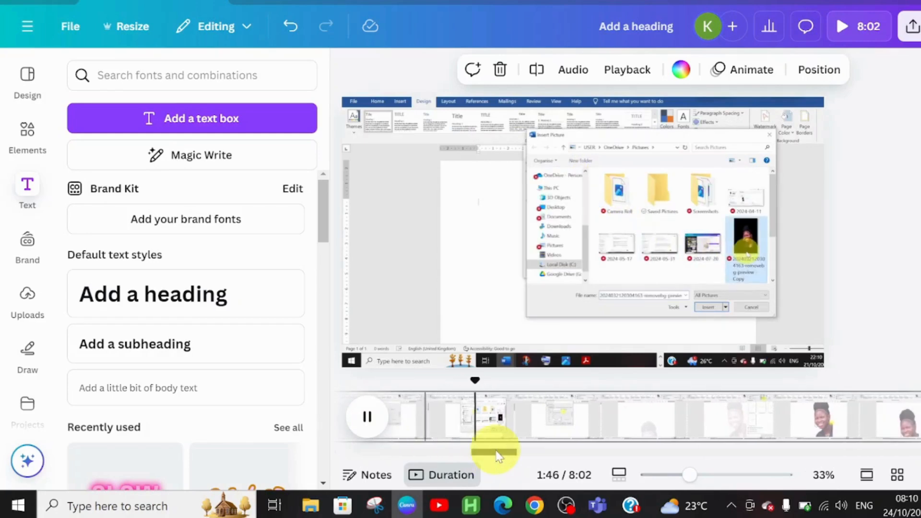
left_click_drag(496, 451, 500, 451)
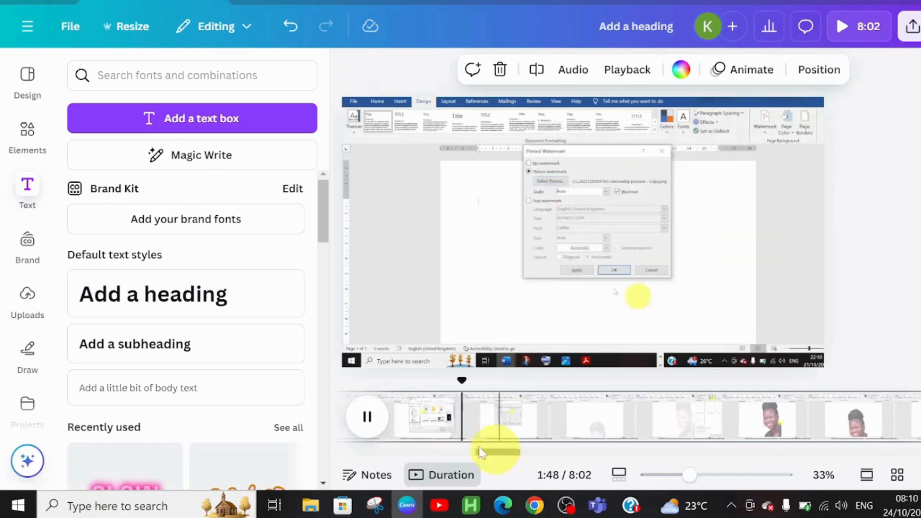
left_click(367, 416)
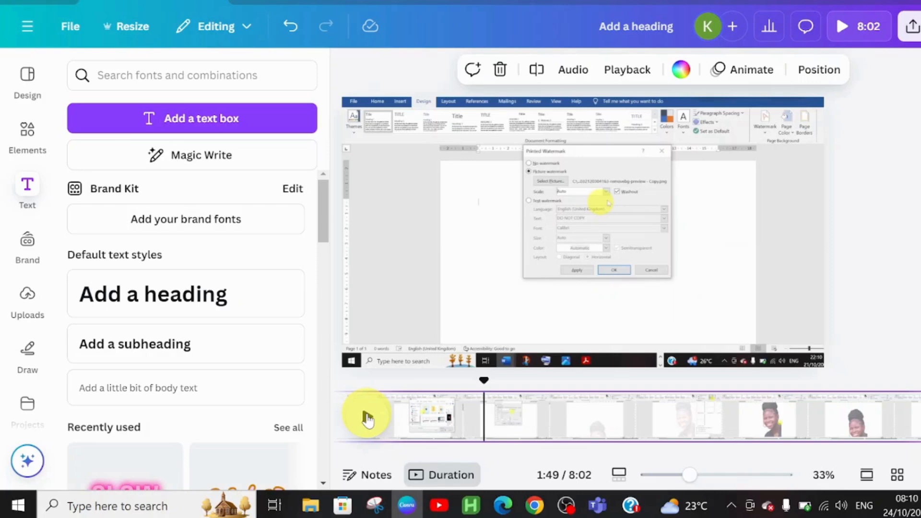
left_click(368, 417)
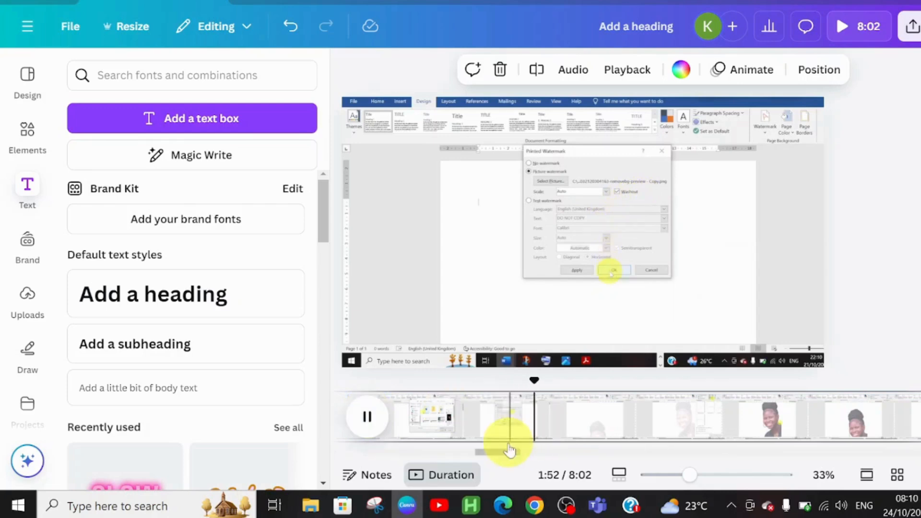
left_click_drag(507, 451, 515, 451)
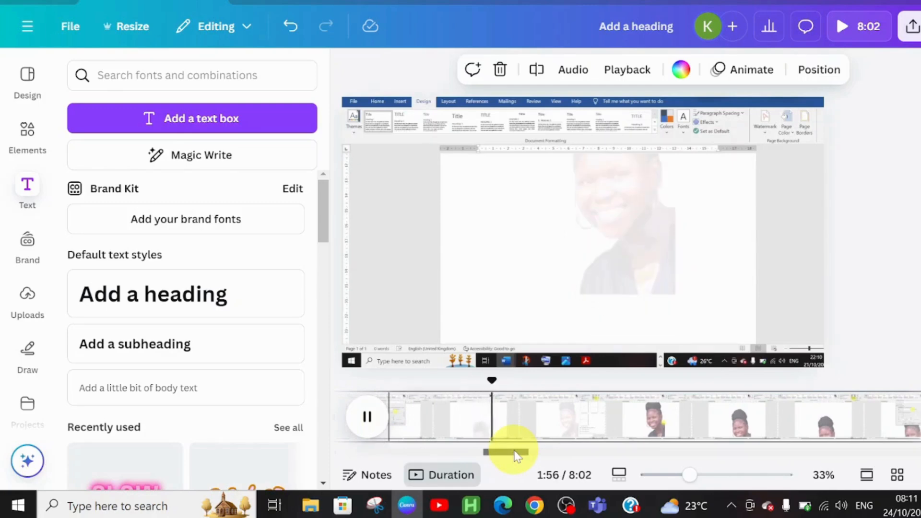
left_click_drag(515, 451, 522, 450)
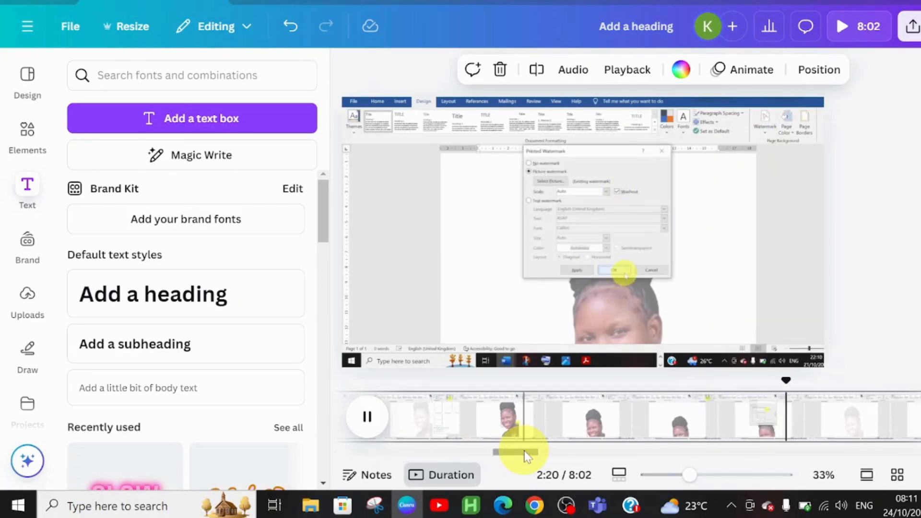
left_click_drag(529, 451, 541, 451)
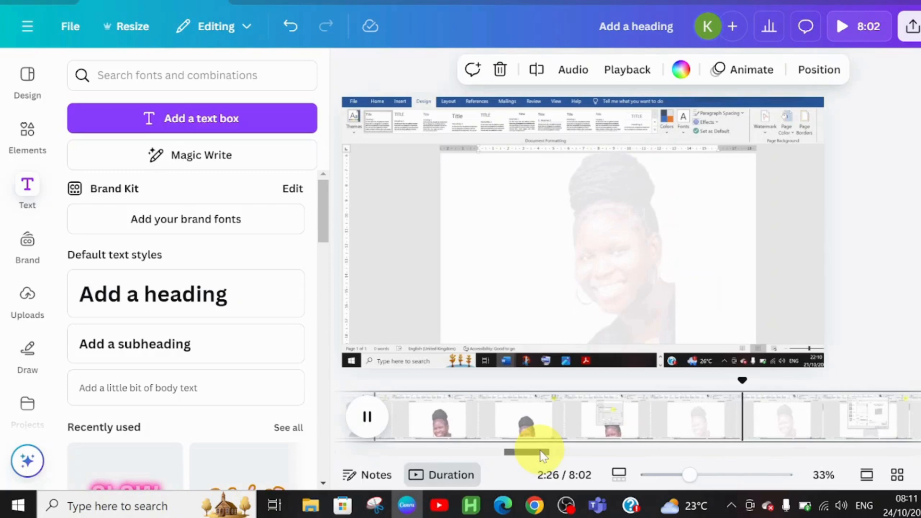
left_click_drag(542, 454, 550, 456)
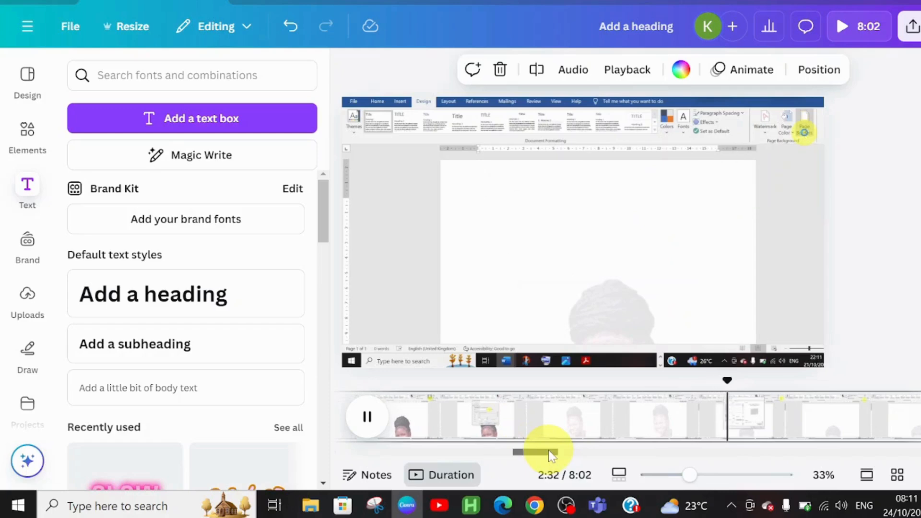
left_click_drag(549, 451, 555, 452)
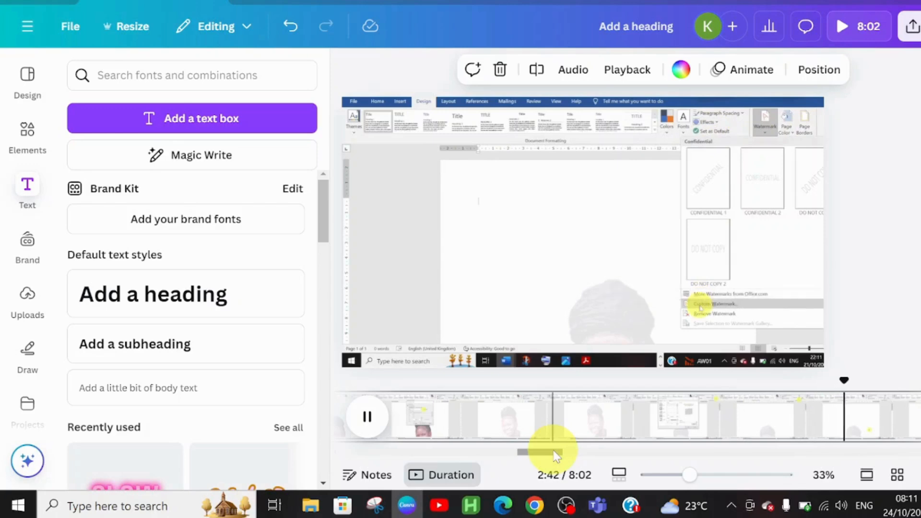
left_click_drag(553, 451, 535, 451)
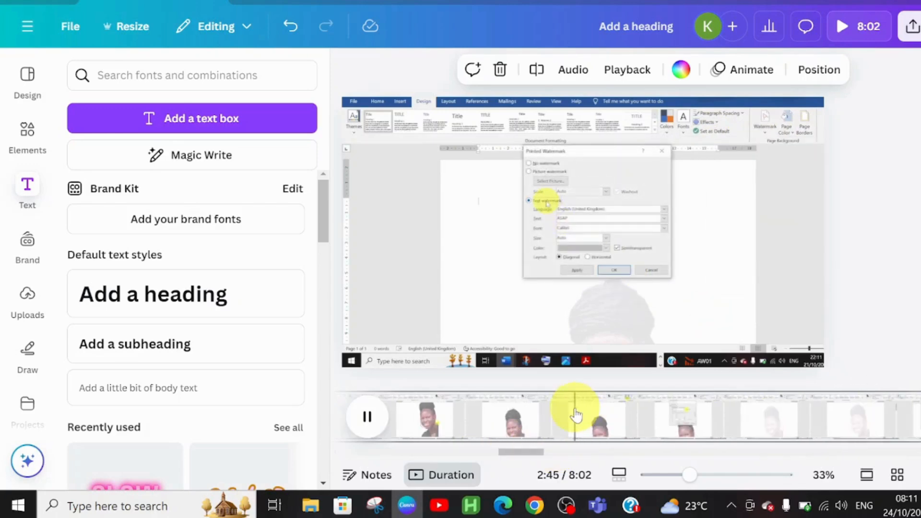
Replay the screen recording from 2:13, pause at 2:25 and split the page there
left_click(576, 414)
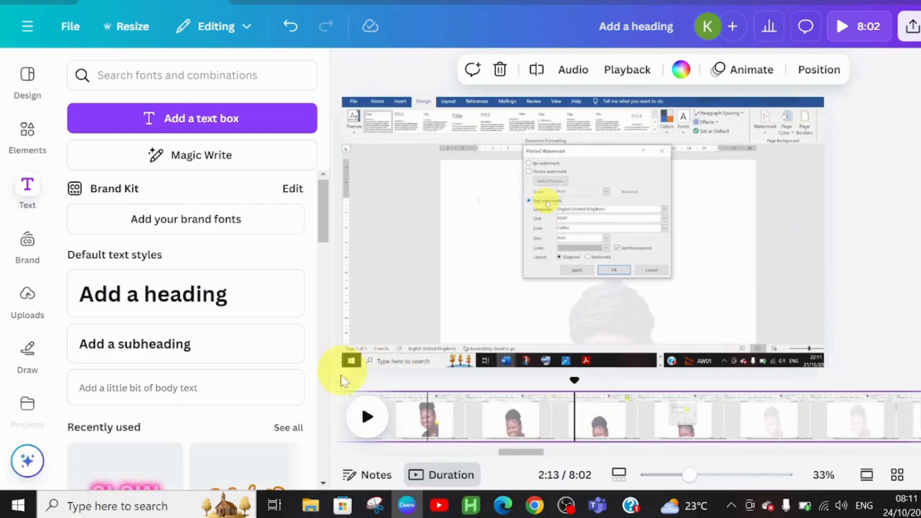
left_click(365, 417)
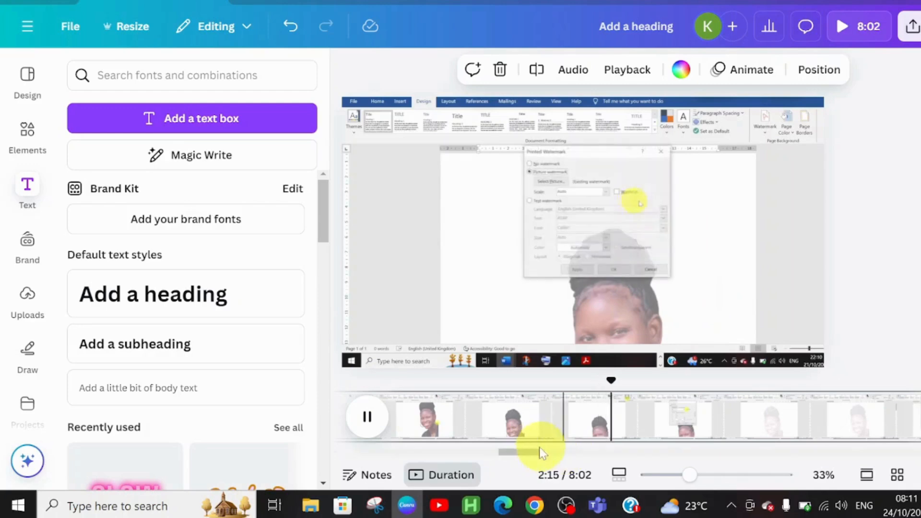
left_click_drag(531, 452, 546, 452)
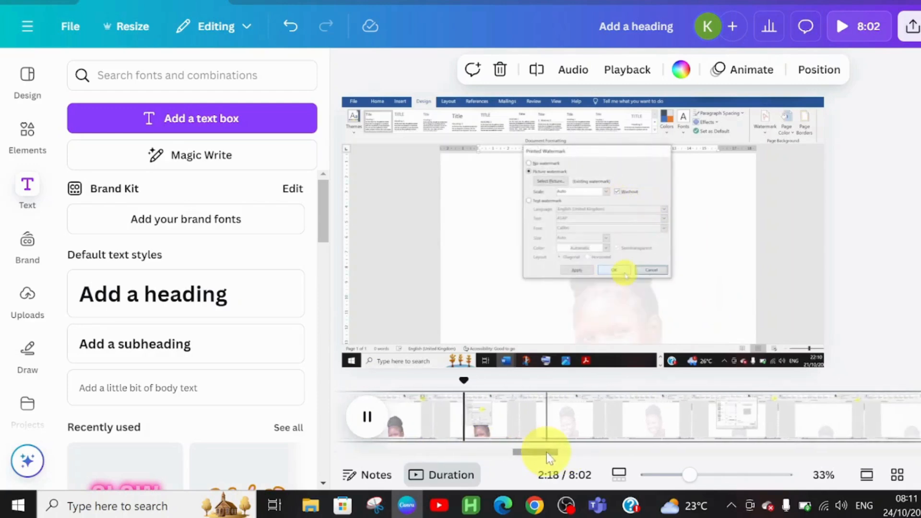
left_click(367, 418)
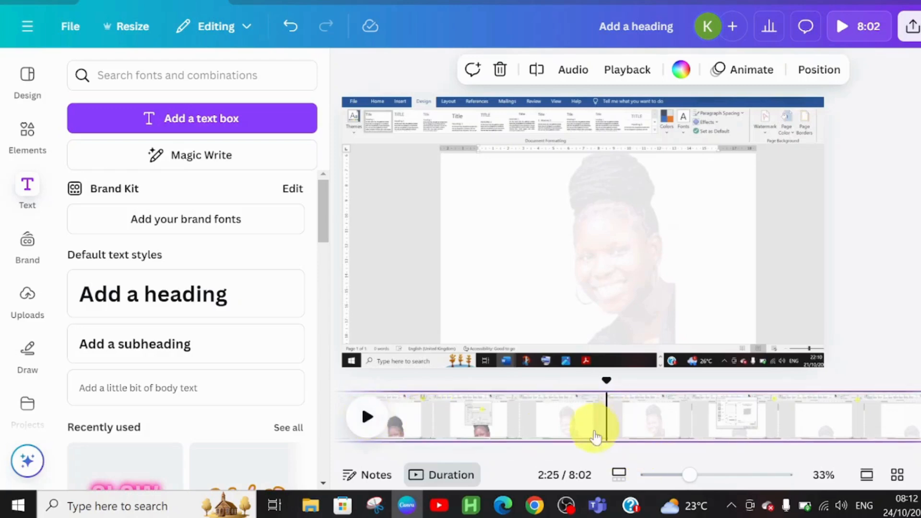
right_click(608, 439)
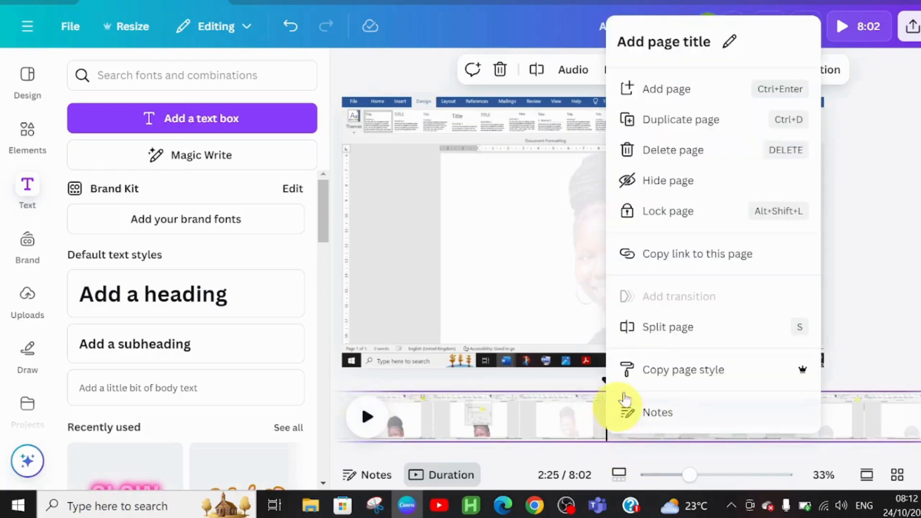
left_click(661, 329)
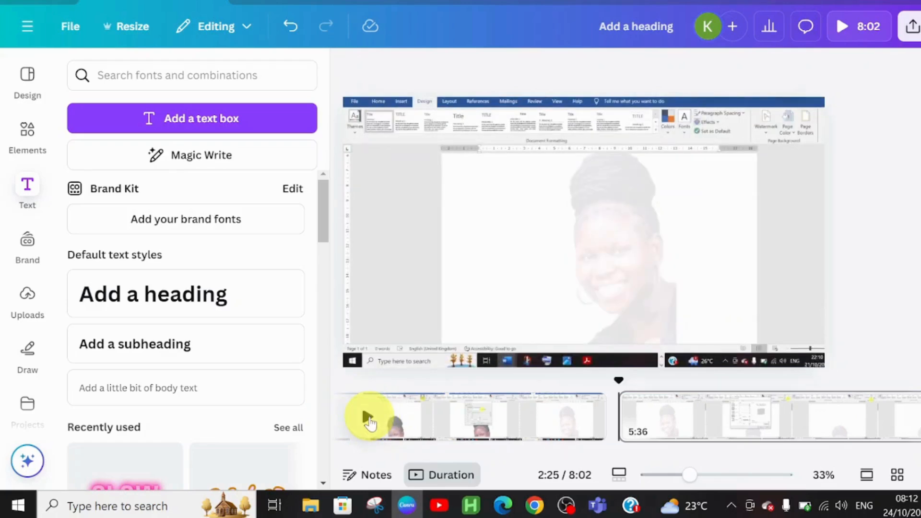
Play the screen recording from the split at 2:25 to 2:38 to find where the unwanted passage ends
left_click(369, 418)
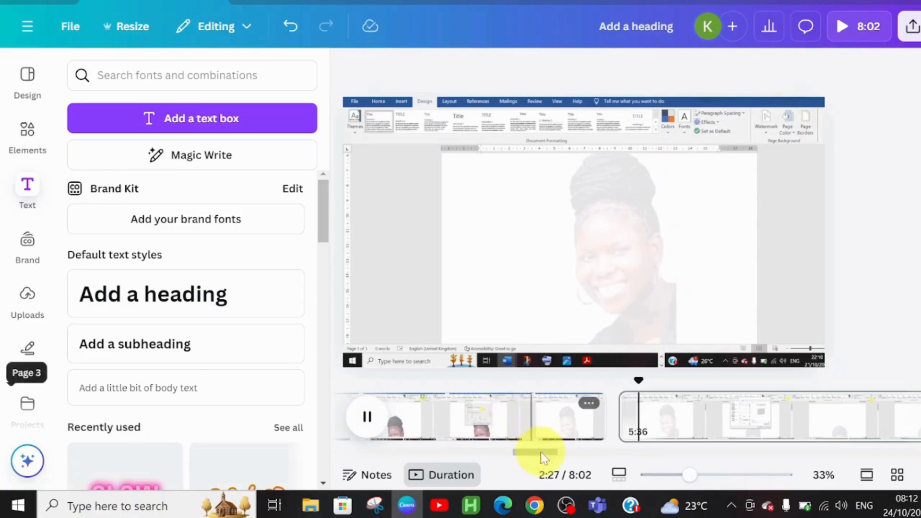
left_click_drag(542, 454, 563, 456)
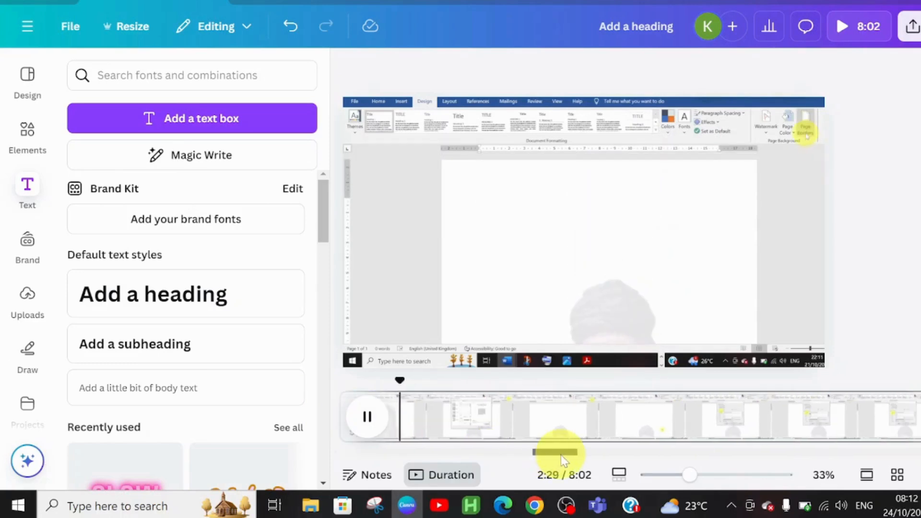
left_click(368, 419)
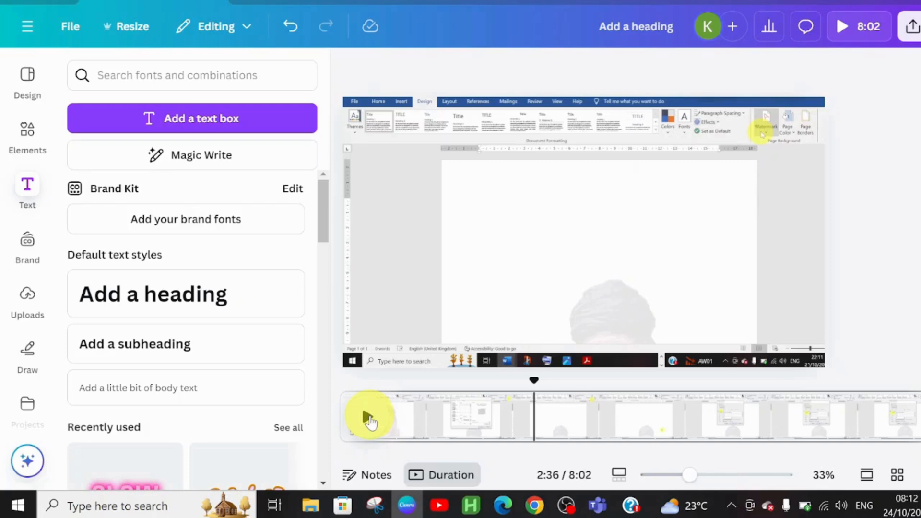
left_click(368, 418)
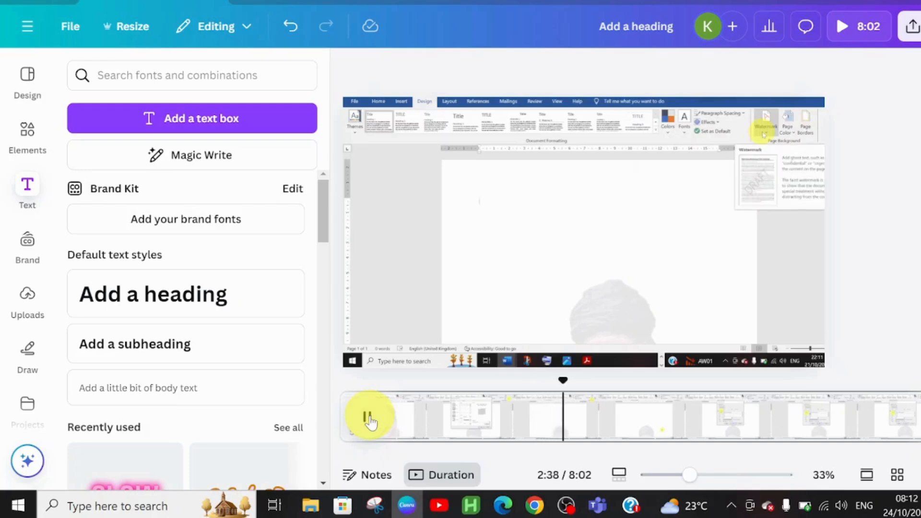
left_click(370, 419)
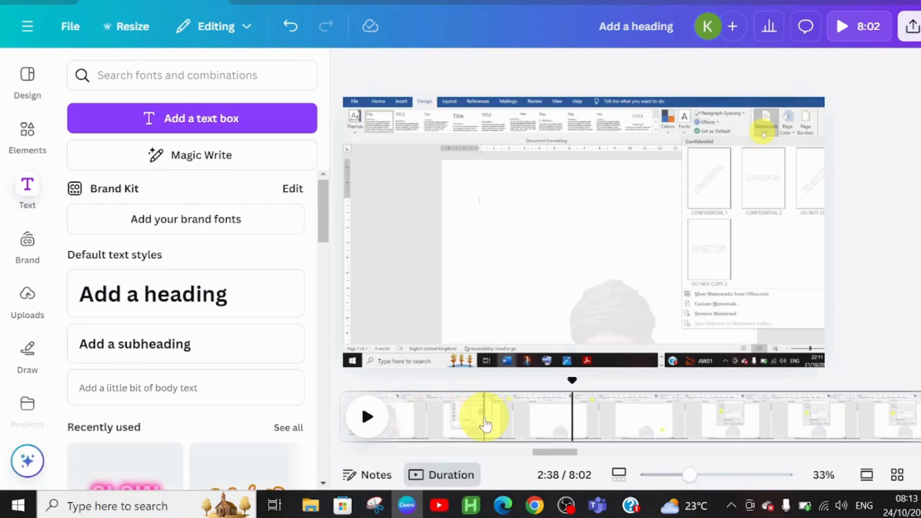
Replay the screen recording from 2:33, place the playhead at 2:38 and split the page there
left_click(485, 425)
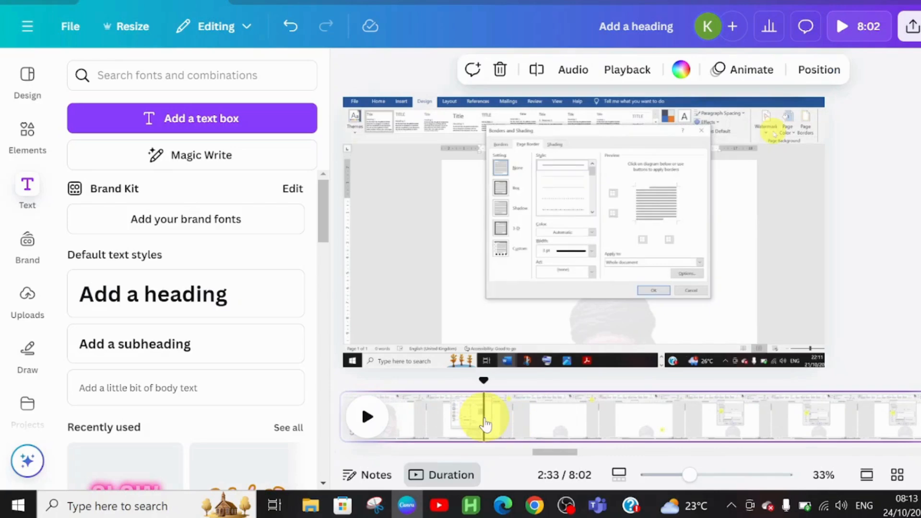
left_click(364, 419)
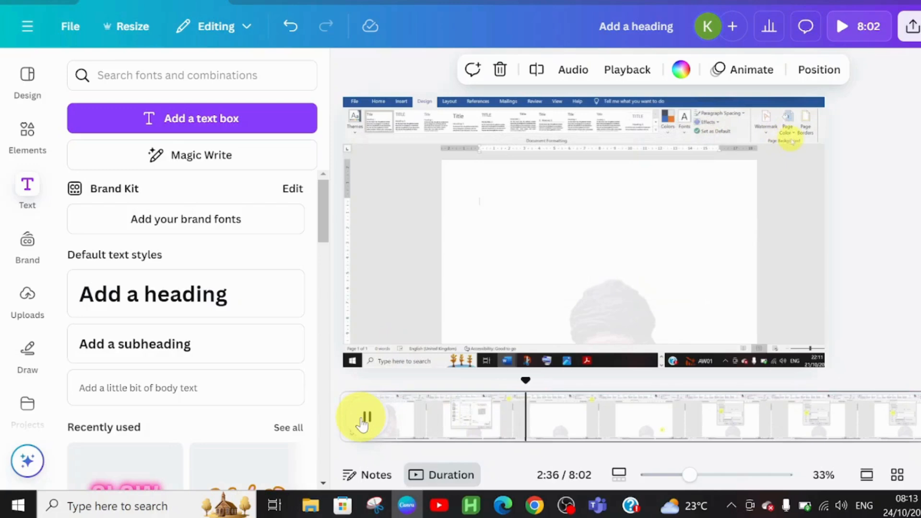
left_click(364, 419)
left_click(364, 418)
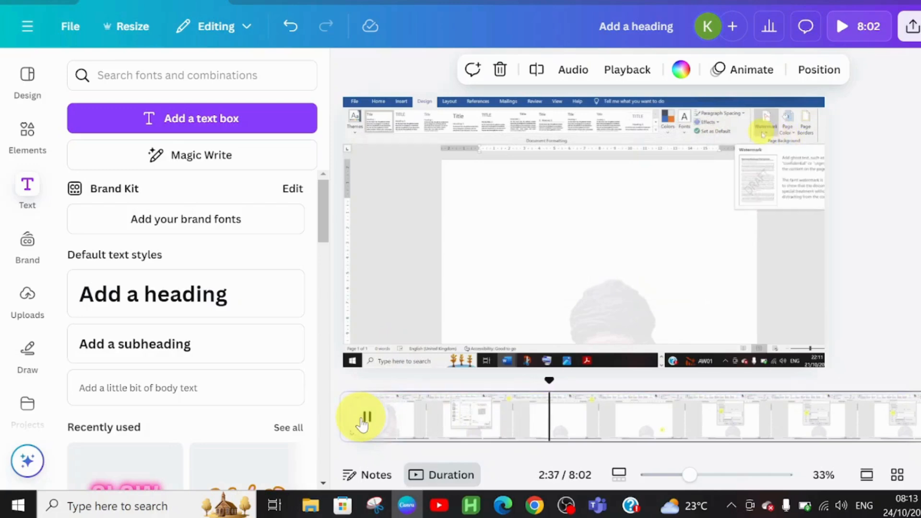
left_click(364, 418)
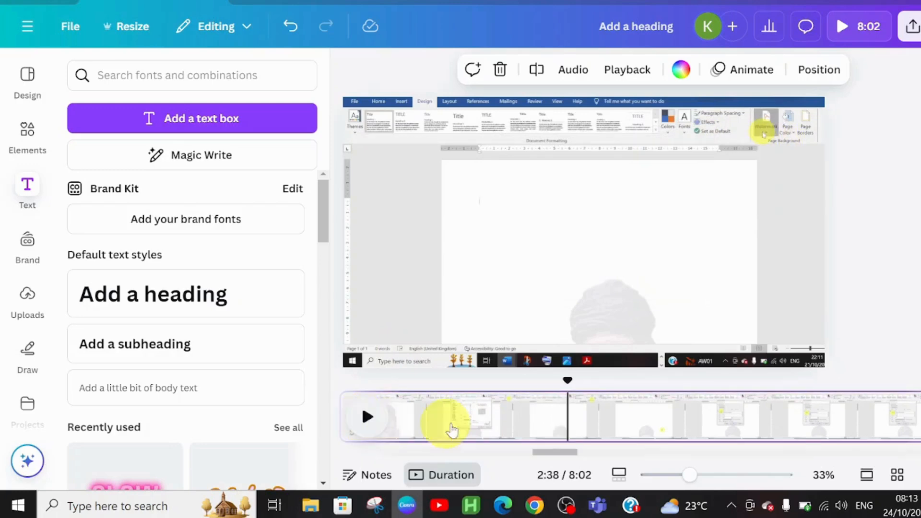
left_click(562, 432)
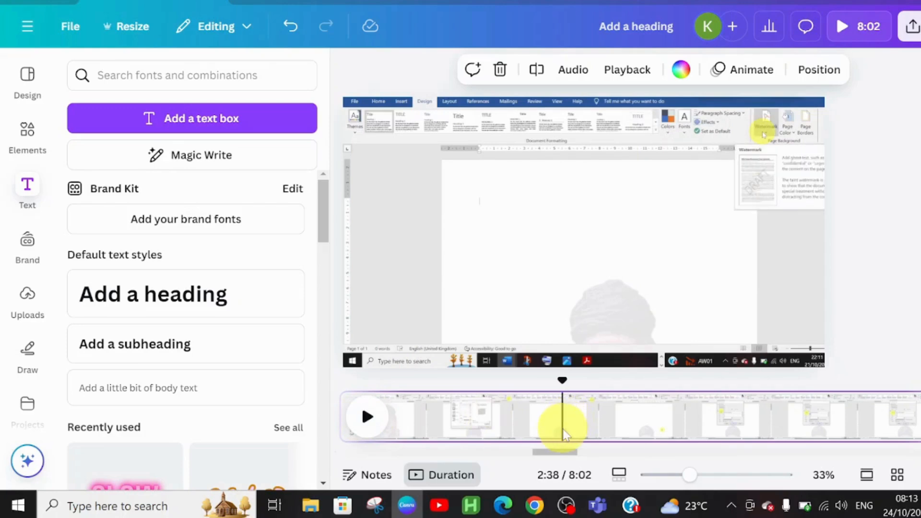
right_click(566, 434)
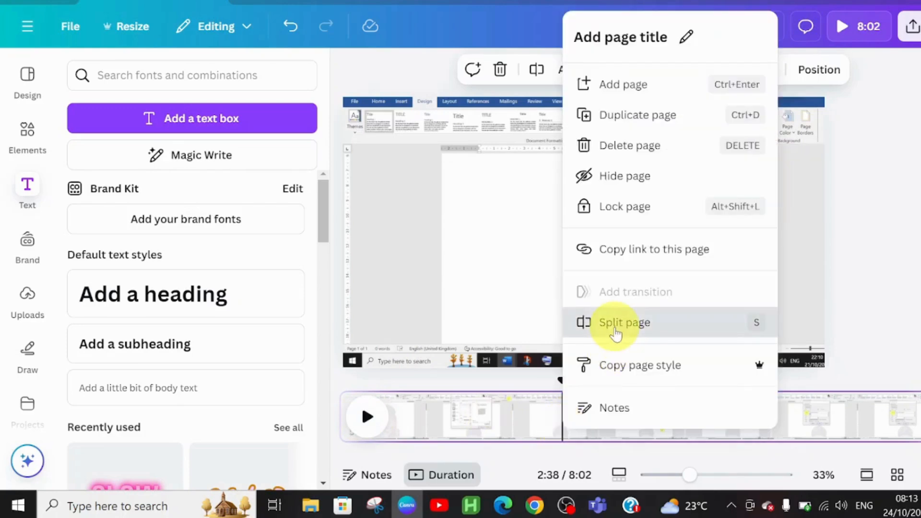
key("s")
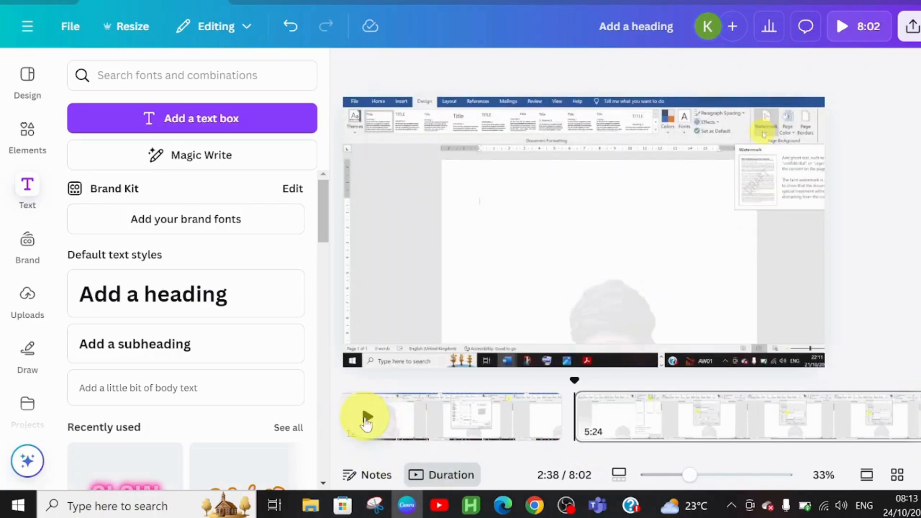
Play on briefly past the split, then delete the short page between 2:25 and 2:38
left_click(367, 421)
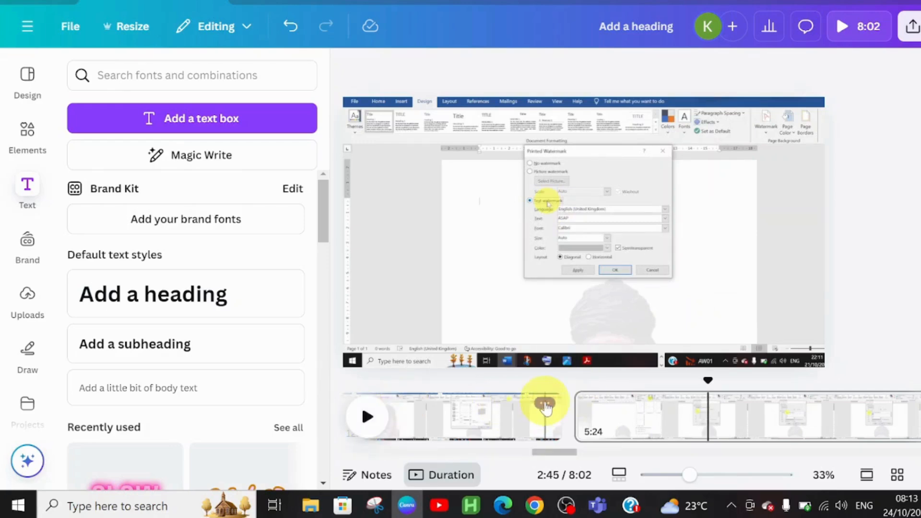
left_click(545, 405)
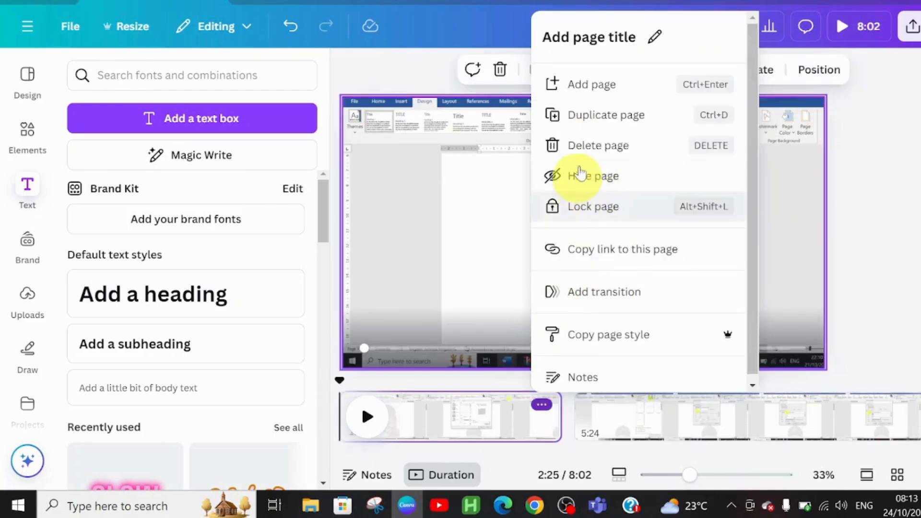
left_click(594, 145)
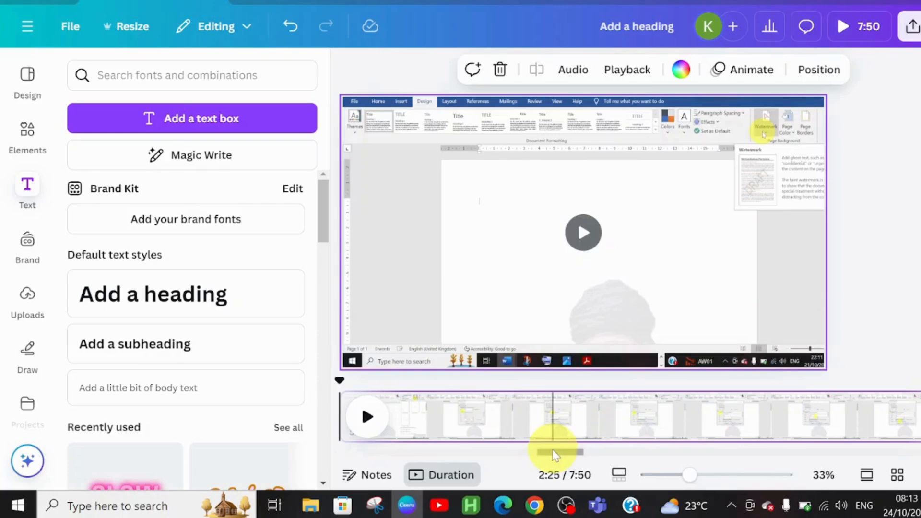
Play the video from 2:20 across the cut at 2:25 and pause at 2:31 to check the join
left_click_drag(550, 451, 536, 460)
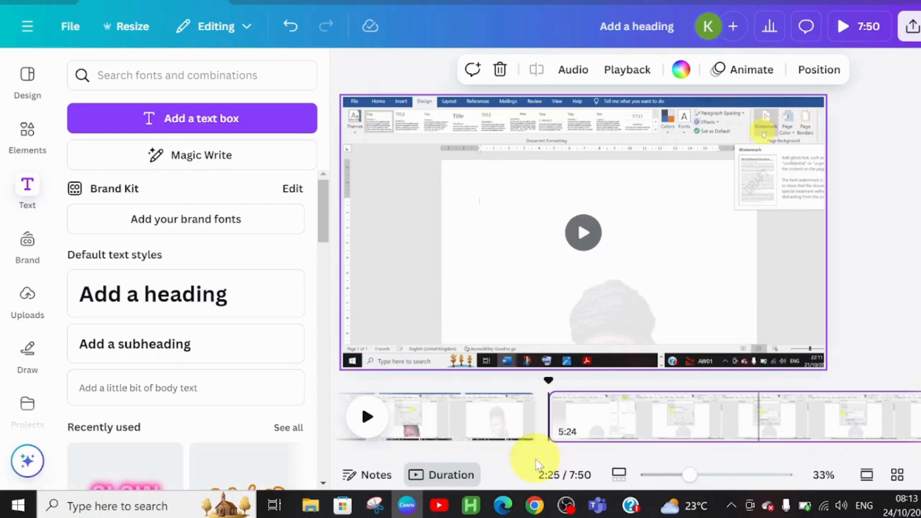
left_click(441, 415)
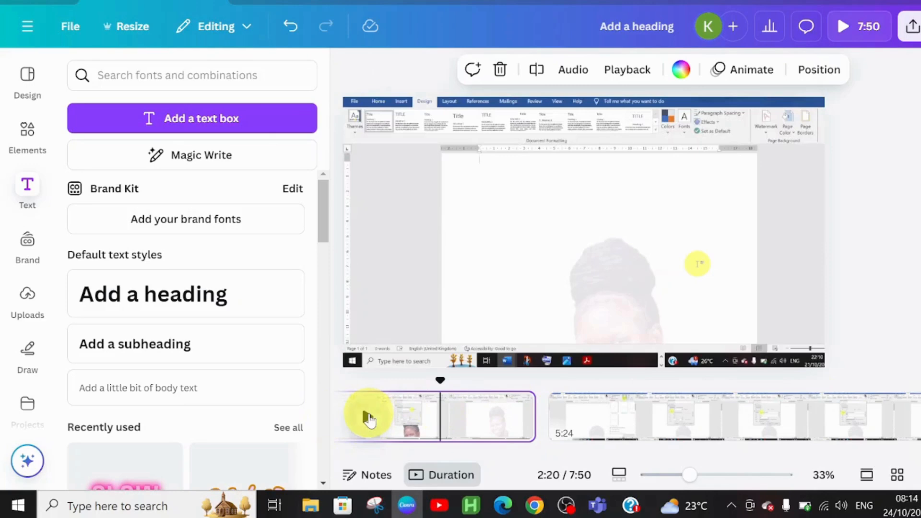
left_click(368, 417)
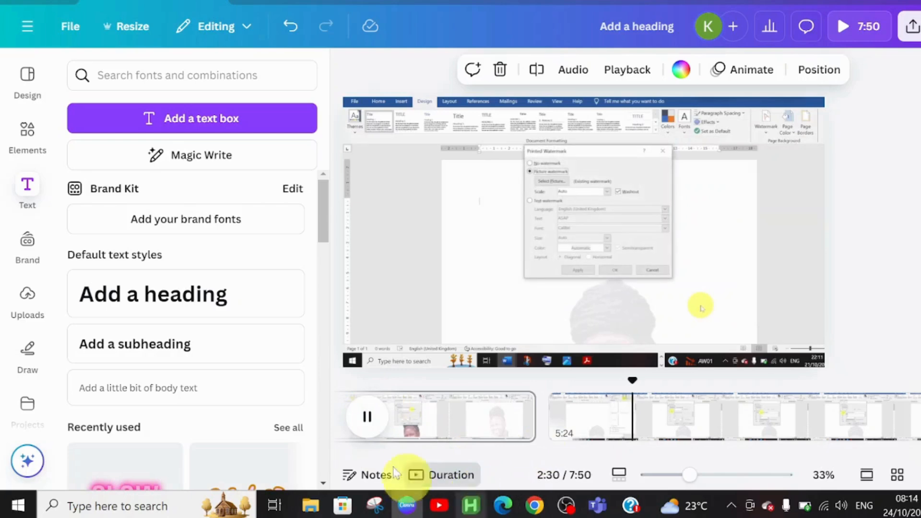
left_click(365, 419)
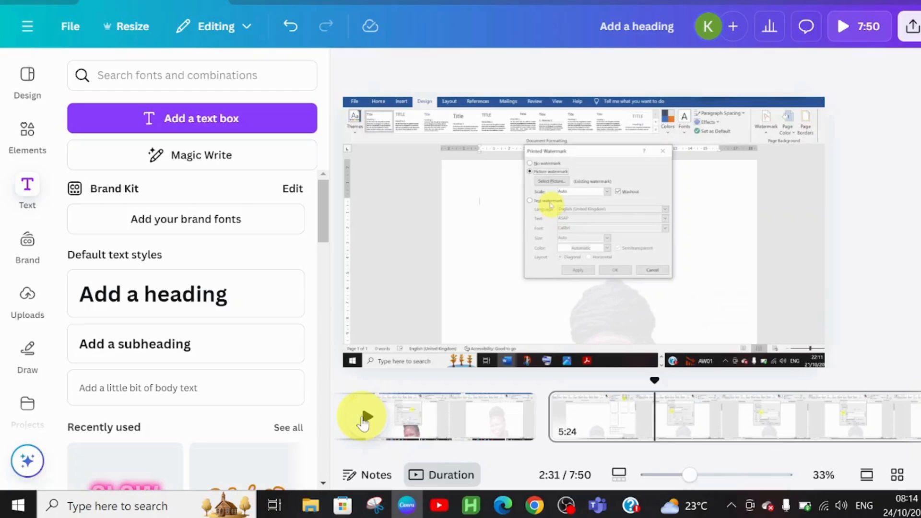
Play the screen recording on from 2:31 to about 6:07, following the playhead along the timeline to find the next unwanted passage
left_click(365, 417)
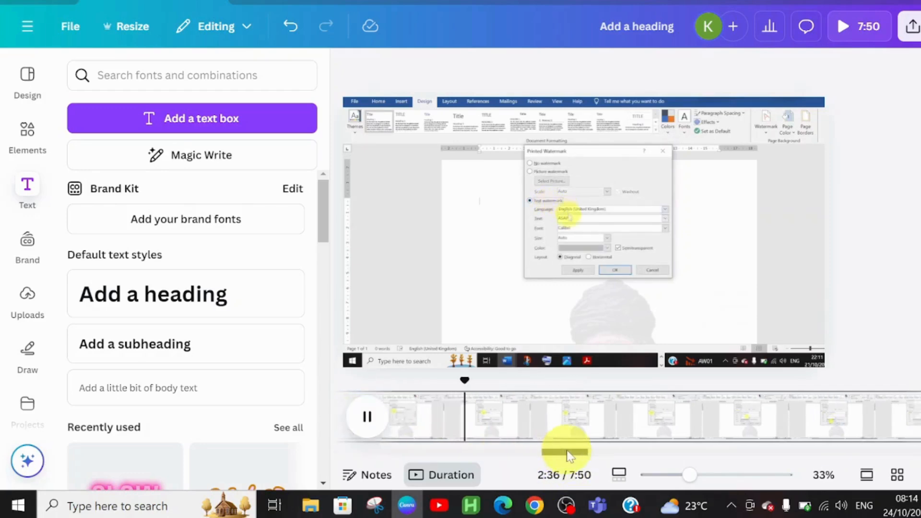
left_click_drag(570, 451, 575, 449)
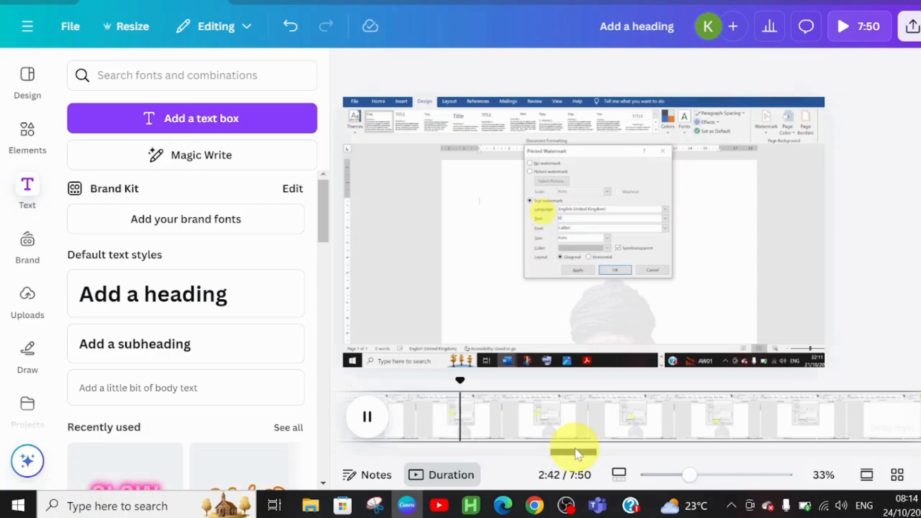
left_click_drag(577, 453, 582, 459)
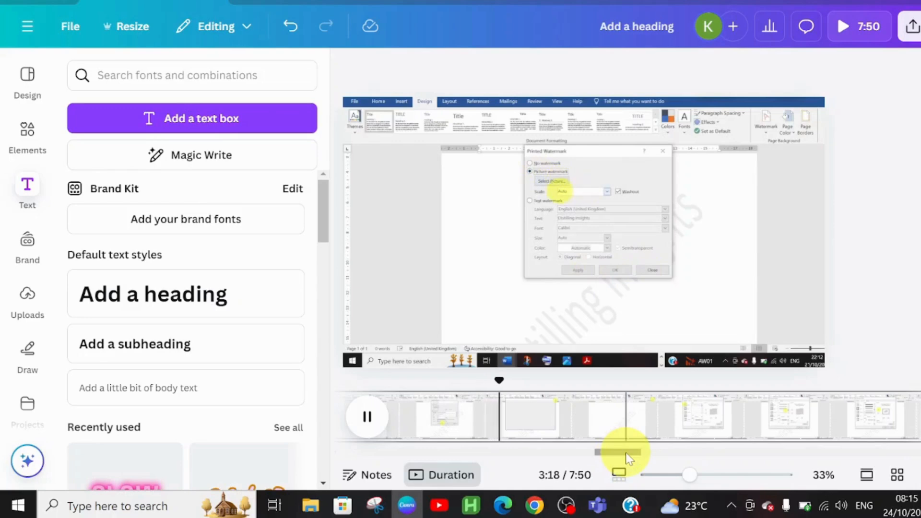
left_click_drag(629, 458, 636, 459)
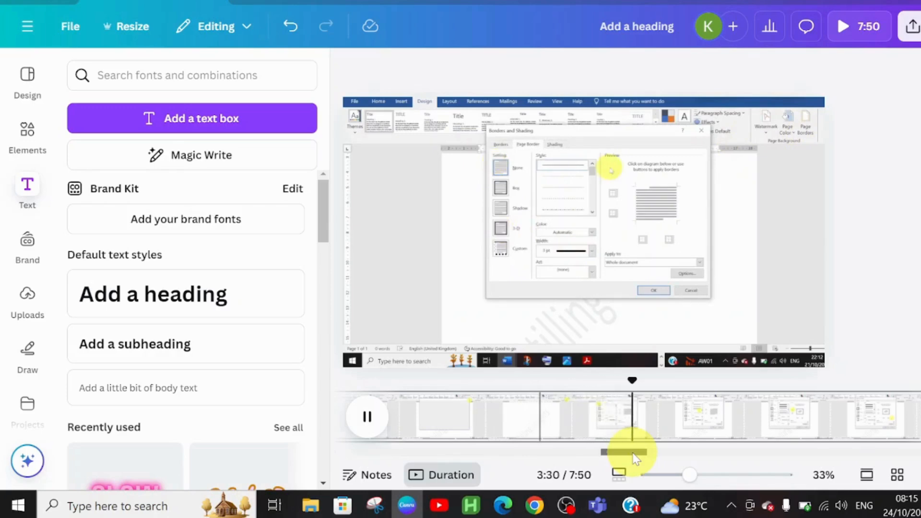
left_click_drag(632, 453, 654, 458)
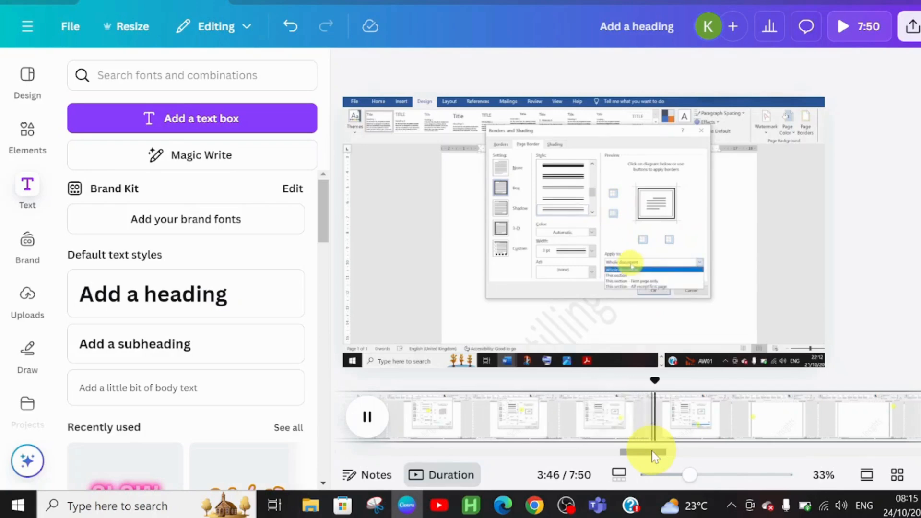
left_click_drag(652, 451, 681, 460)
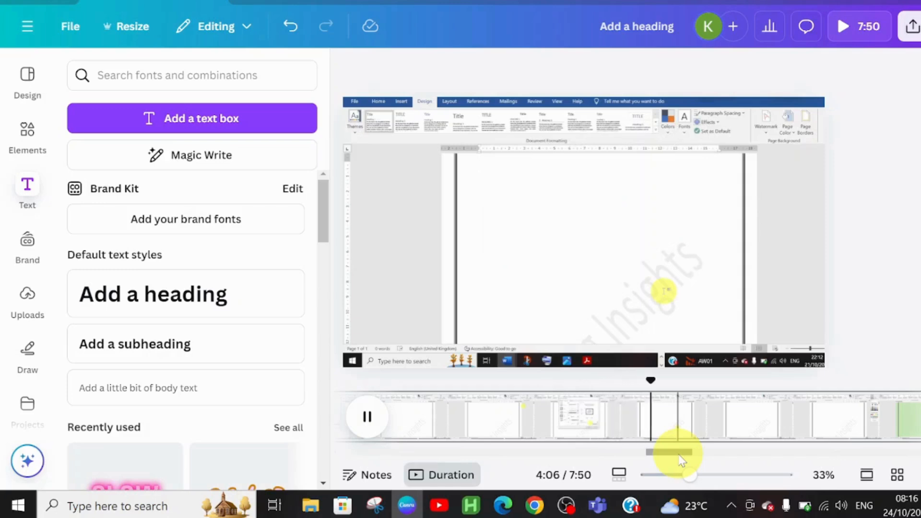
left_click_drag(681, 460, 705, 460)
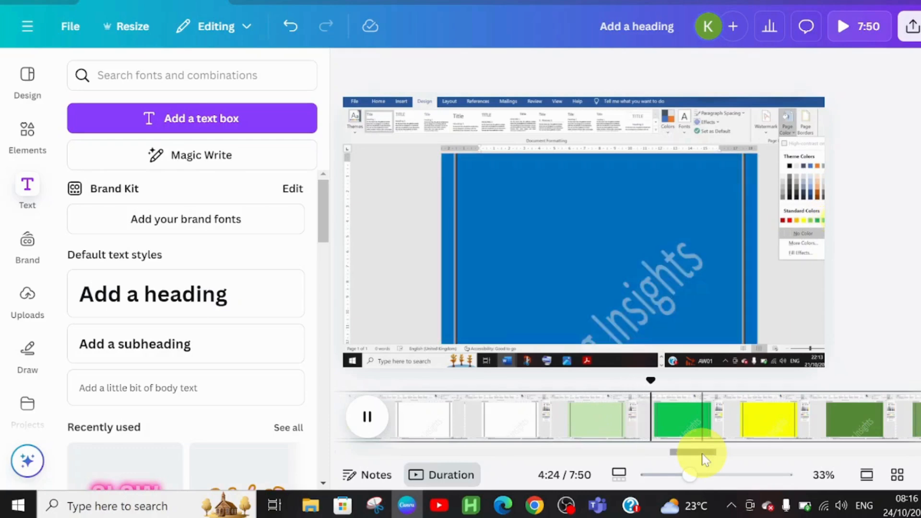
left_click_drag(705, 459, 726, 460)
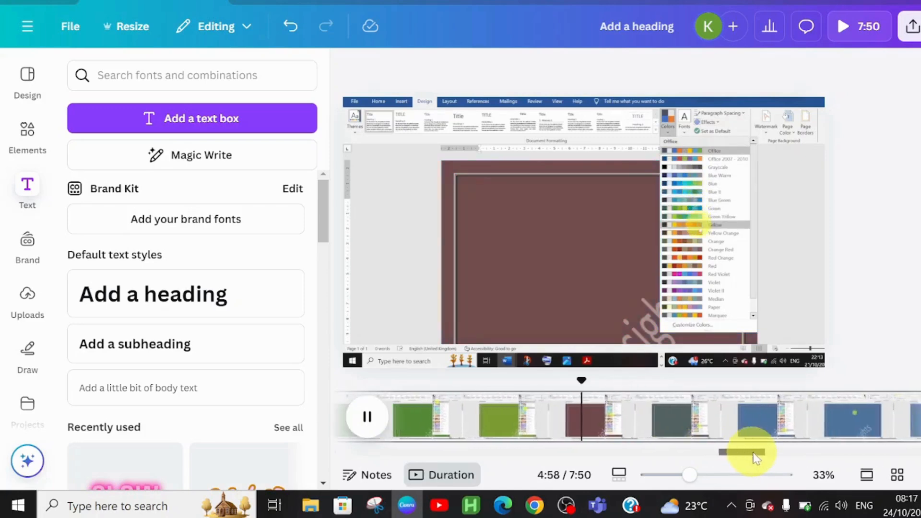
left_click_drag(753, 452, 768, 451)
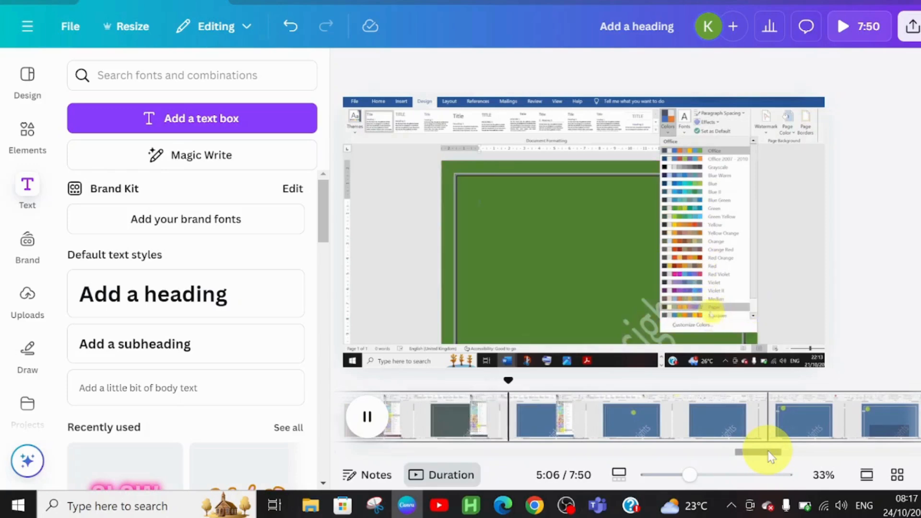
left_click_drag(770, 456, 787, 455)
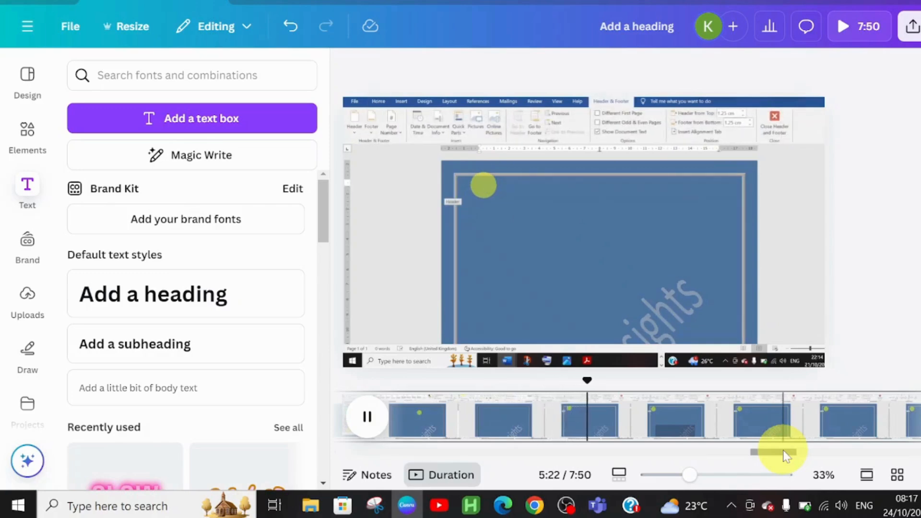
left_click_drag(785, 453, 802, 450)
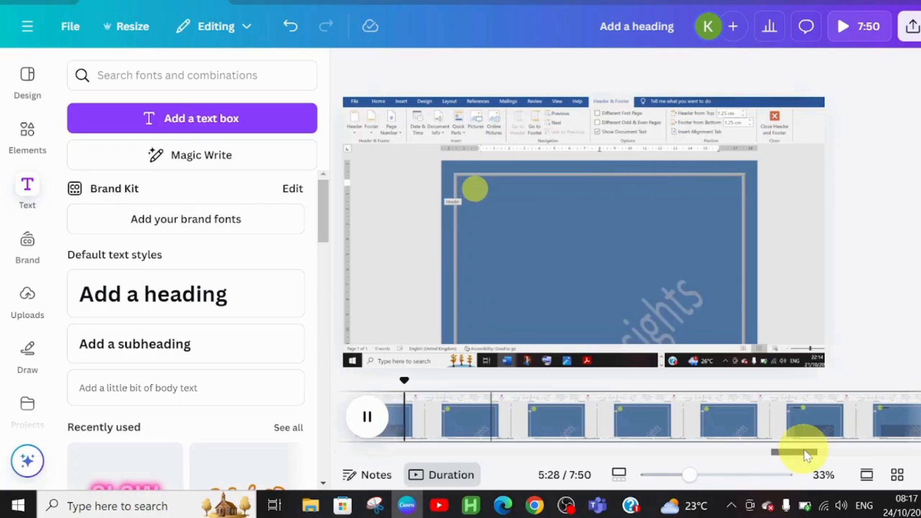
left_click_drag(807, 455, 811, 455)
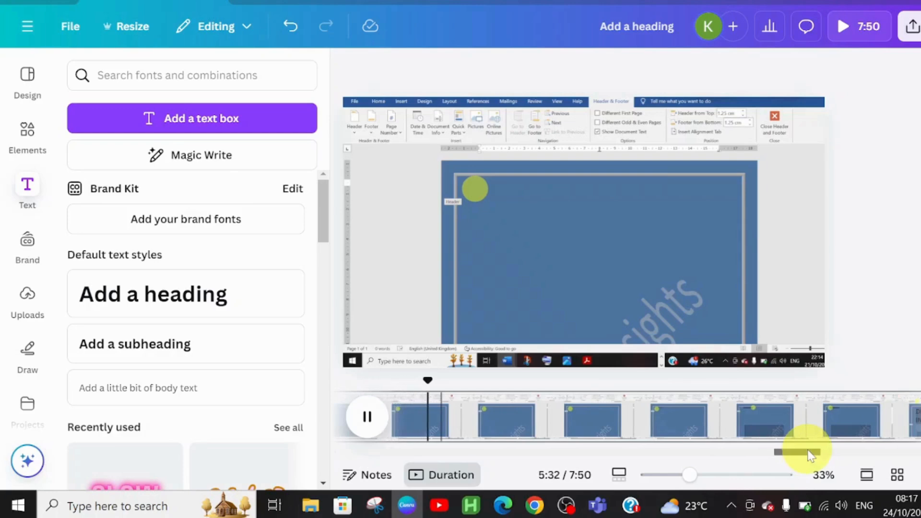
left_click_drag(808, 451, 811, 452)
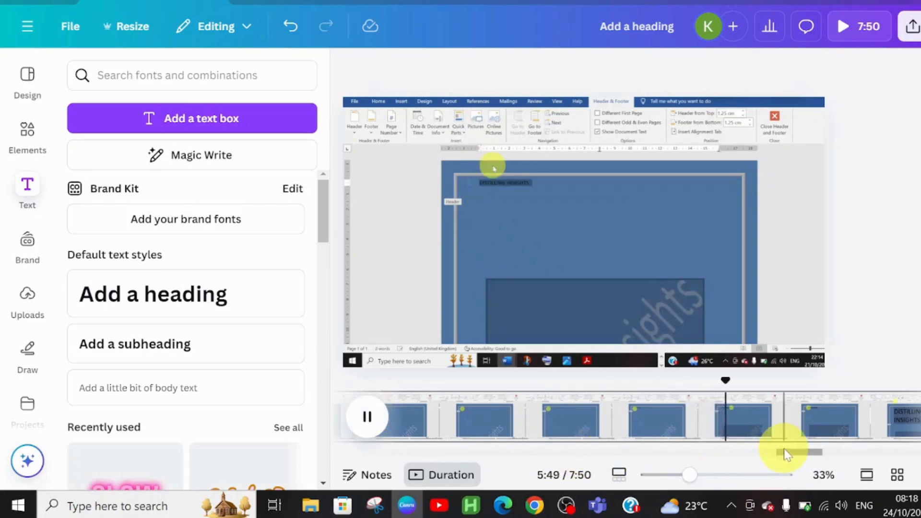
left_click_drag(784, 451, 802, 454)
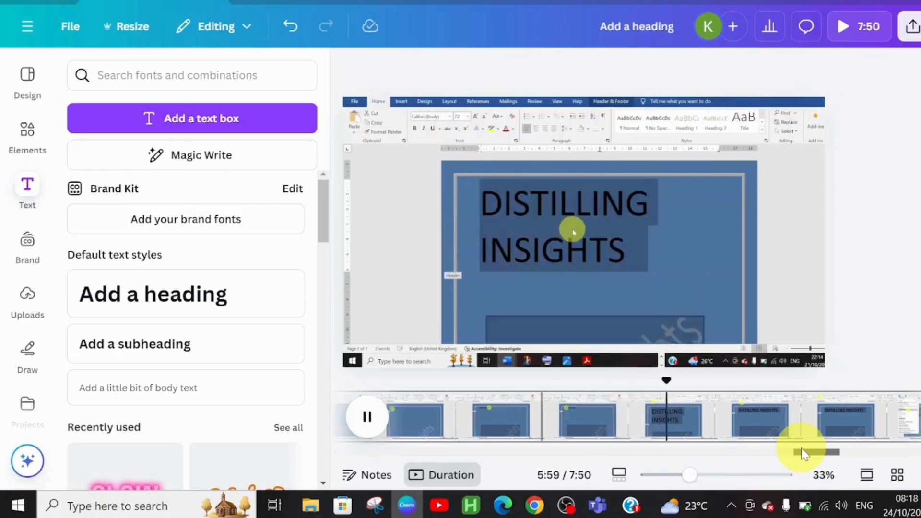
left_click_drag(802, 452, 807, 452)
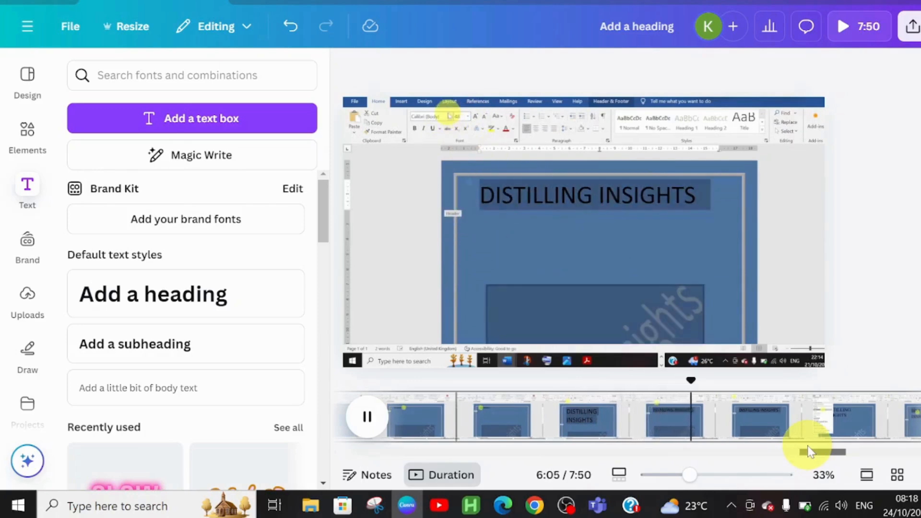
left_click_drag(808, 451, 806, 454)
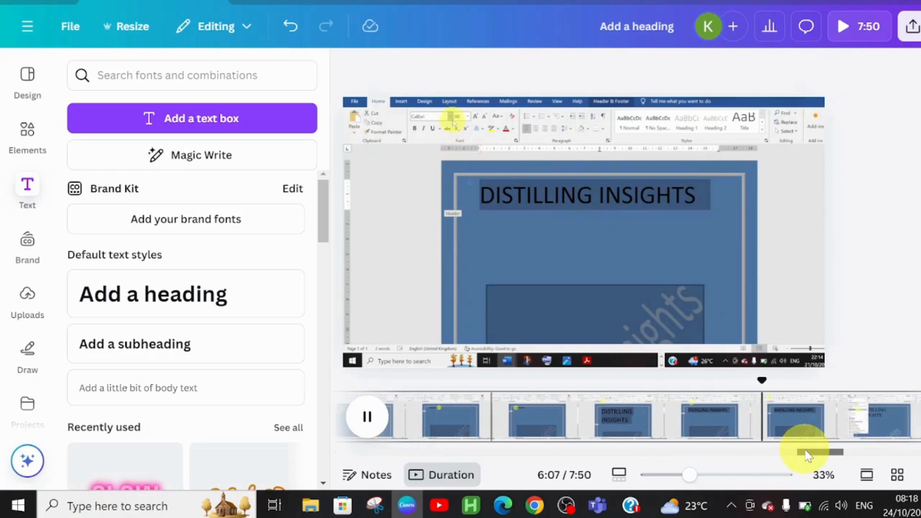
Replay the recording from 5:48 to 5:57 to locate the start of the unwanted passage
left_click(411, 417)
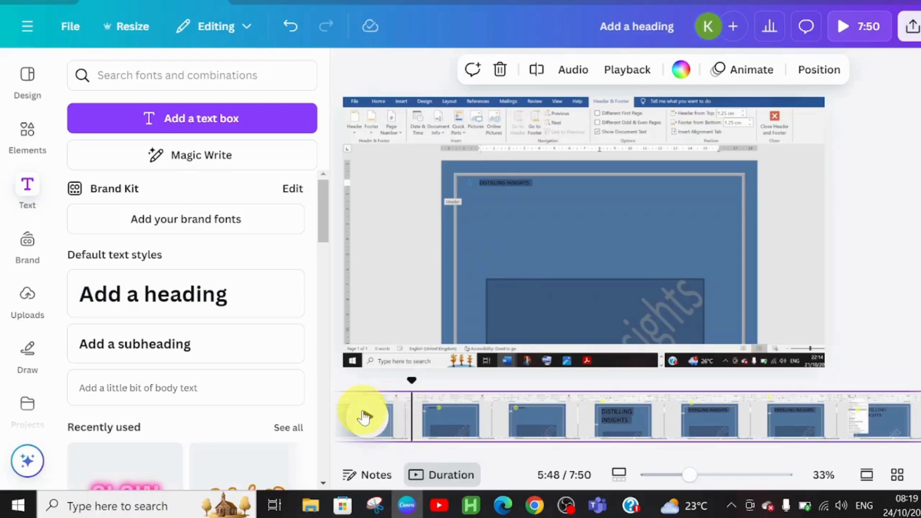
left_click(363, 416)
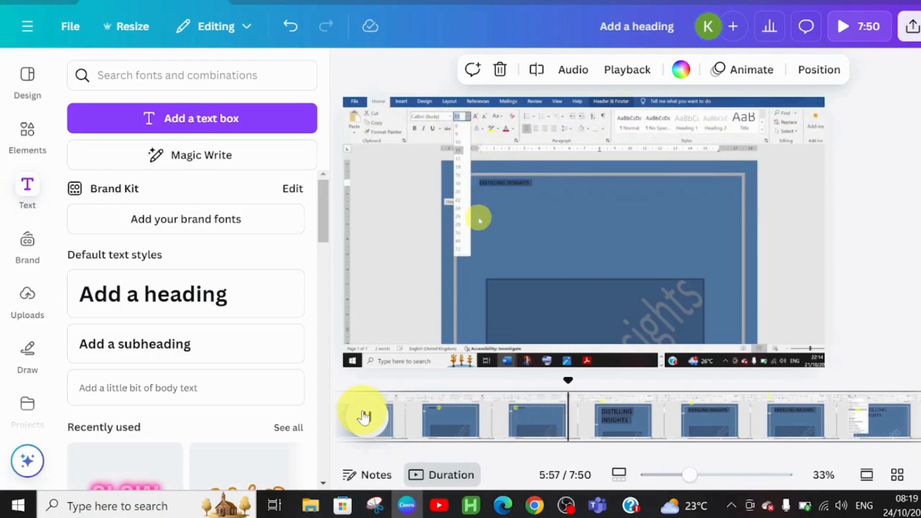
left_click(363, 417)
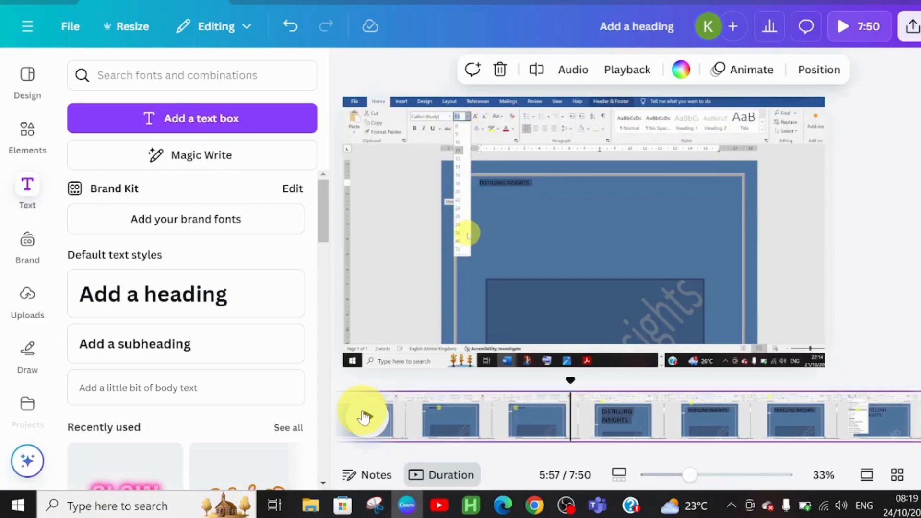
Replay from 5:48, pause at 5:50 and split the page there
left_click(411, 418)
left_click(367, 419)
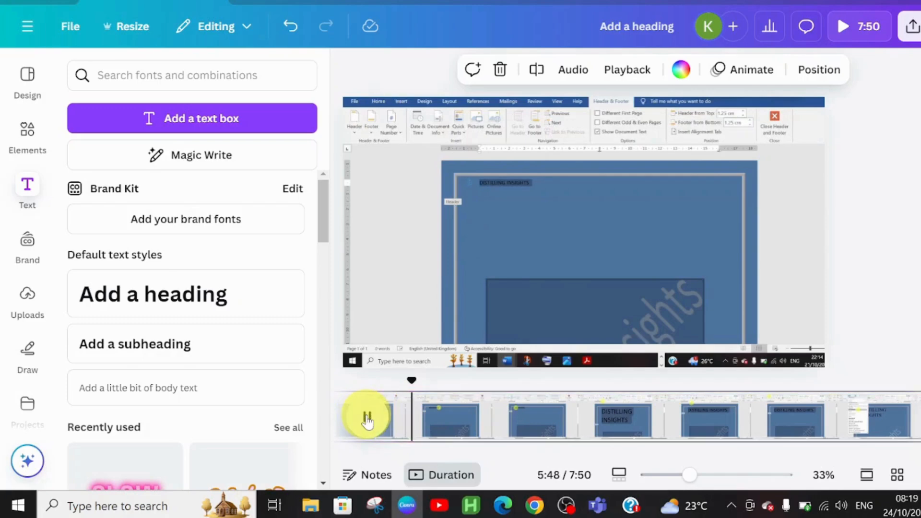
left_click(367, 419)
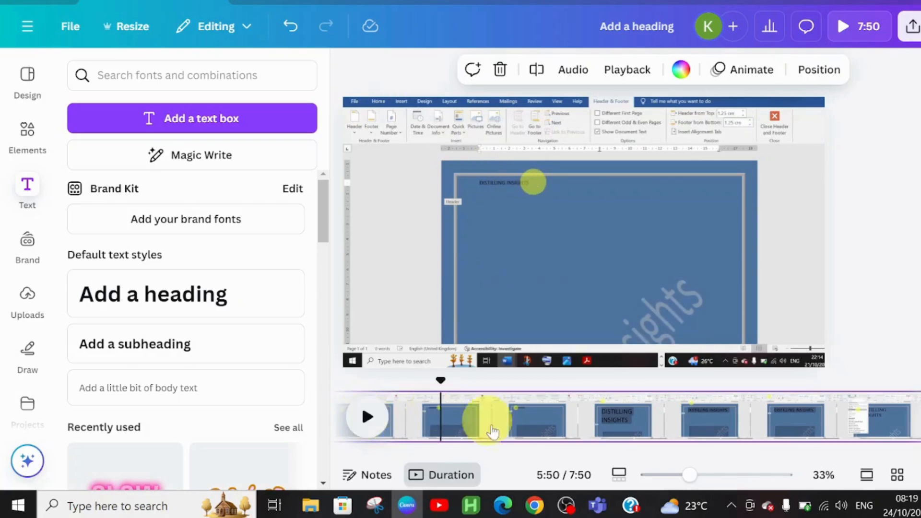
right_click(443, 446)
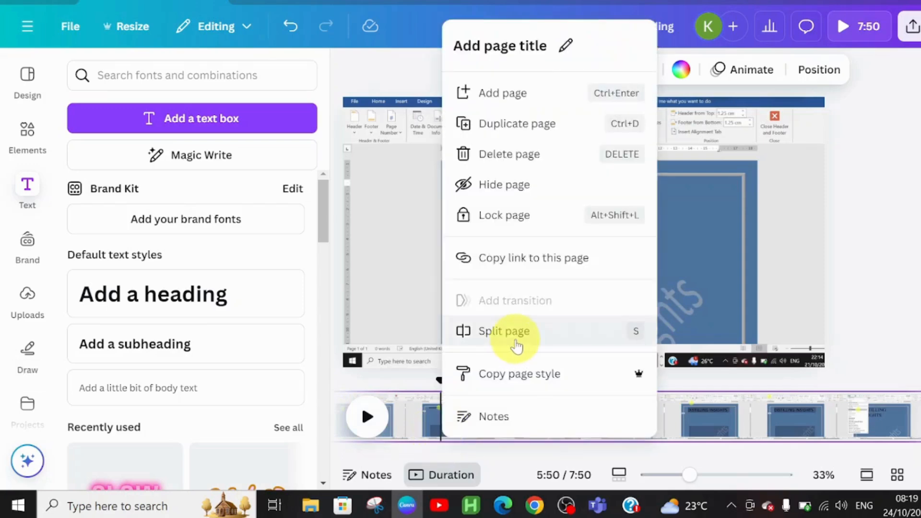
left_click(512, 335)
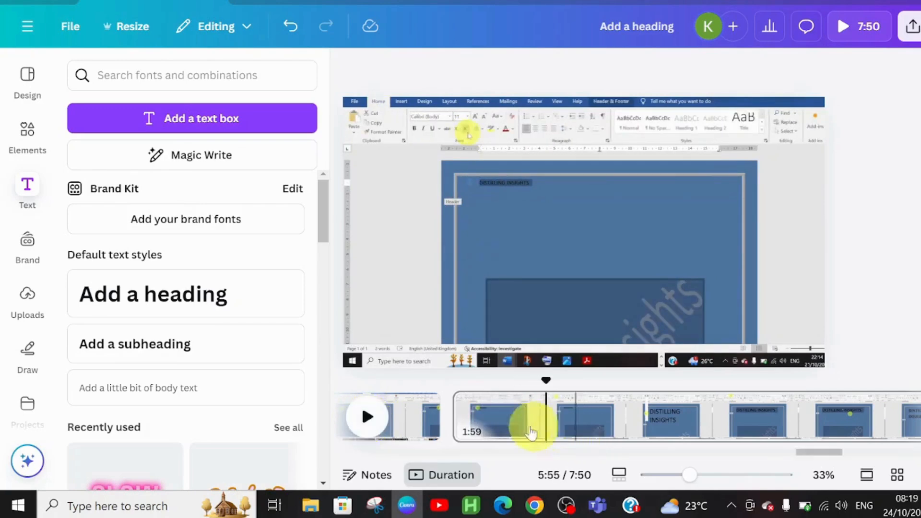
Trim the start of the page after the 5:50 split to a page length of 1:55, and play on from the join
left_click_drag(459, 411, 541, 416)
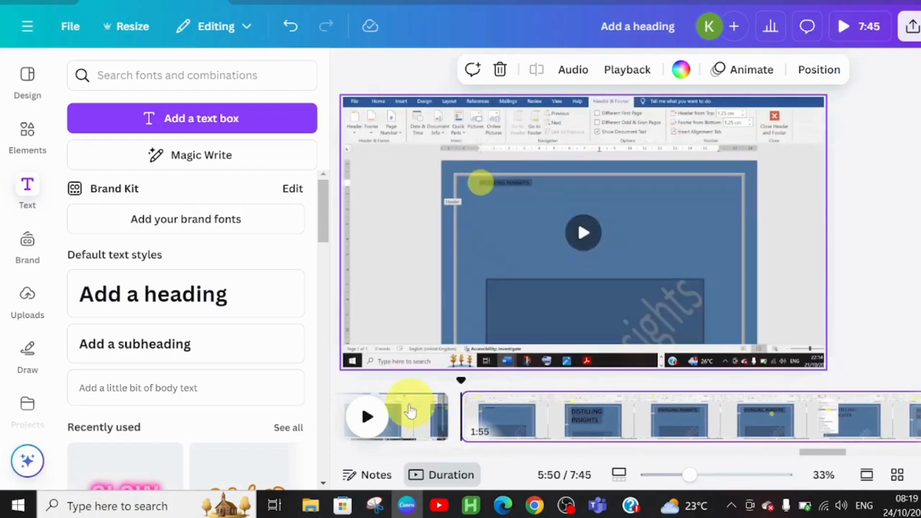
left_click(365, 417)
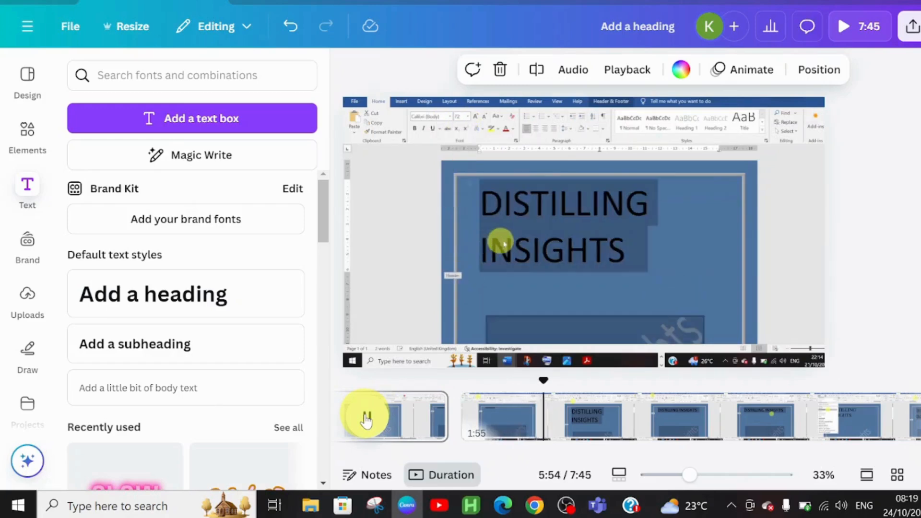
Replay from 5:52, pause at 5:53 where the font size list is open, and split the page there
left_click(493, 415)
left_click(366, 417)
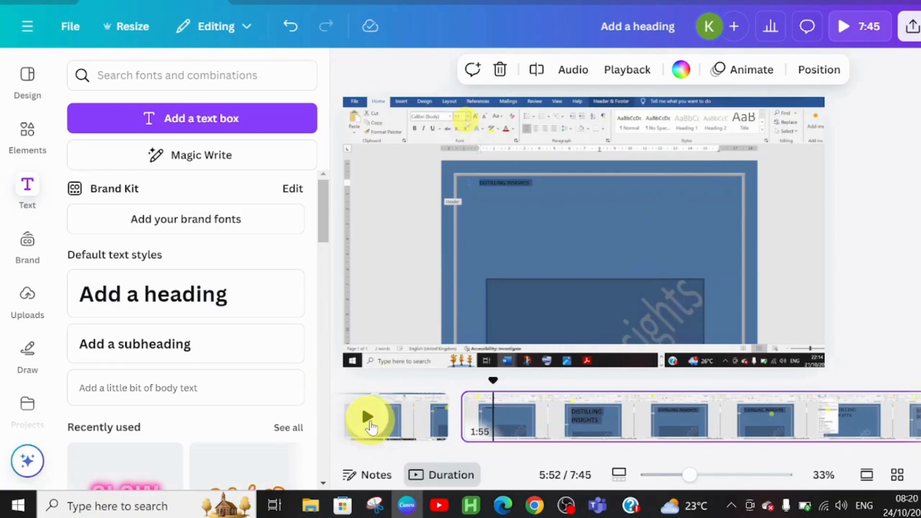
left_click(367, 417)
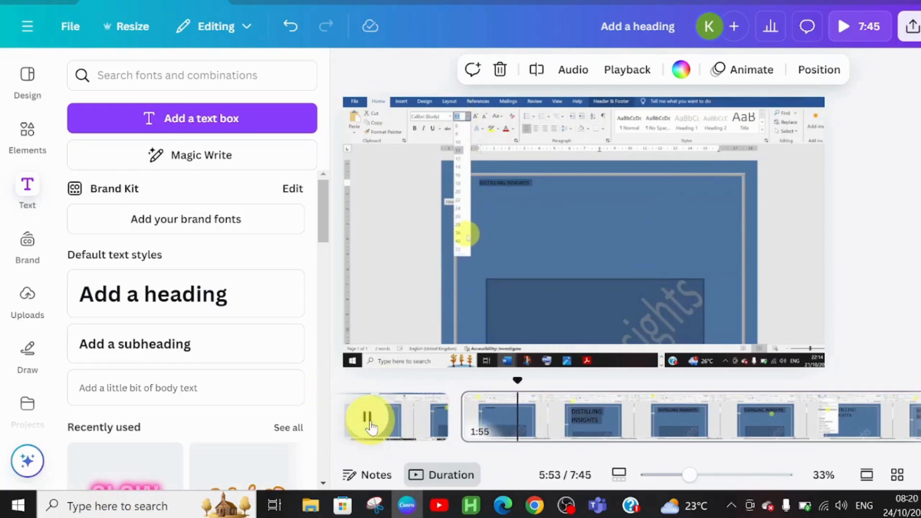
left_click(368, 418)
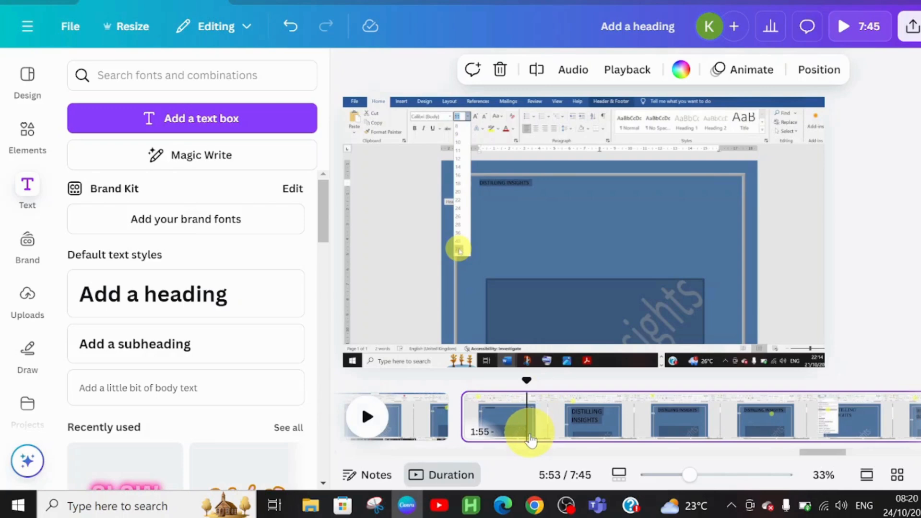
right_click(528, 444)
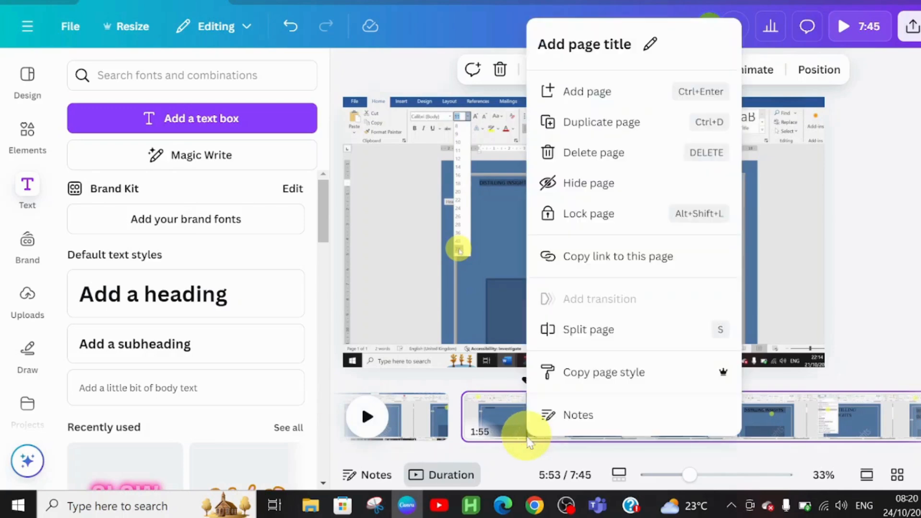
left_click(582, 336)
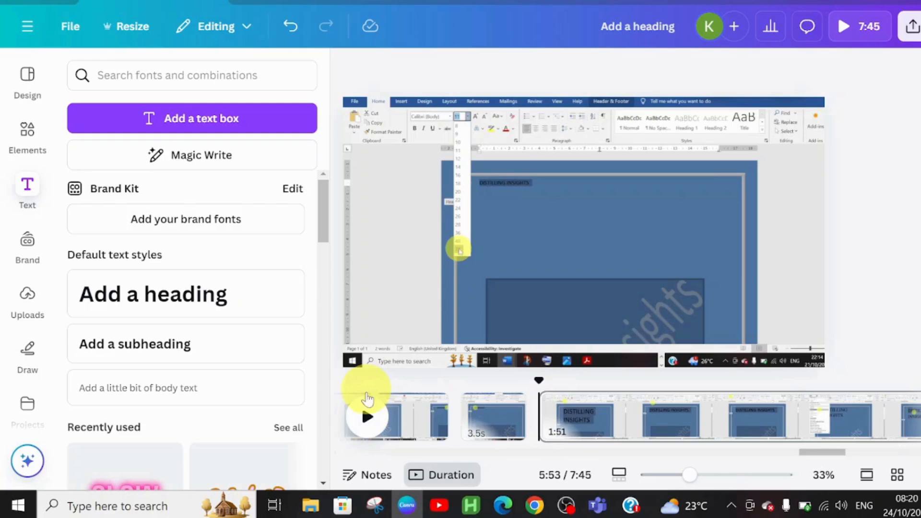
Play the recording from 5:53 to 6:10 and replay it from 5:52 to find where the font size passage should be cut
left_click(365, 417)
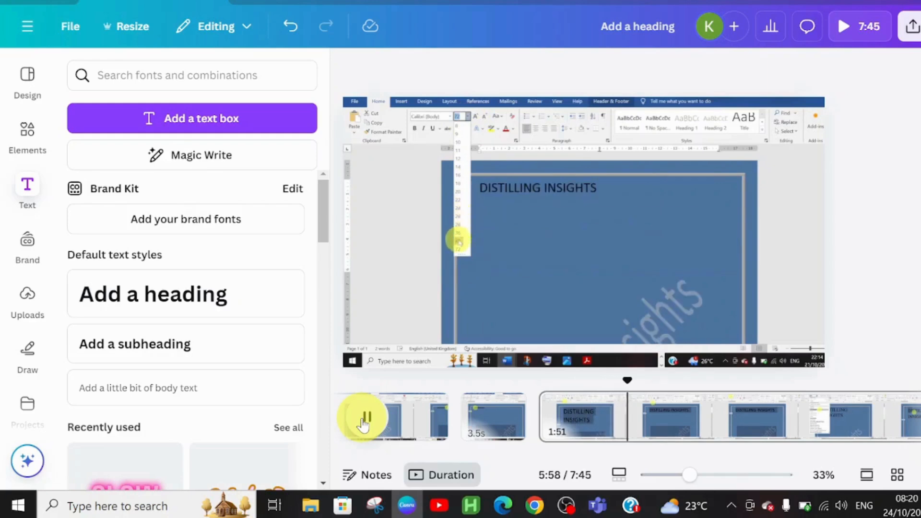
left_click(365, 417)
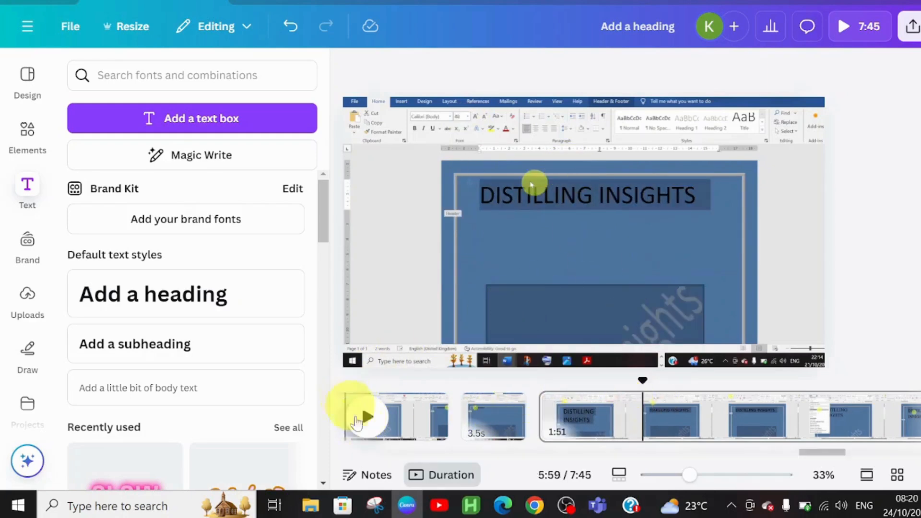
left_click(366, 417)
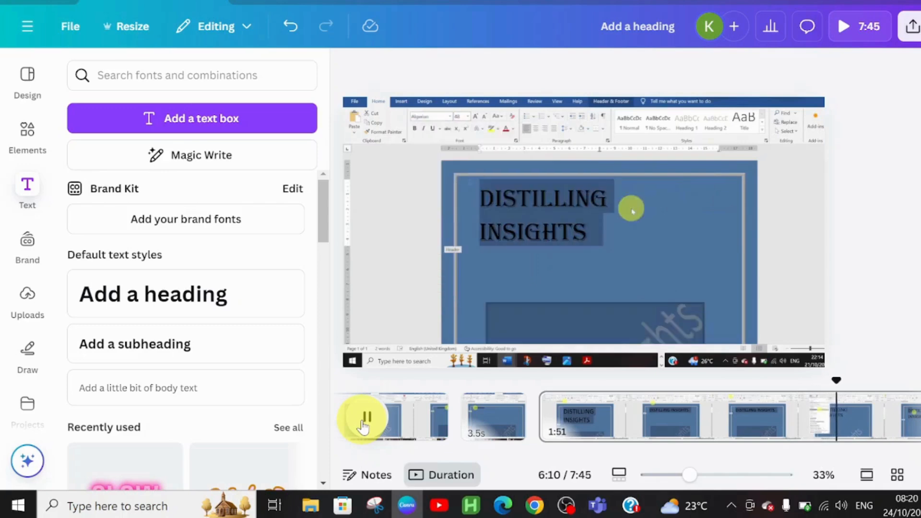
left_click(548, 422)
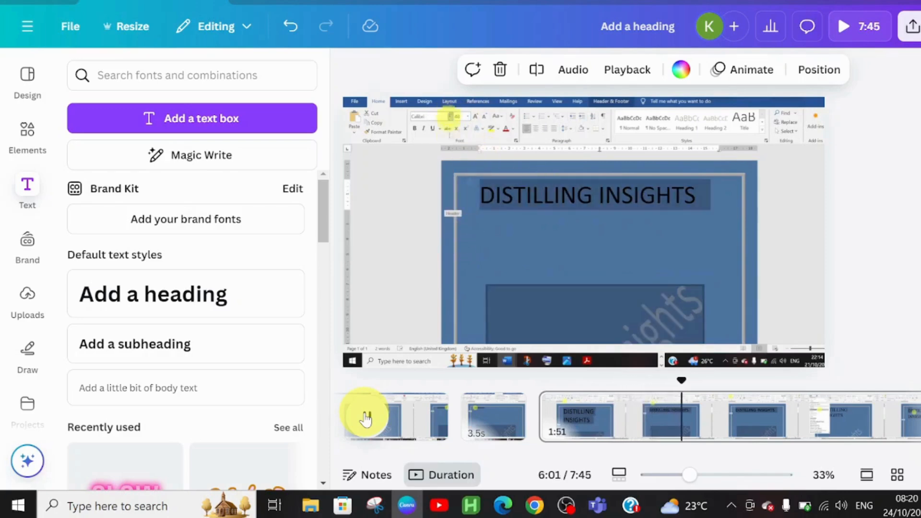
left_click(366, 419)
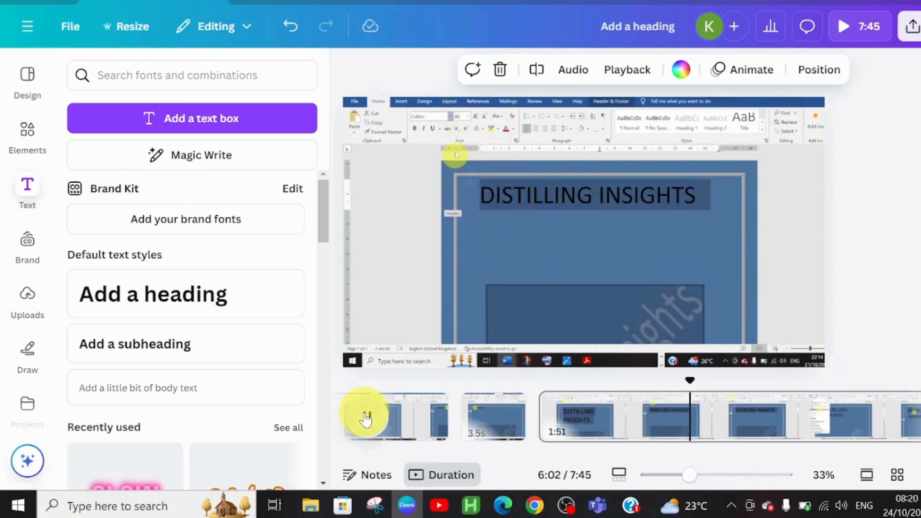
left_click(620, 420)
left_click(601, 421)
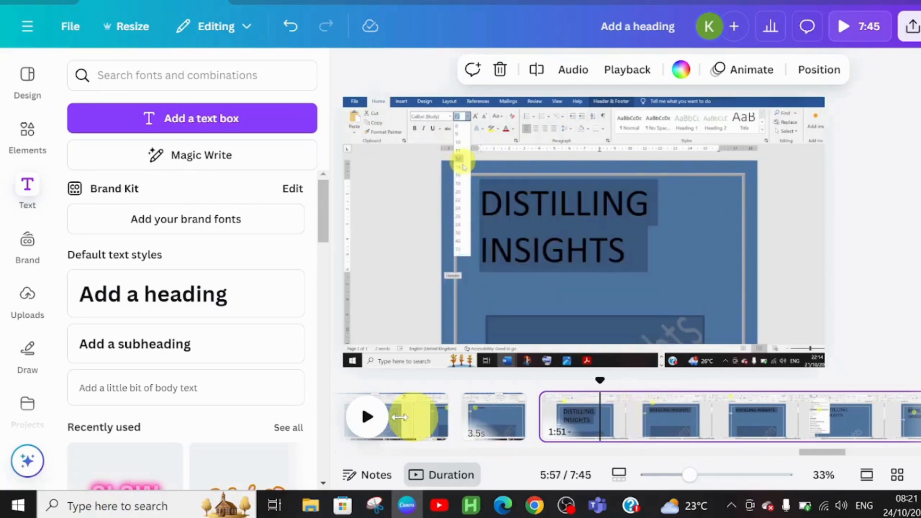
left_click(493, 421)
left_click(366, 416)
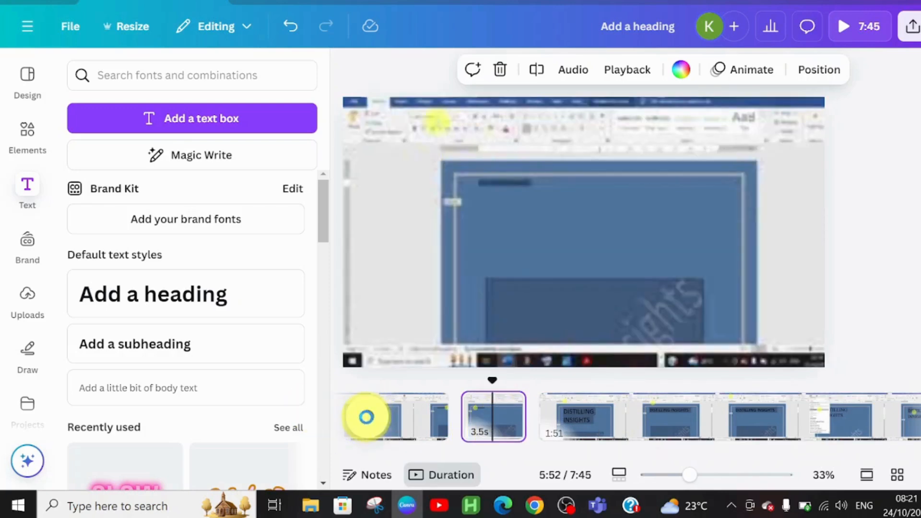
left_click(365, 417)
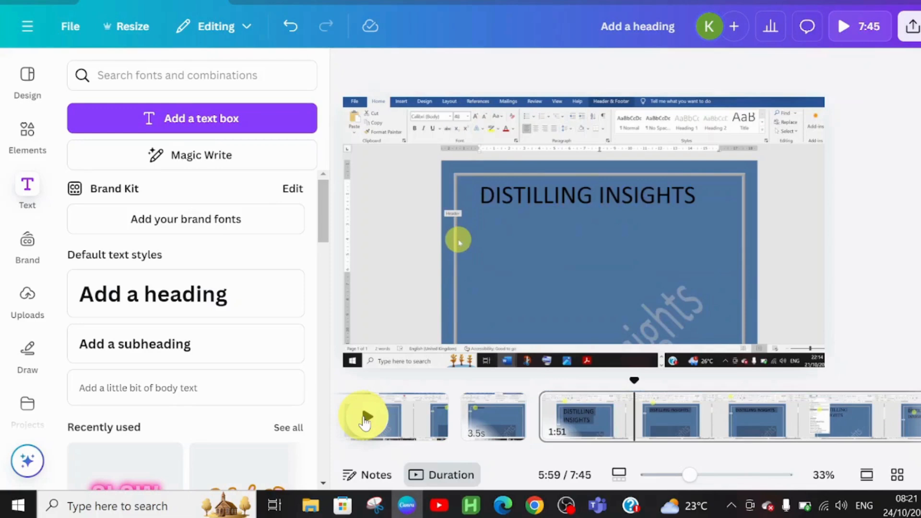
Trim the start of the page after the 5:53 split to a page length of 1:48, and replay the join from 5:51
left_click(619, 423)
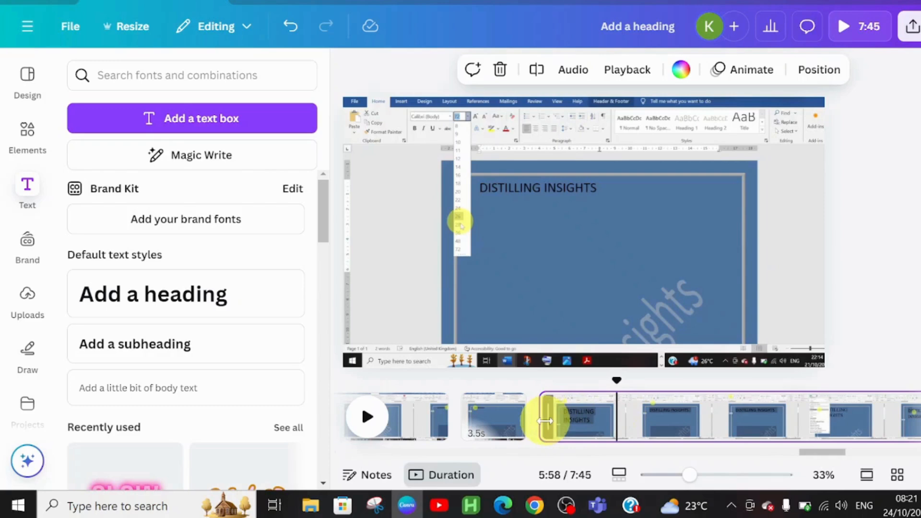
left_click_drag(546, 421, 597, 421)
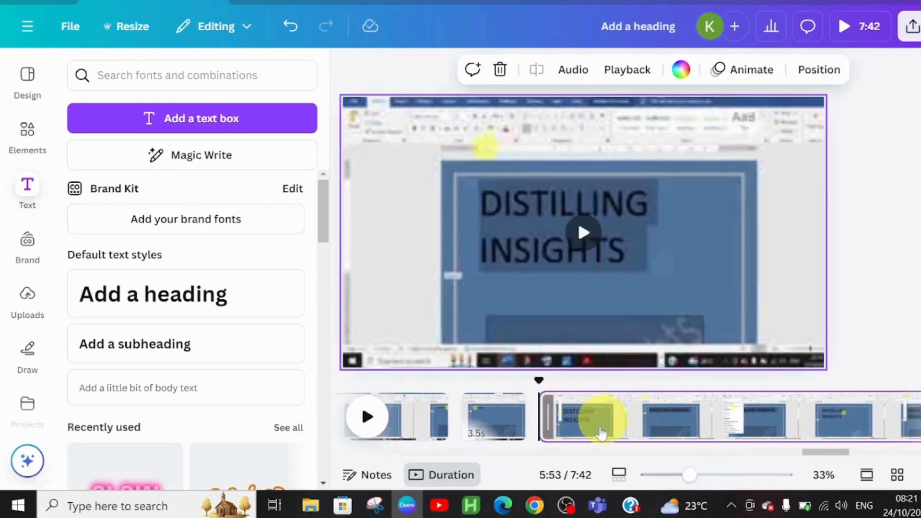
left_click(484, 418)
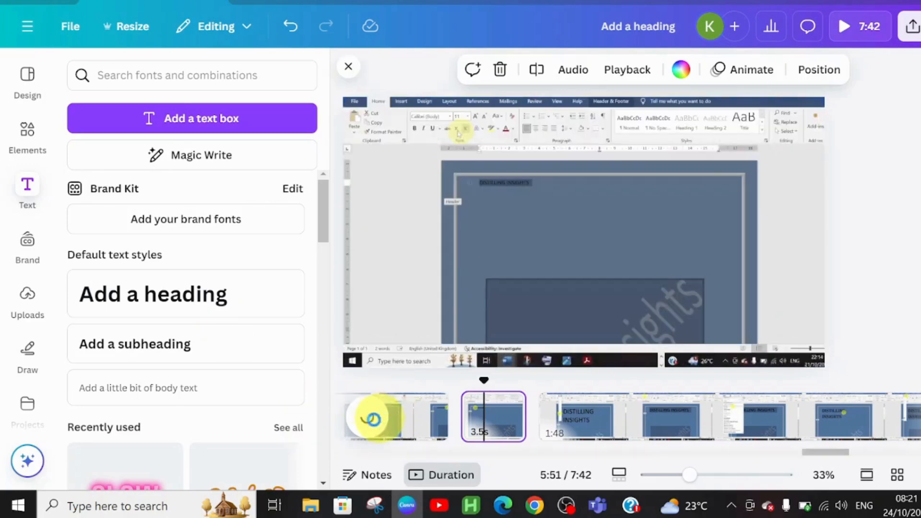
left_click(367, 418)
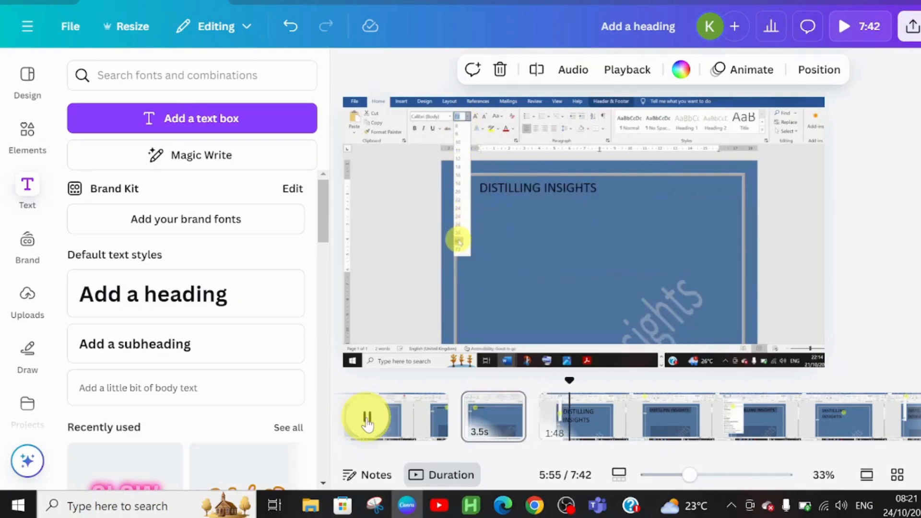
Pause the playback at 5:57 and split the page there
left_click(366, 418)
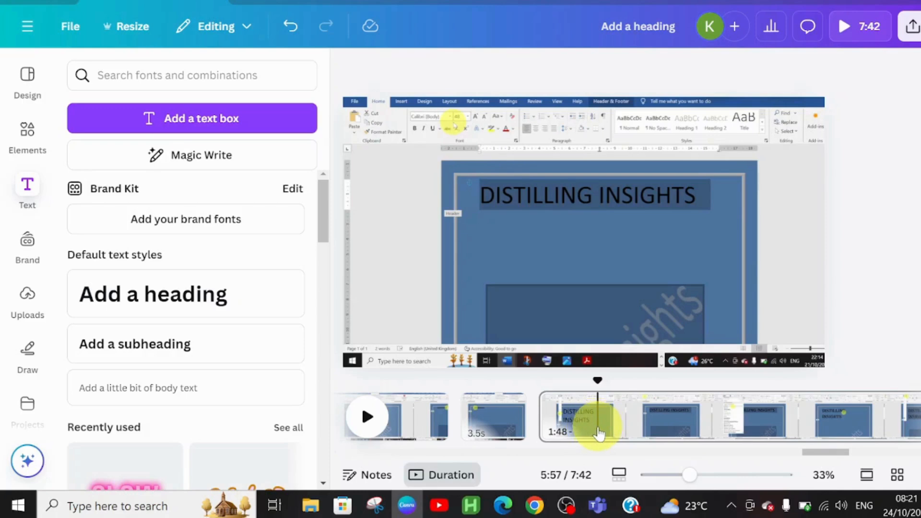
right_click(588, 400)
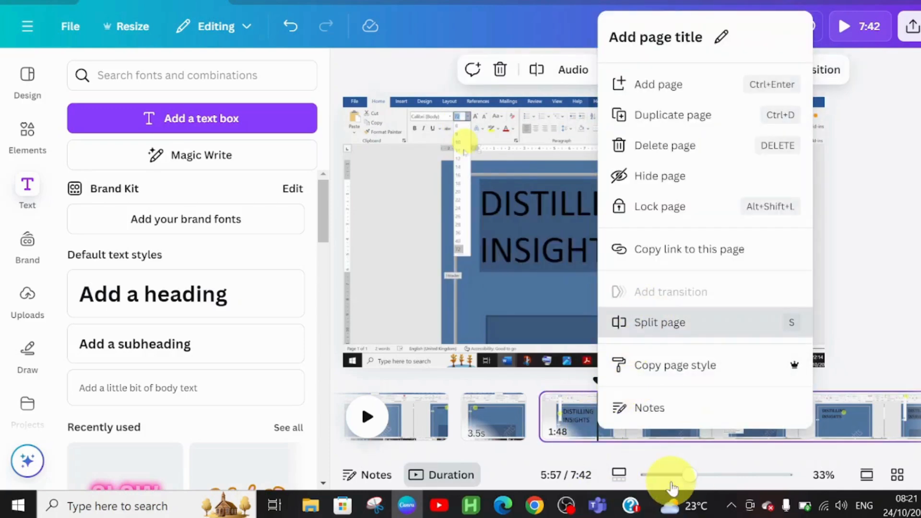
key("s")
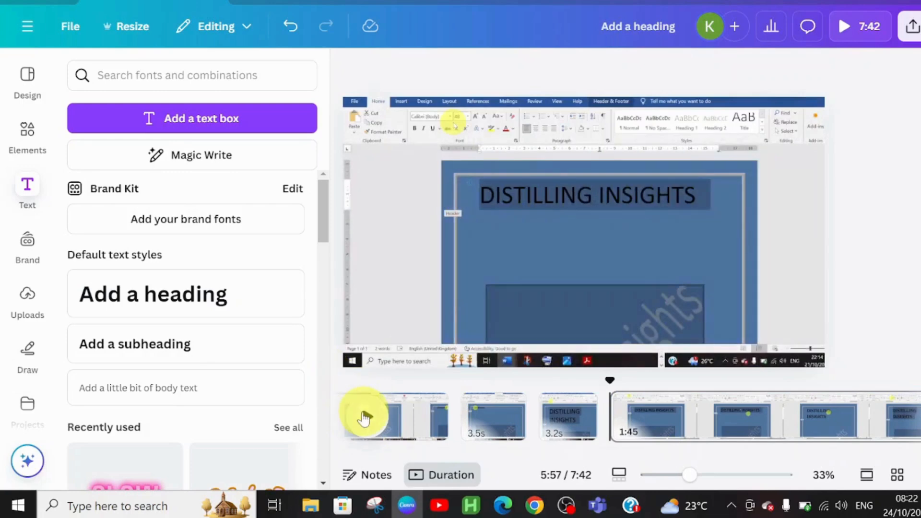
Play on from the 5:57 split and split the page at 6:06, where Algerian is highlighted in the font list
left_click(363, 417)
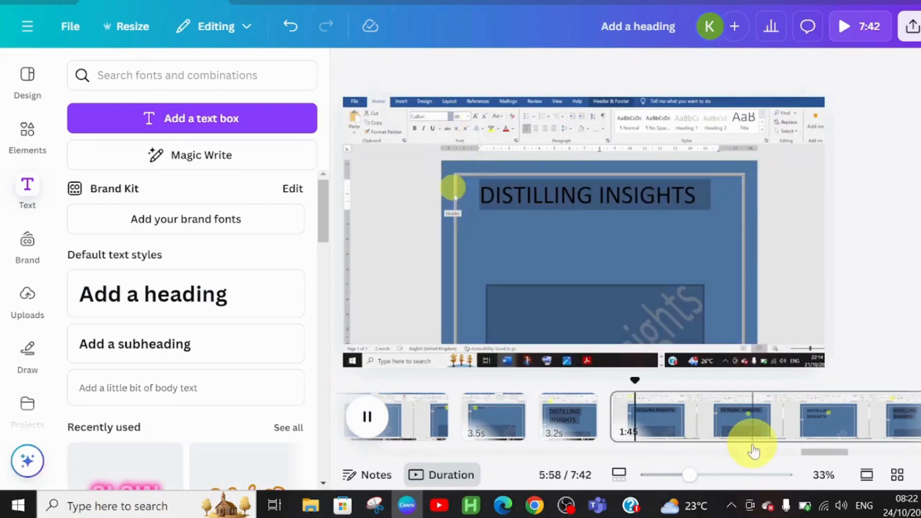
left_click_drag(811, 453, 823, 454)
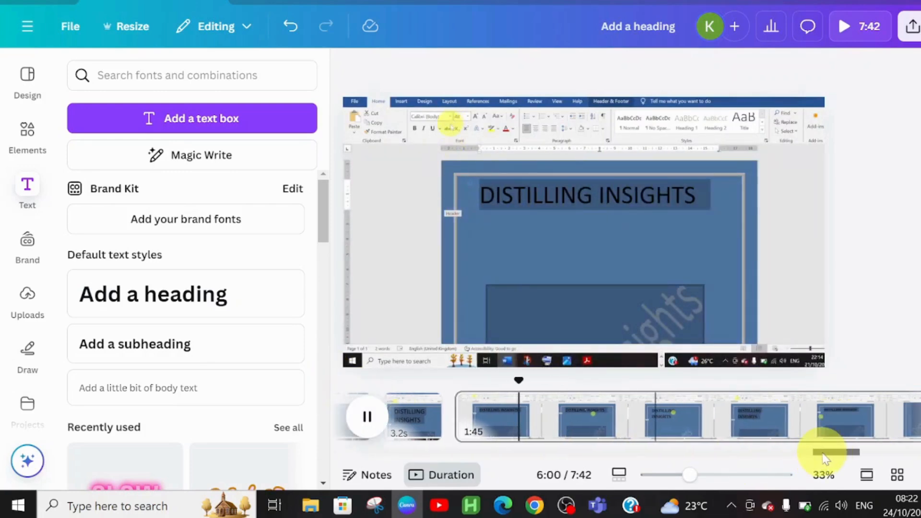
left_click(363, 417)
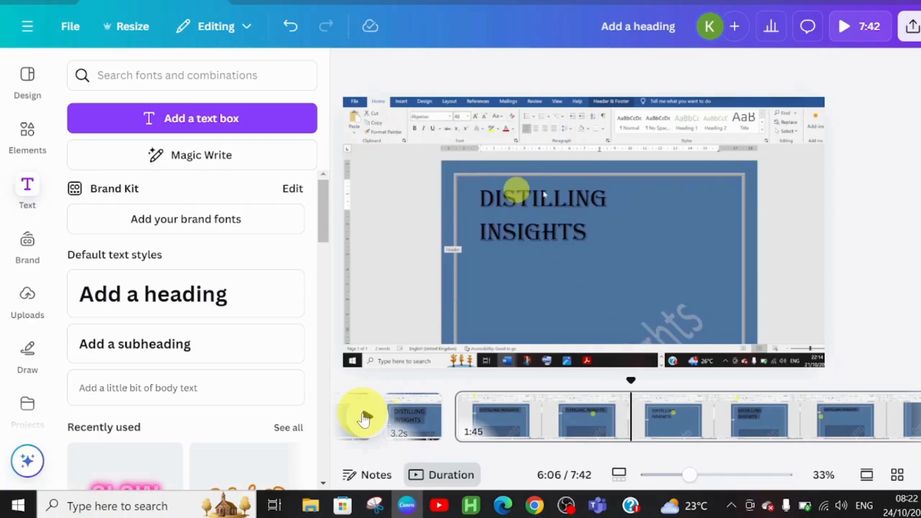
left_click(614, 428)
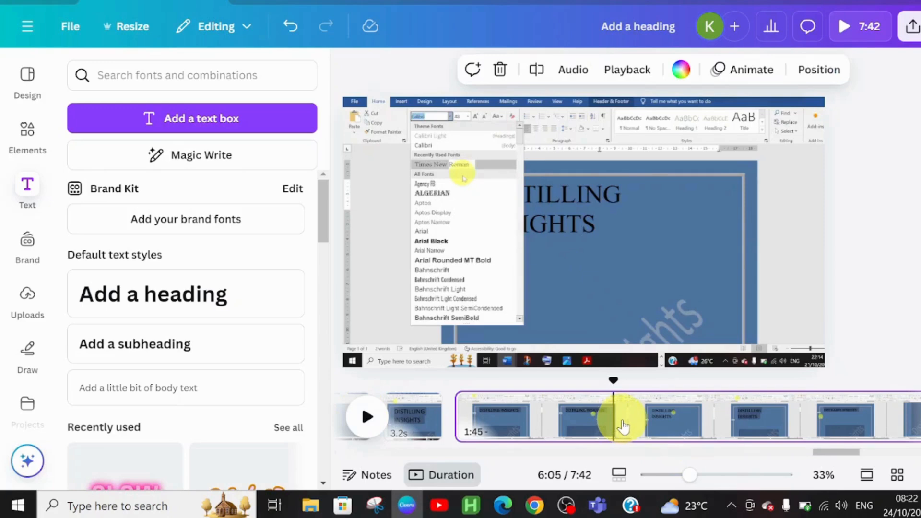
left_click(622, 426)
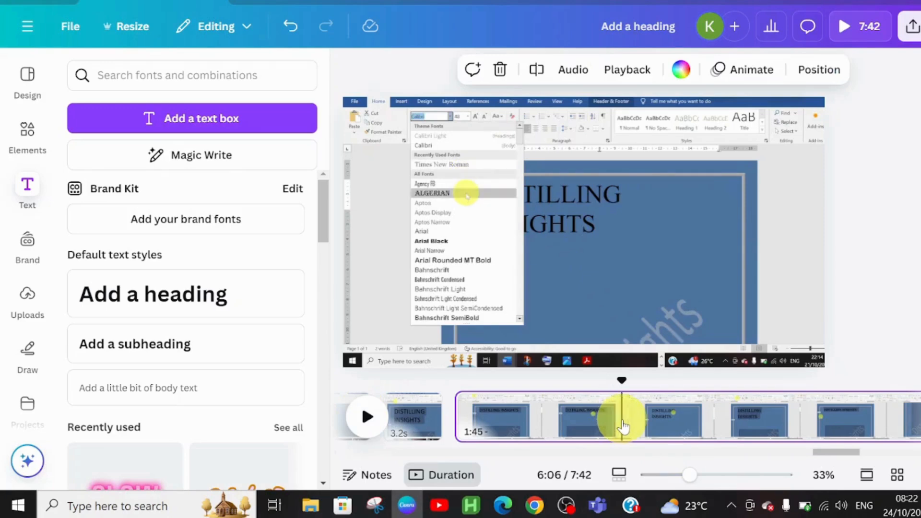
right_click(622, 426)
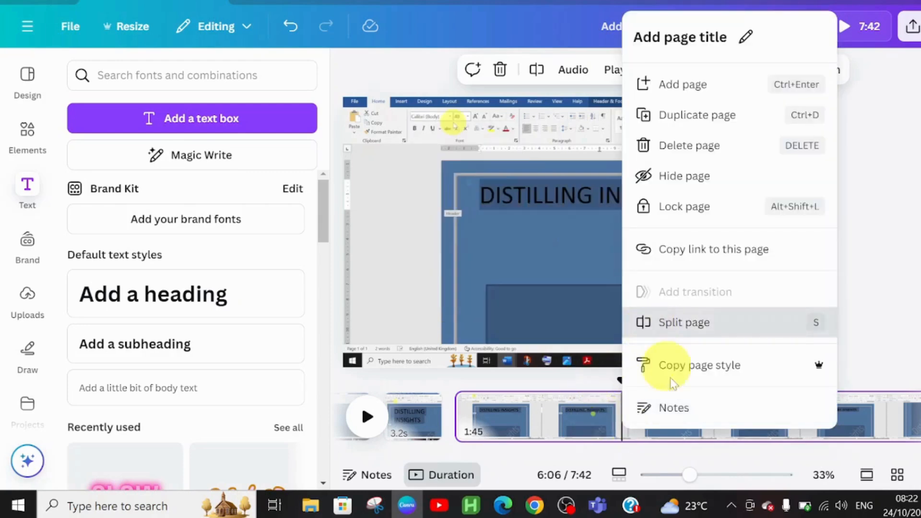
key("s")
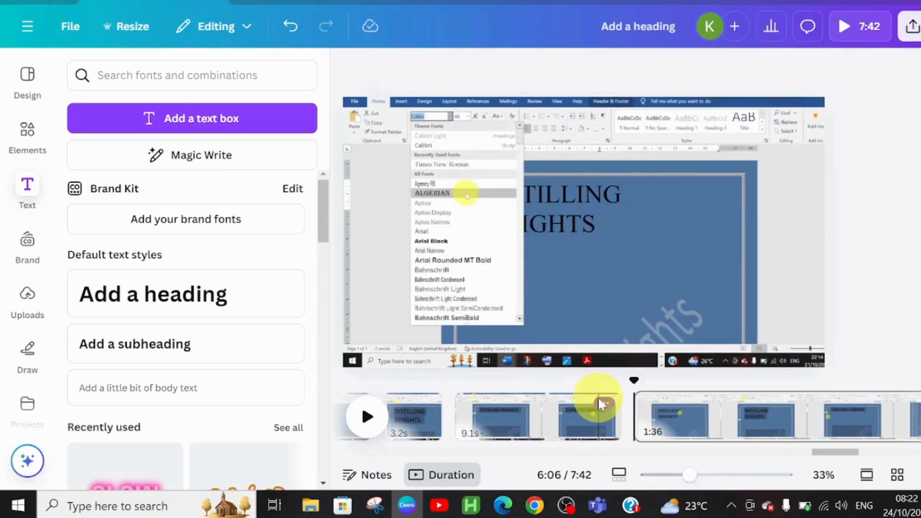
Delete the 9.1-second page between the 5:57 and 6:06 splits, and replay the join from 5:55
left_click(600, 403)
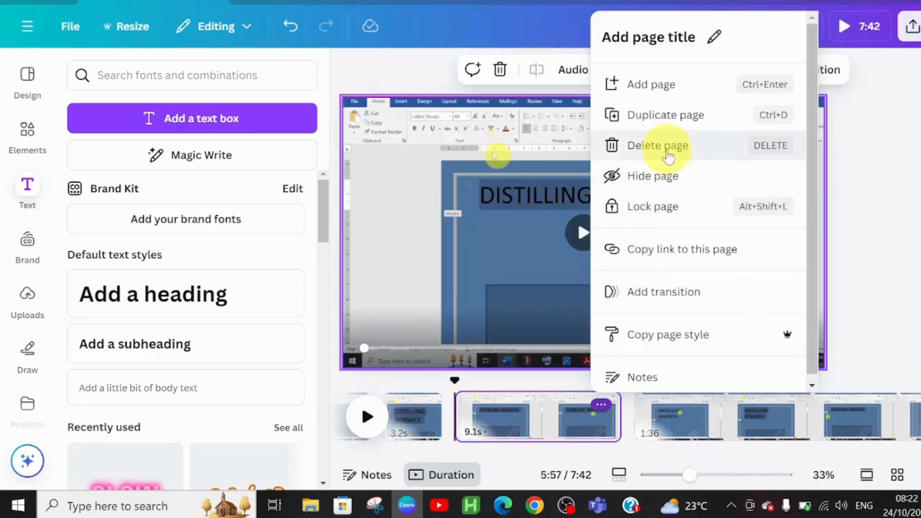
left_click(668, 153)
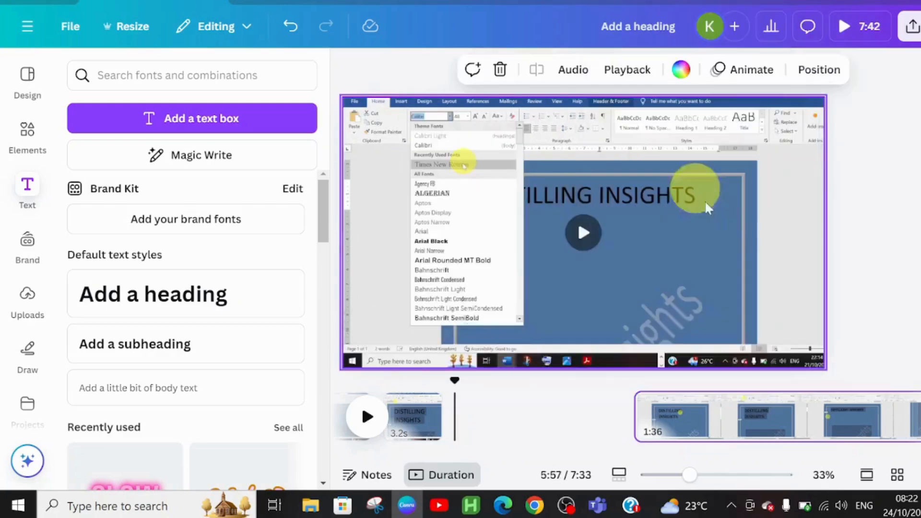
left_click(411, 422)
left_click(369, 417)
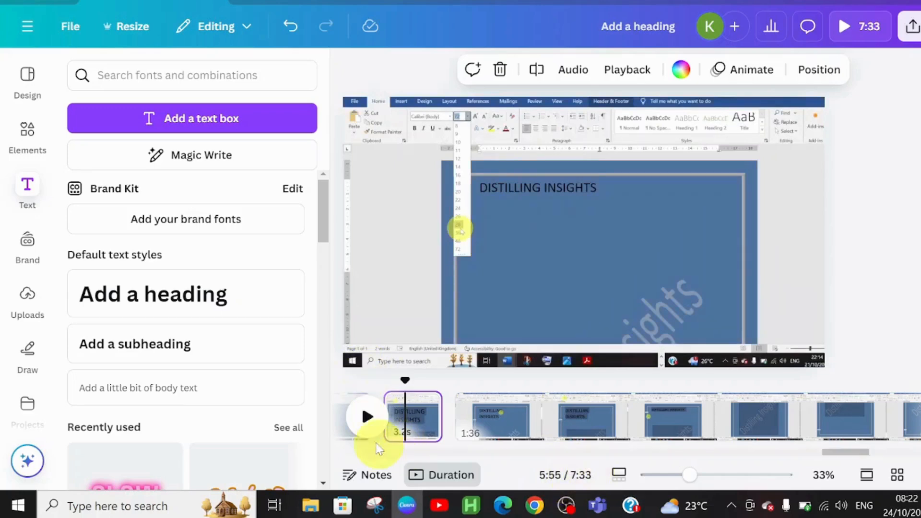
left_click(365, 418)
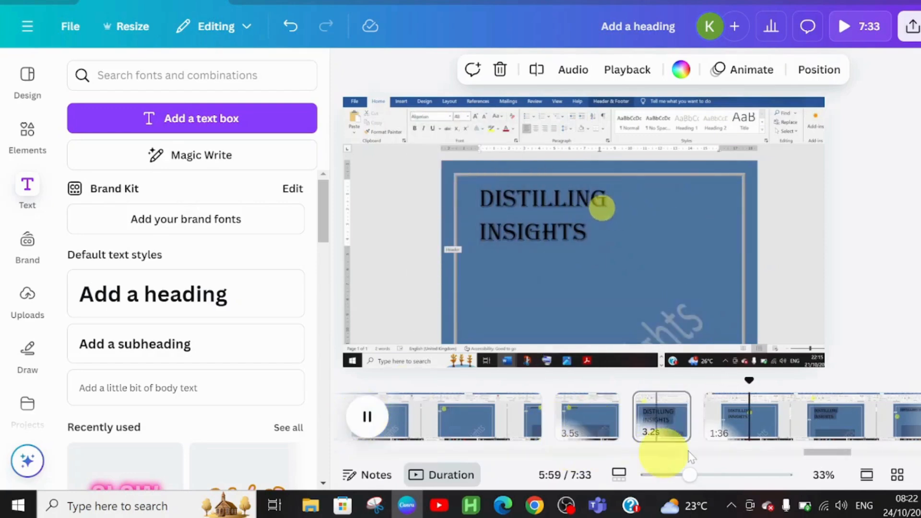
Play the remaining recording up to 7:06, following the playhead along the timeline, to check for further unwanted parts
left_click_drag(817, 453, 842, 457)
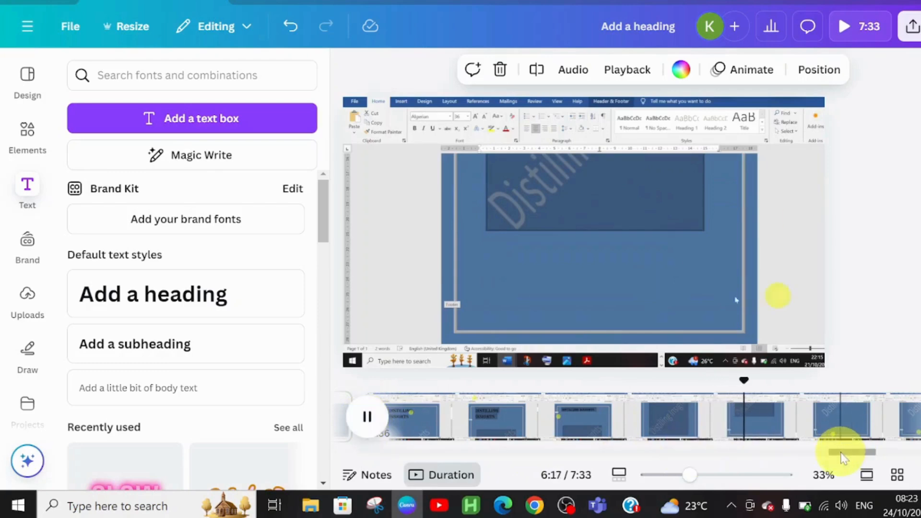
left_click_drag(844, 458, 861, 452)
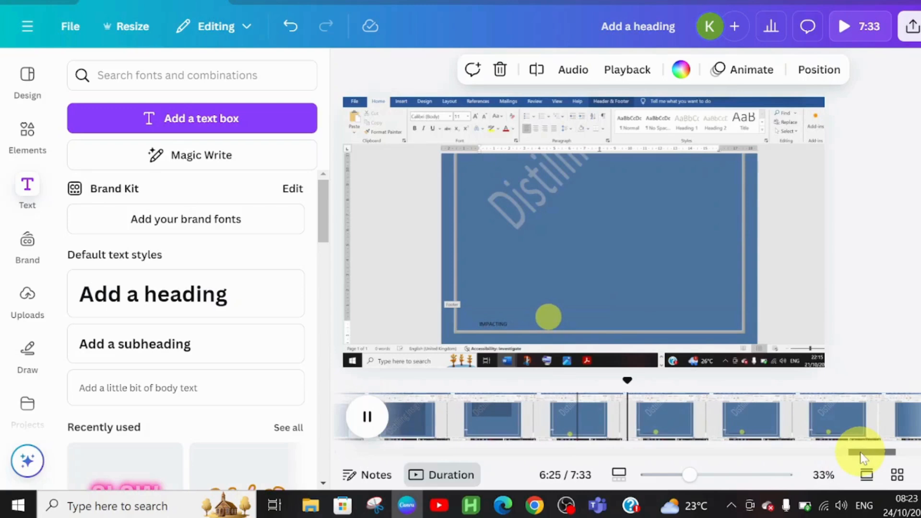
left_click_drag(861, 458, 878, 452)
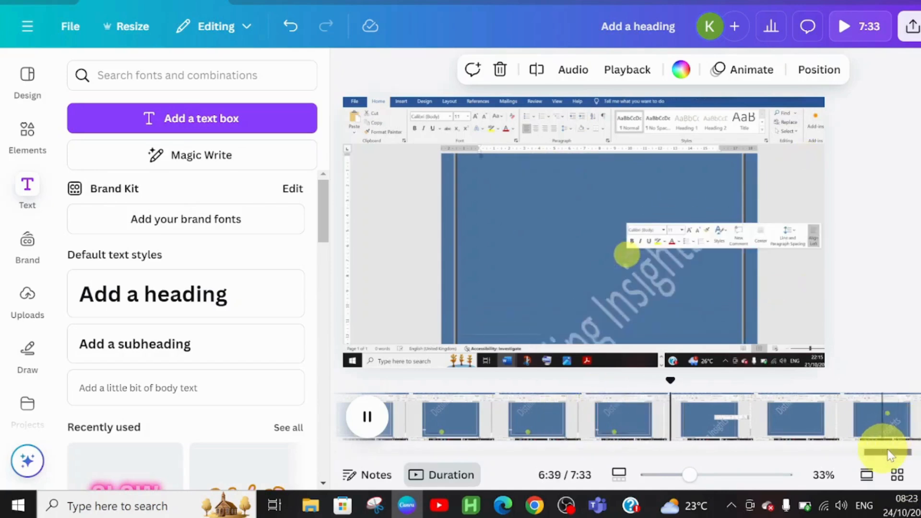
left_click_drag(890, 454, 902, 453)
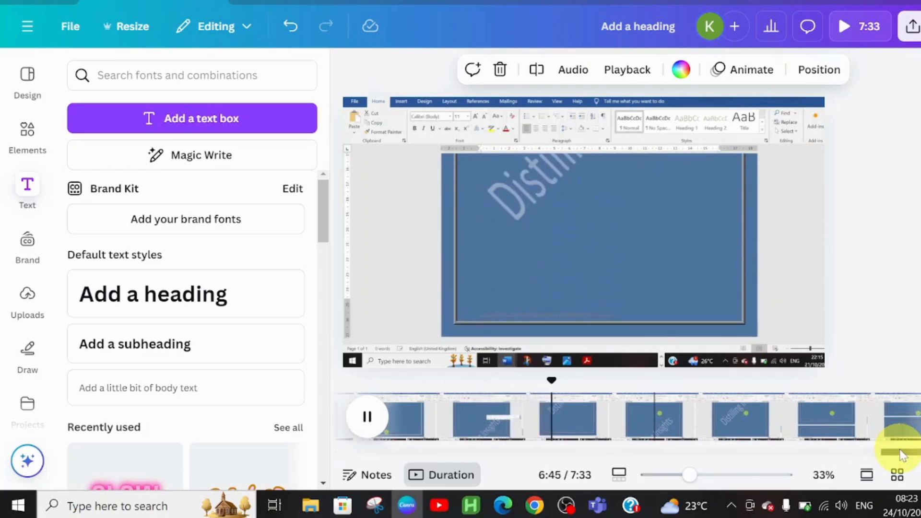
left_click_drag(902, 455, 911, 451)
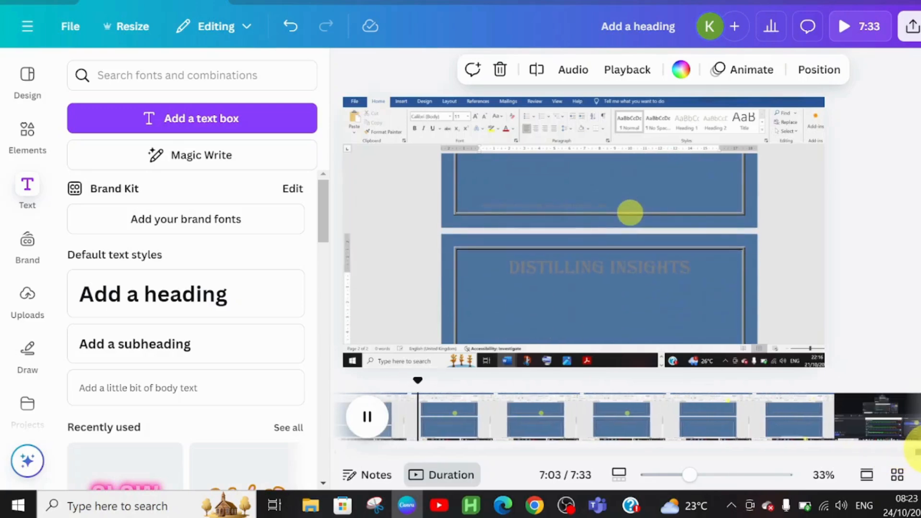
left_click(368, 422)
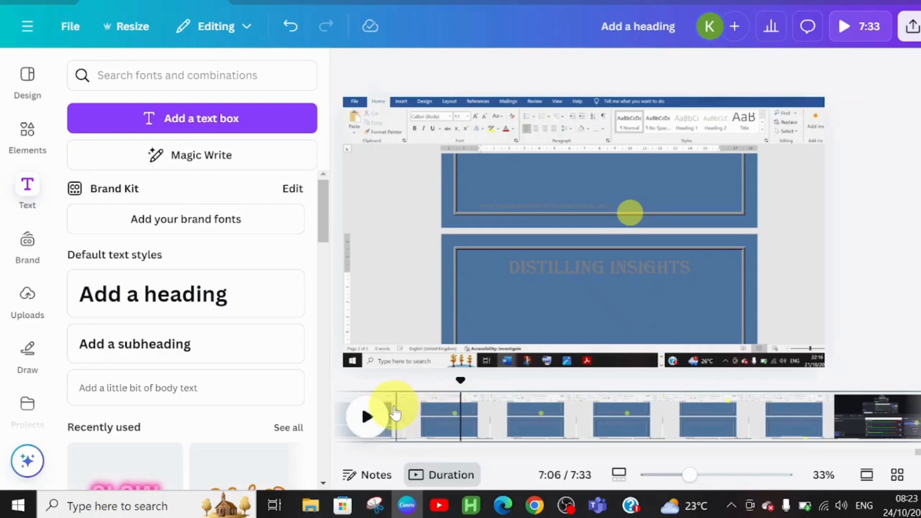
Replay the recording from 7:02 and split the page at 7:04, where the second blue page shows Distilling Insights
left_click(395, 412)
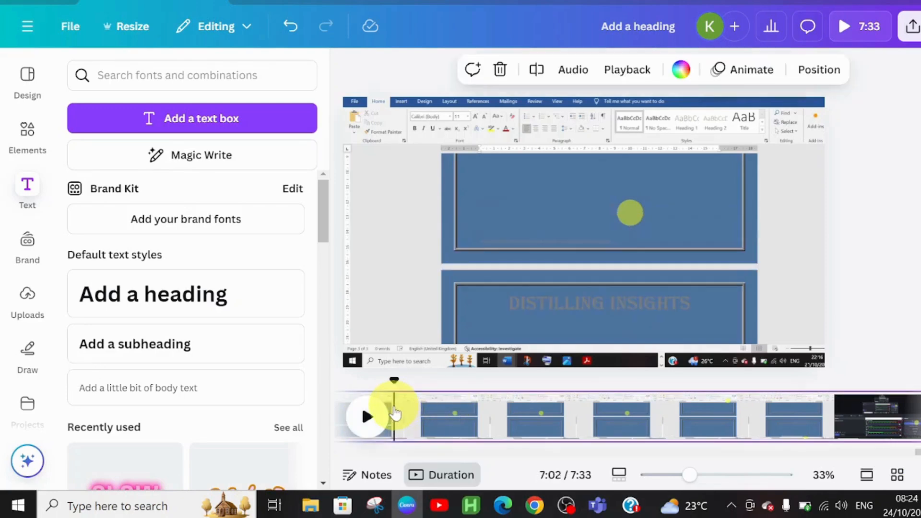
left_click(365, 417)
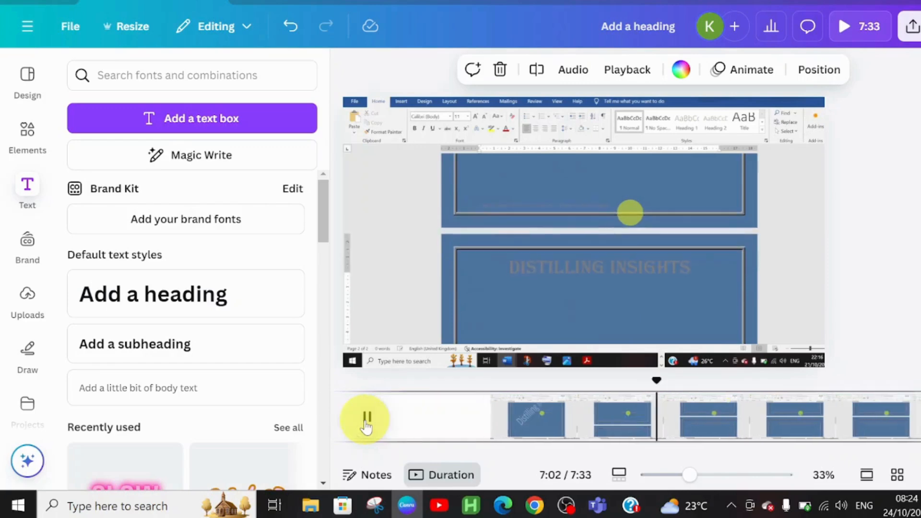
left_click(366, 417)
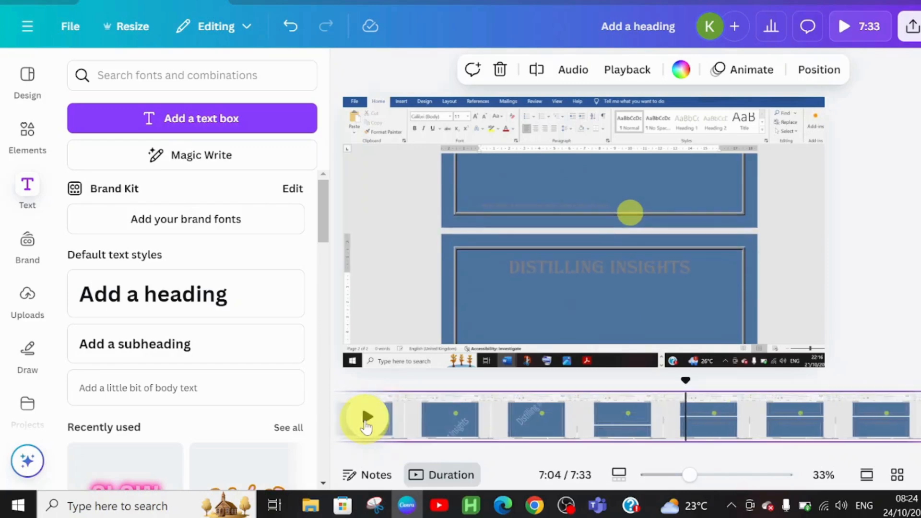
left_click(683, 427)
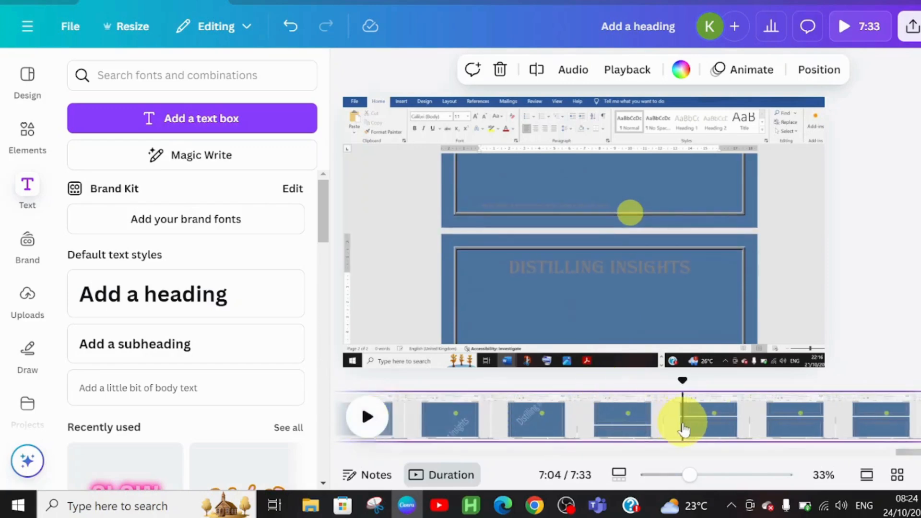
right_click(684, 430)
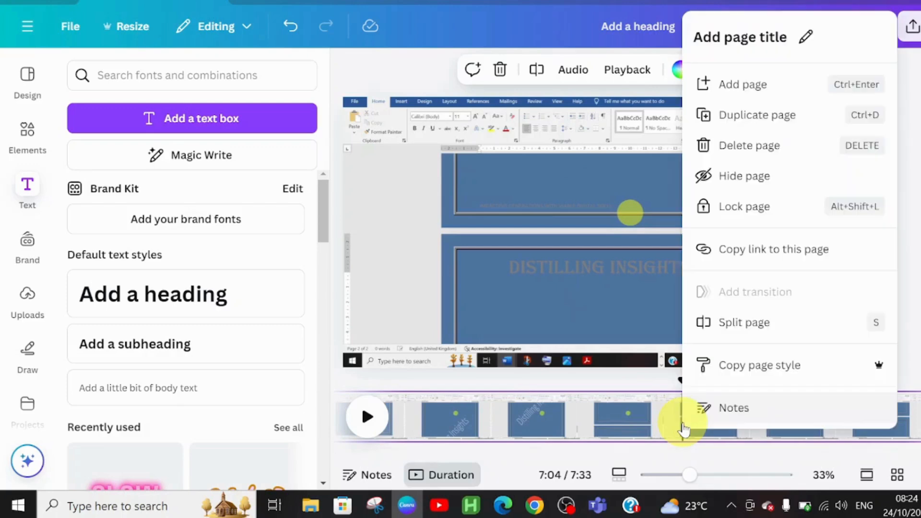
left_click(750, 324)
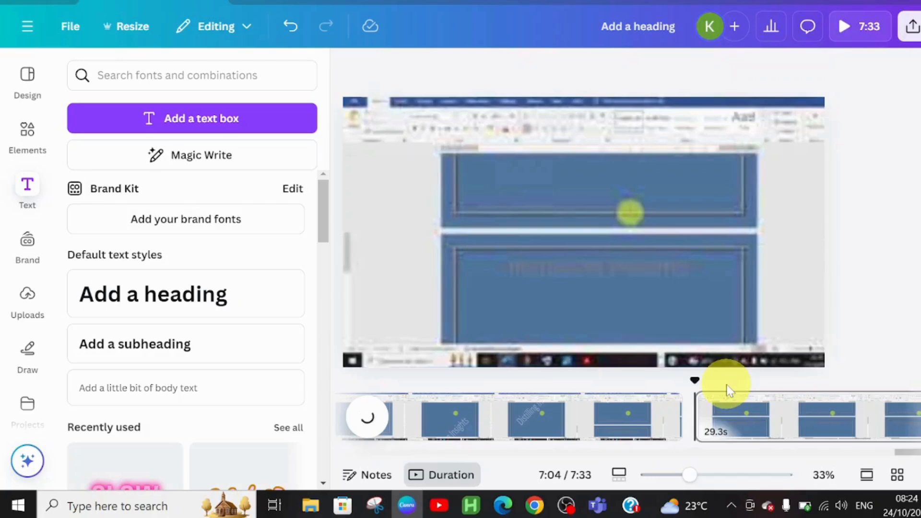
Play on from the 7:04 split, recheck from 7:18, and split the page at 7:21, where the recorded pointer reaches the taskbar
left_click(367, 416)
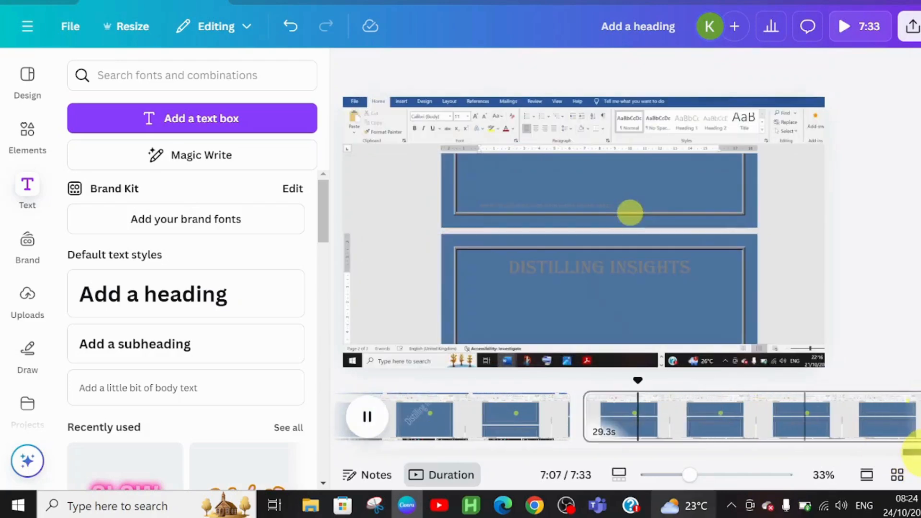
left_click(367, 419)
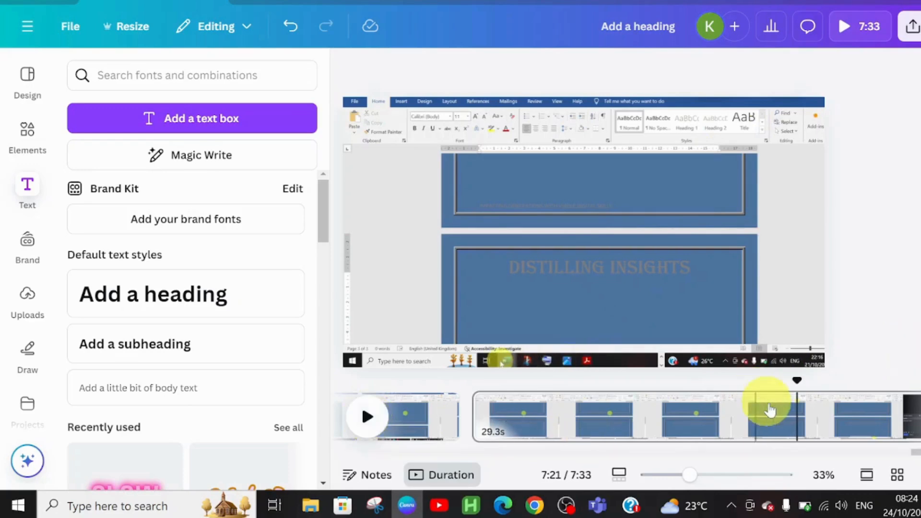
left_click(737, 418)
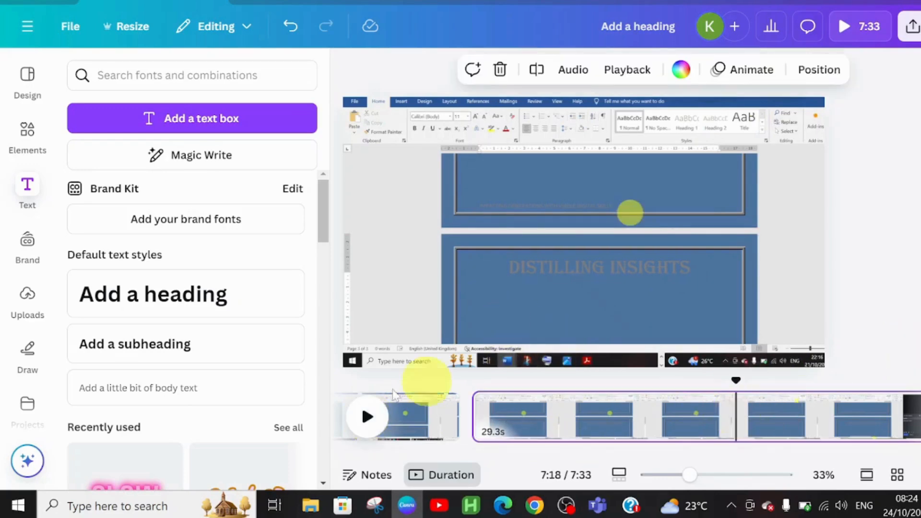
left_click(366, 416)
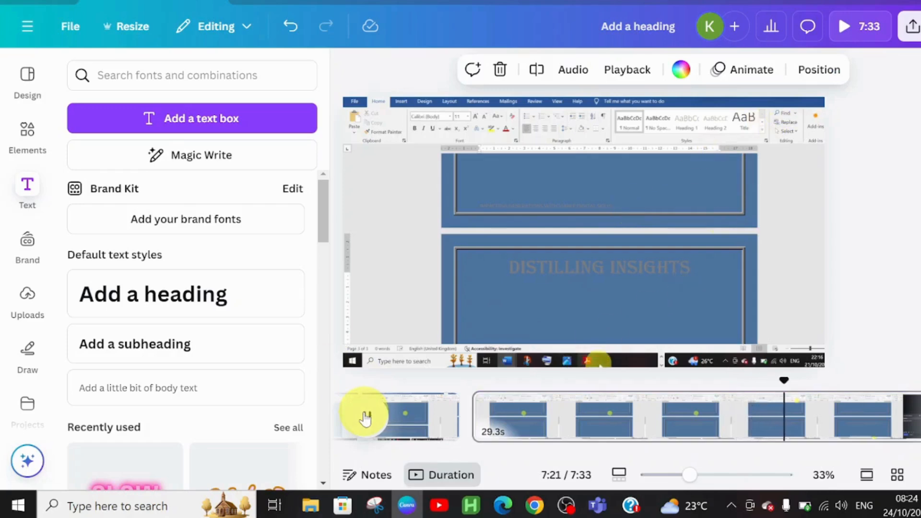
left_click(366, 418)
left_click(366, 417)
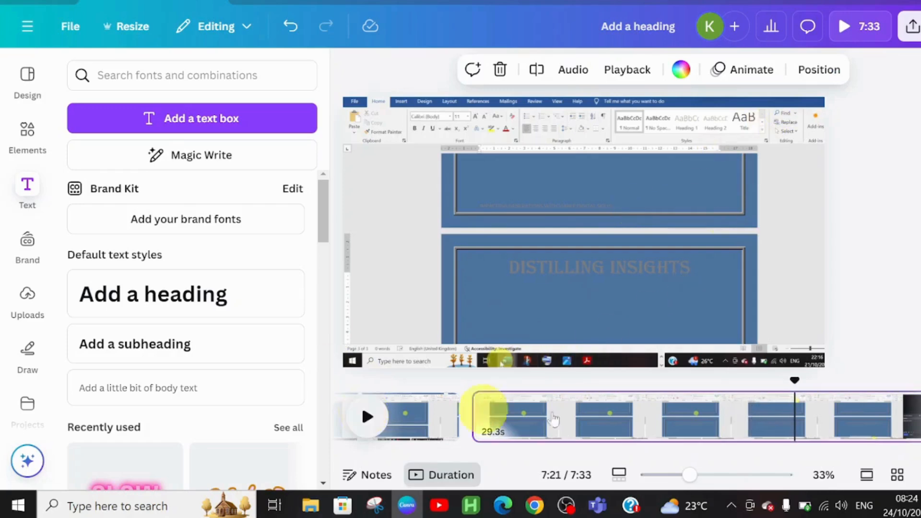
right_click(797, 435)
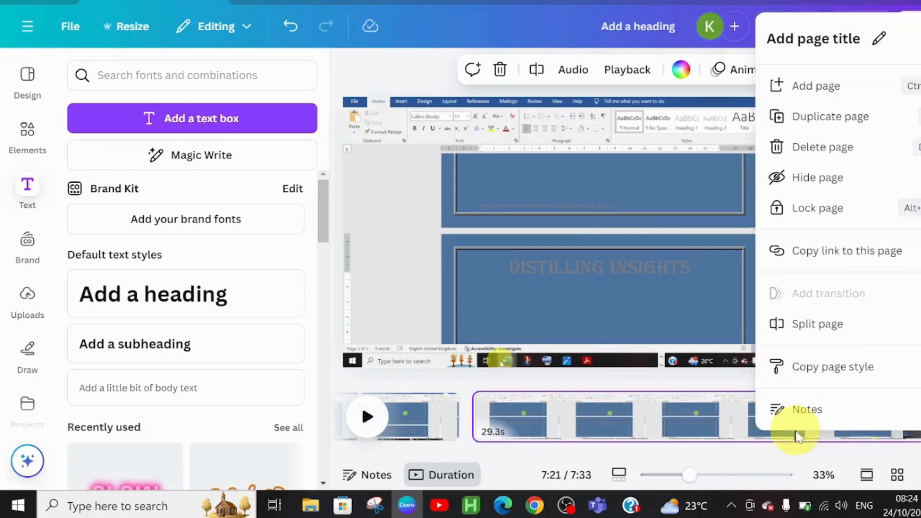
left_click(845, 336)
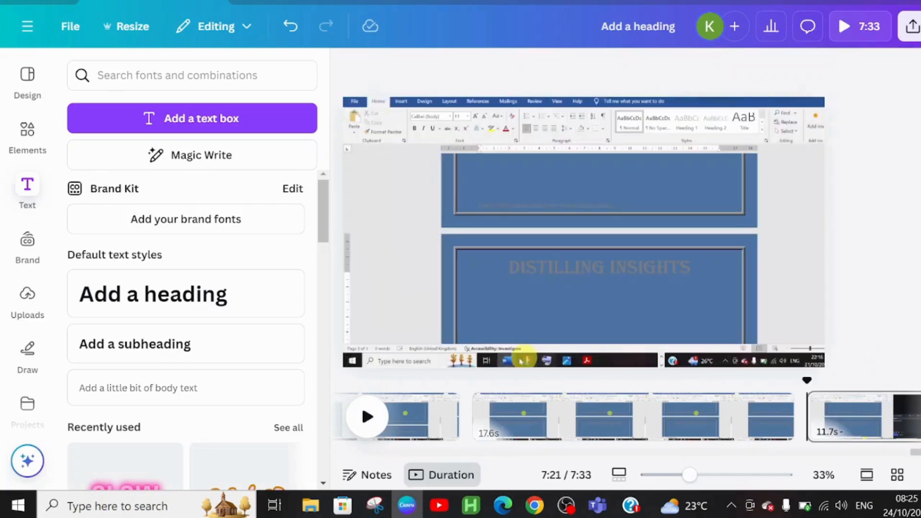
Delete the final 11.7-second page that shows the recording software being stopped
left_click(918, 417)
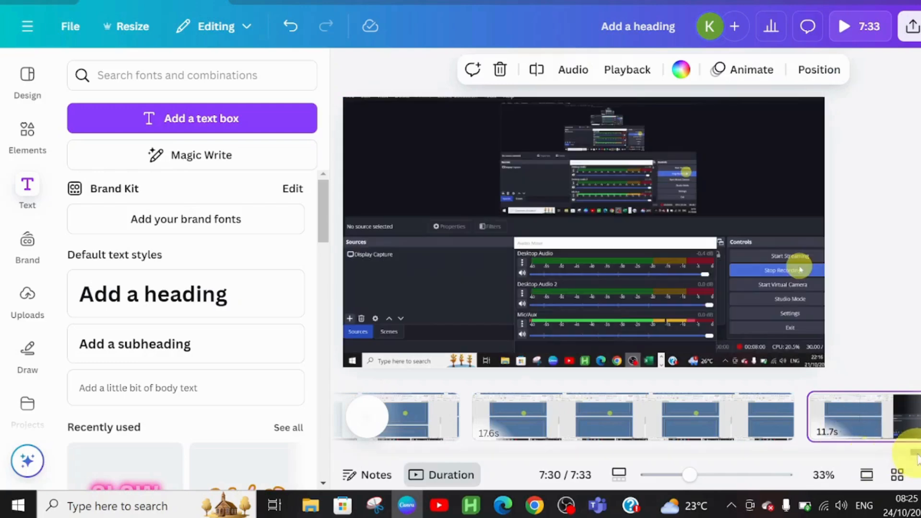
left_click_drag(918, 456, 920, 454)
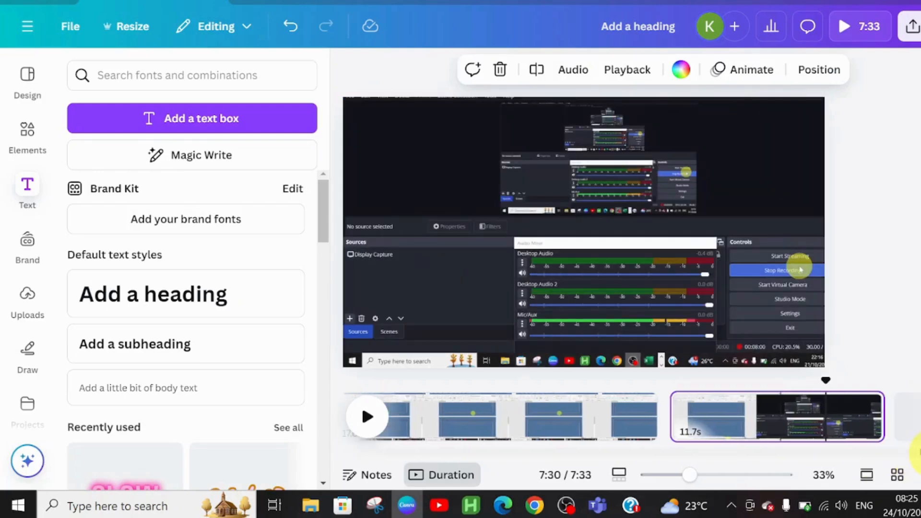
left_click(869, 408)
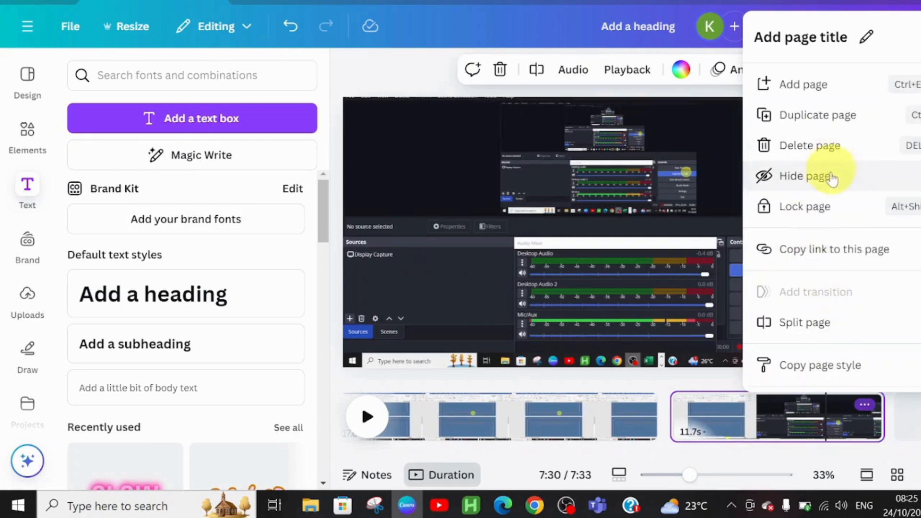
left_click(832, 146)
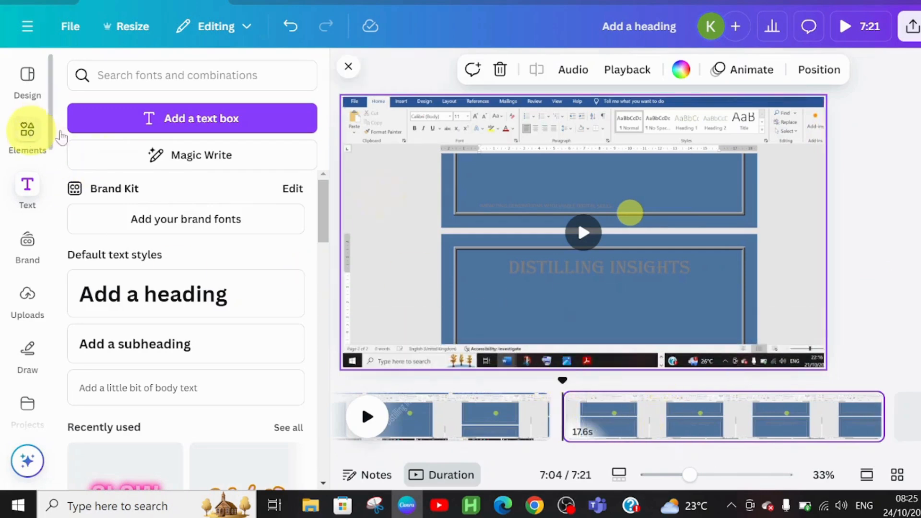
Replace the old element search with LIKE SHARE SUBSCRIBE and show all matching videos
left_click(28, 132)
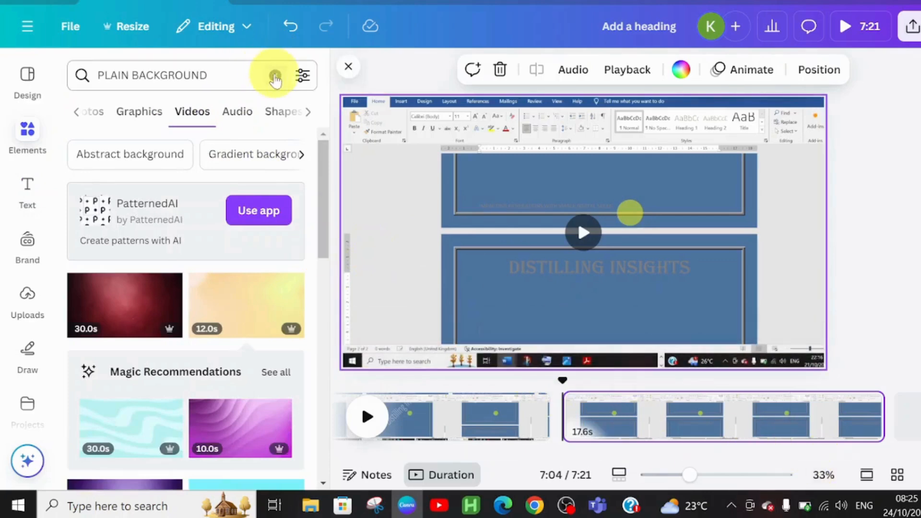
left_click(274, 76)
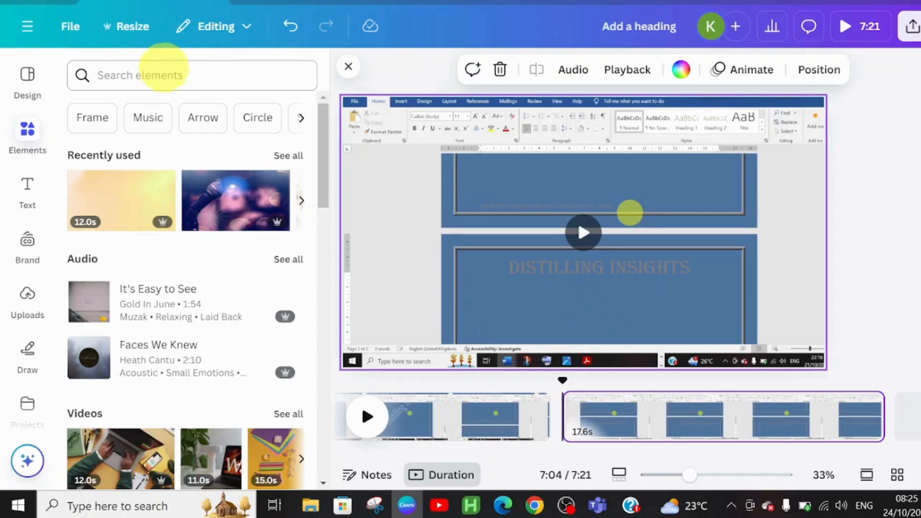
left_click(149, 77)
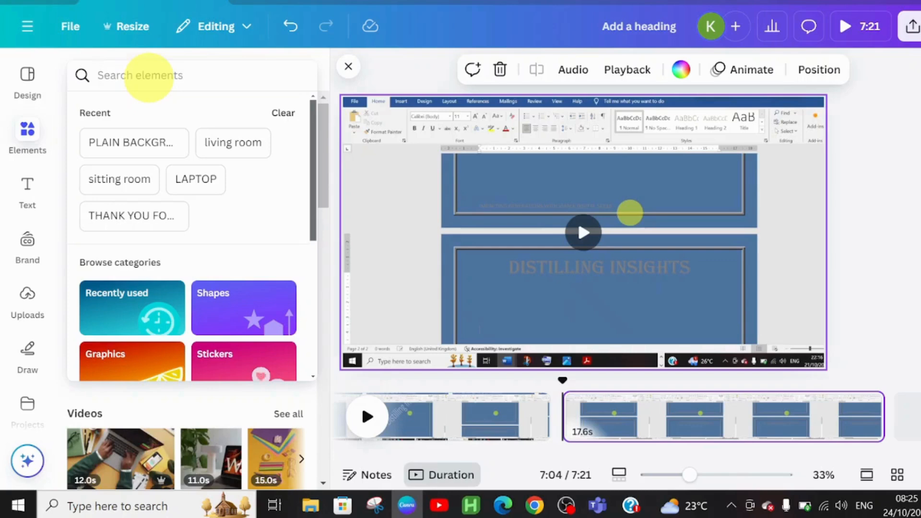
left_click(148, 75)
type("s")
key("BackSpace")
type("LIKE")
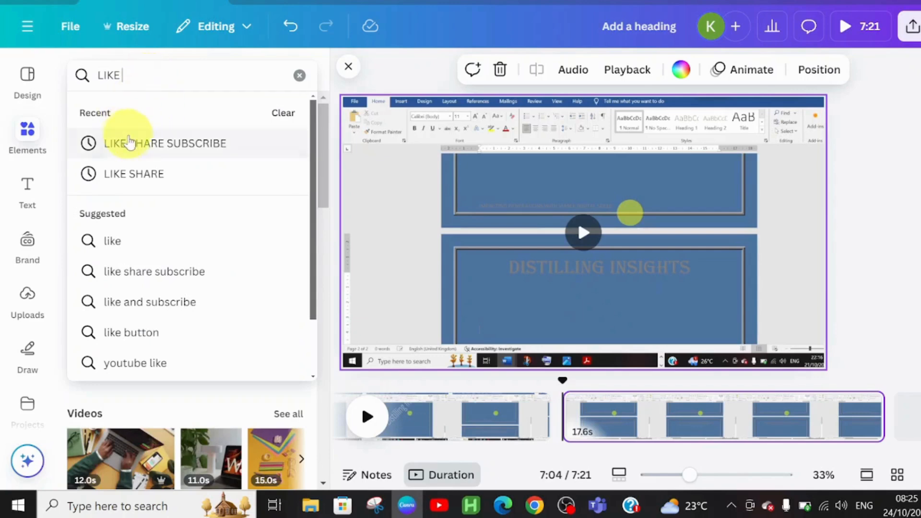
left_click(141, 144)
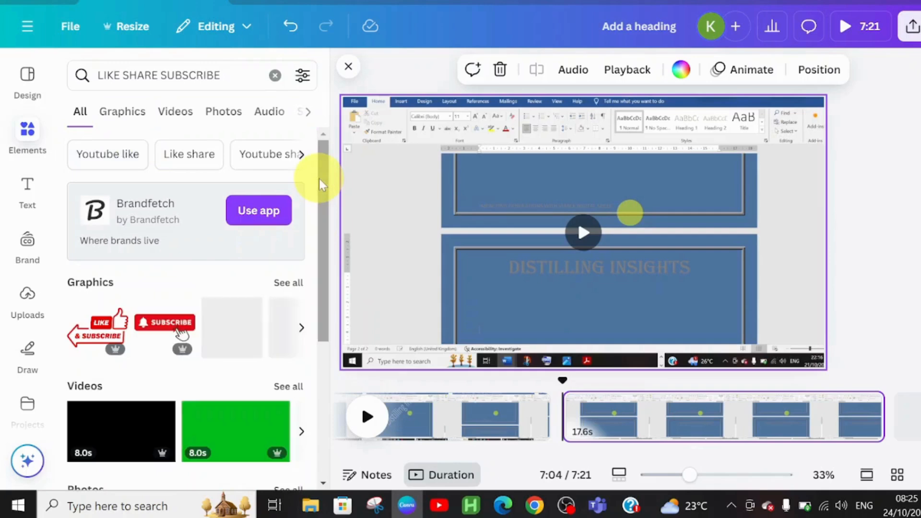
left_click_drag(321, 185, 329, 278)
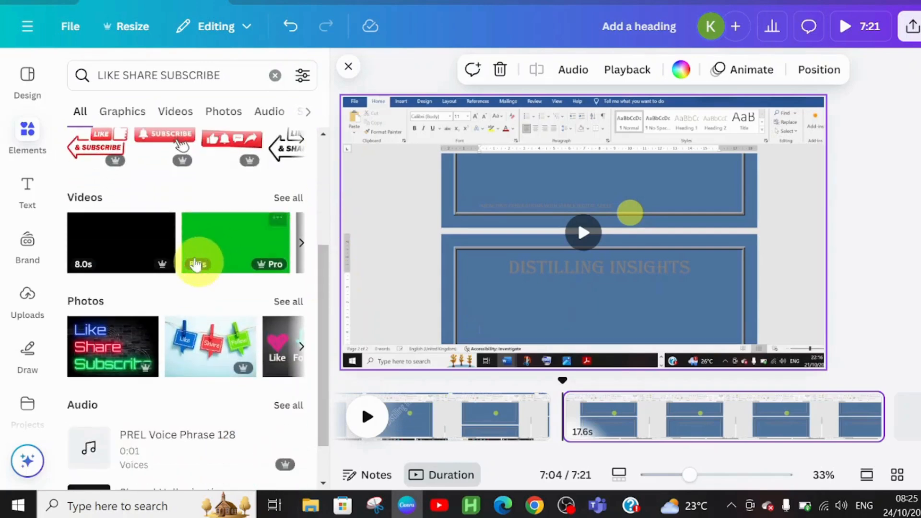
left_click(288, 198)
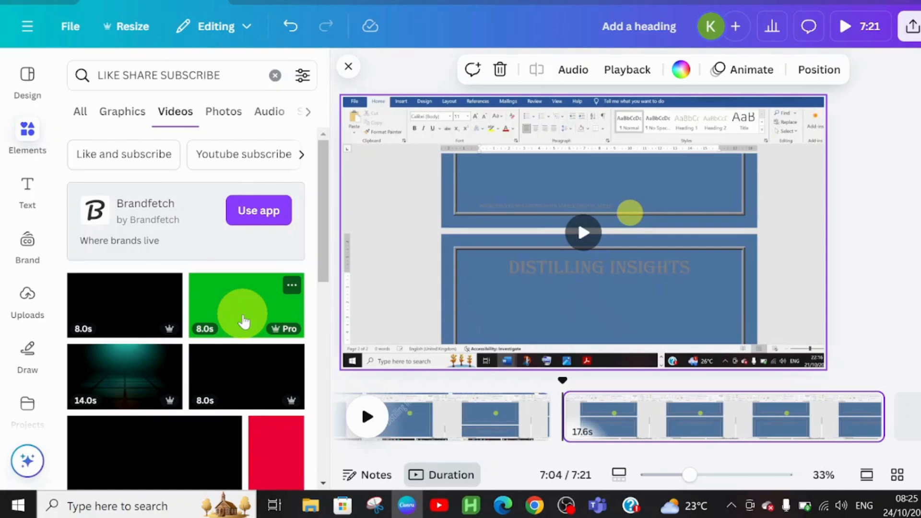
Add the 8-second green-screen subscribe video to the last page and enlarge it to cover the whole page
left_click(244, 321)
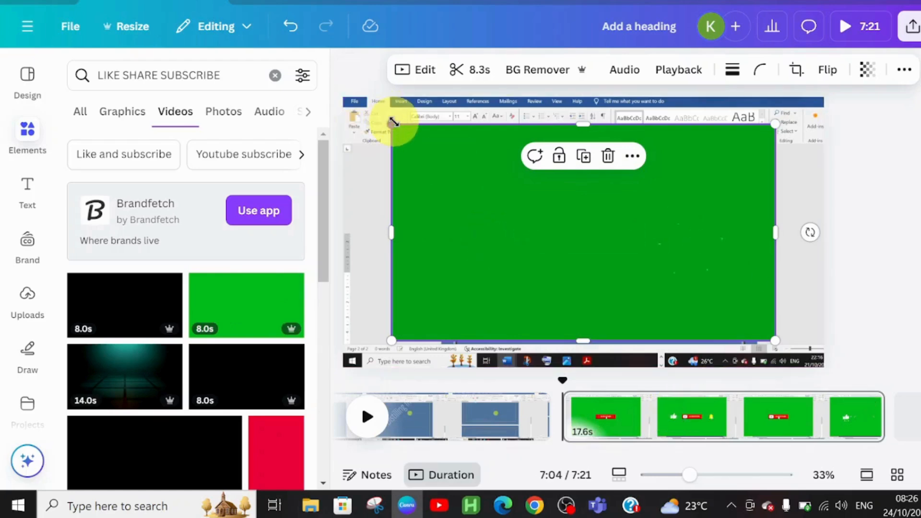
left_click_drag(391, 124, 337, 105)
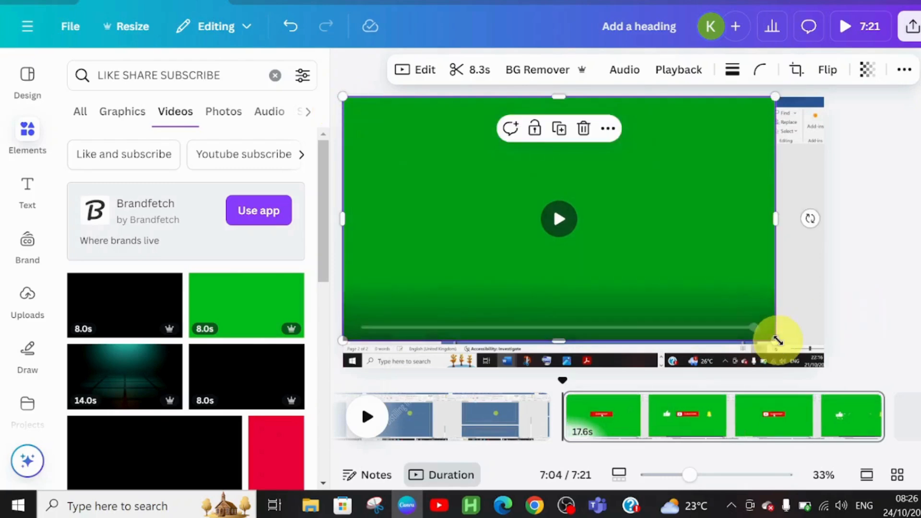
left_click_drag(791, 346, 840, 345)
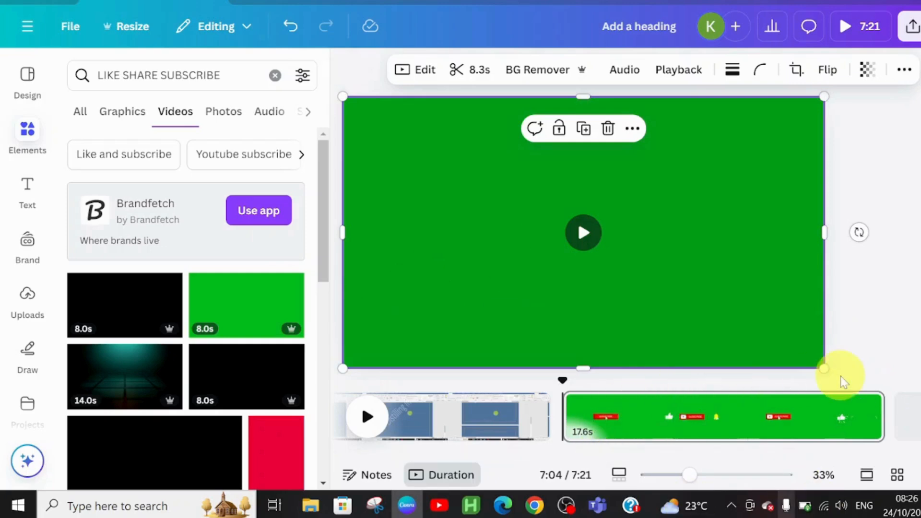
Search the elements for THANK YOU and show all matching graphics
left_click(275, 75)
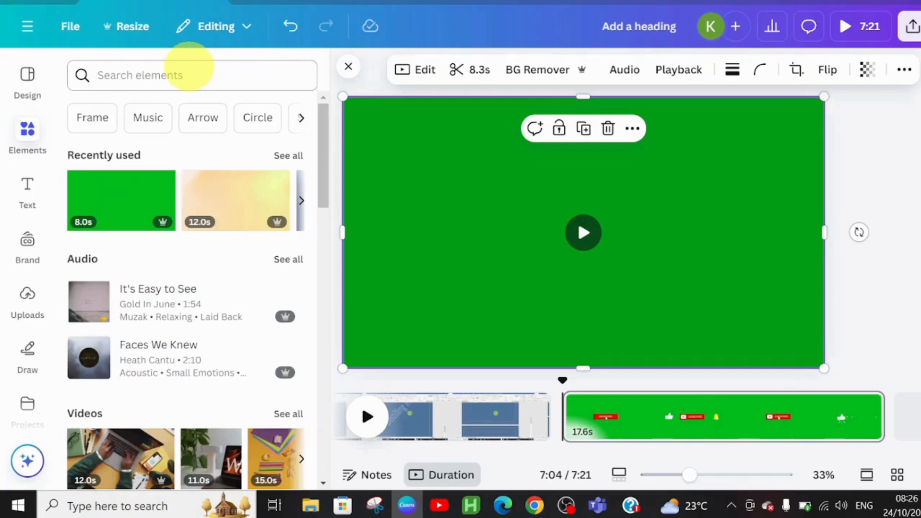
left_click(188, 66)
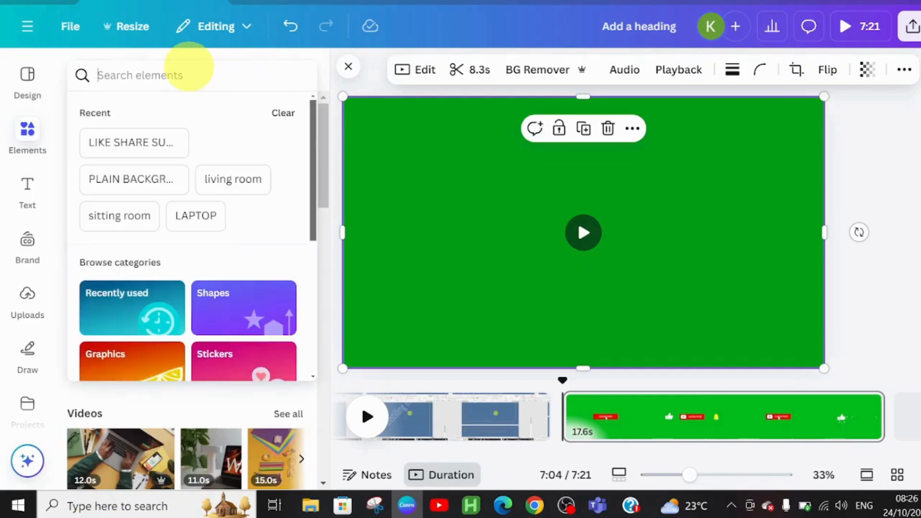
type("THANK YOU")
key("Return")
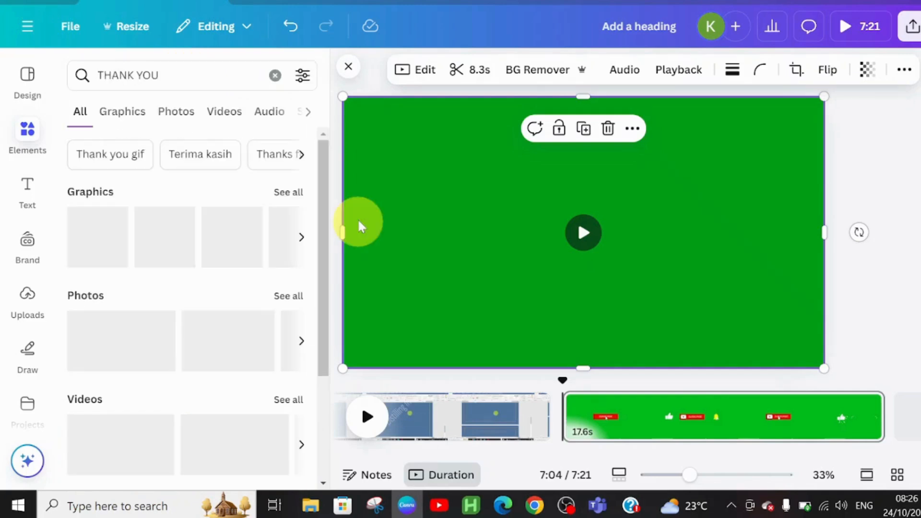
left_click(289, 193)
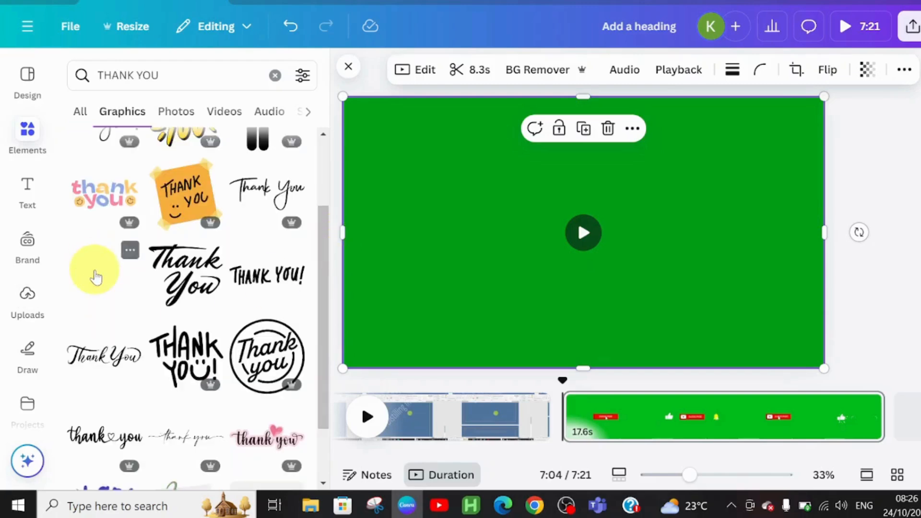
Add the red animated THANKYOU graphic, move it to the page's lower-left corner and shrink it to less than half the page width
left_click(96, 277)
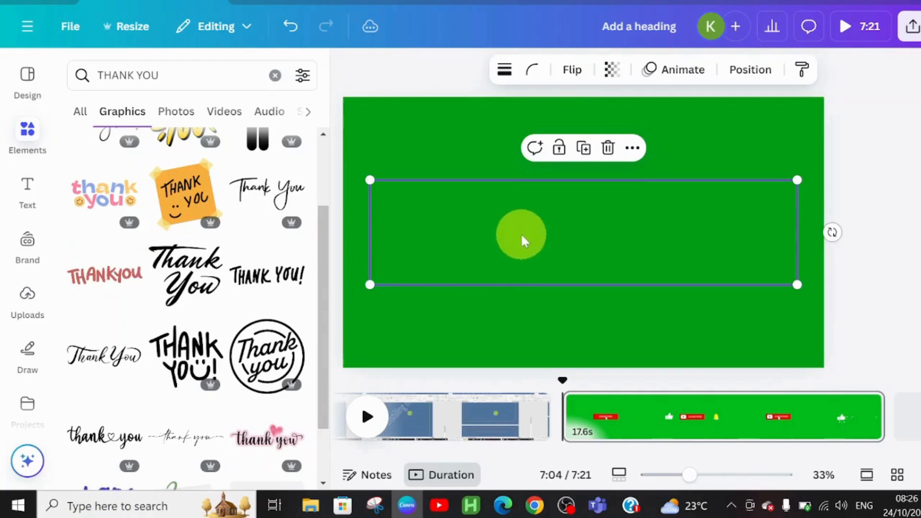
mouse_move(518, 233)
left_mouse_down()
mouse_move(494, 326)
mouse_move(491, 315)
left_mouse_up()
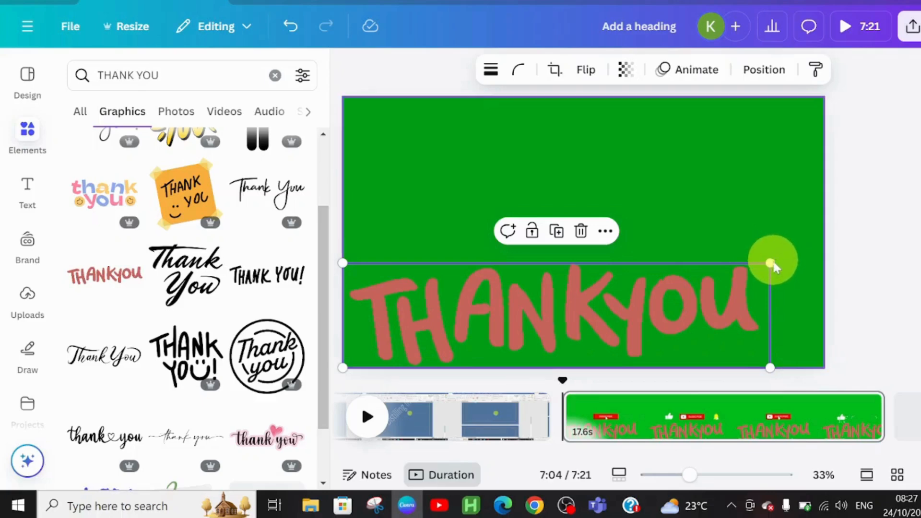
left_click_drag(766, 264, 537, 323)
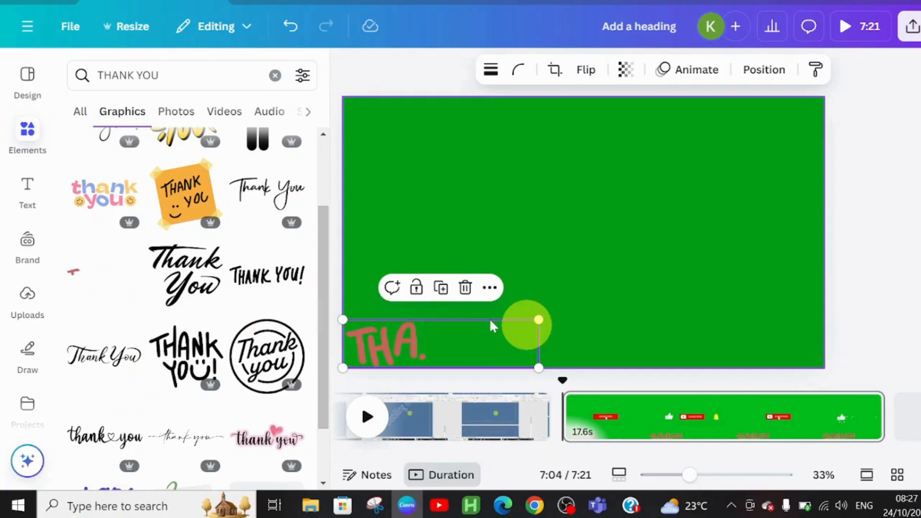
Find the neon SHARE sign among the SHARE graphics, add it, and place it small in the page's lower-right corner
left_click(276, 76)
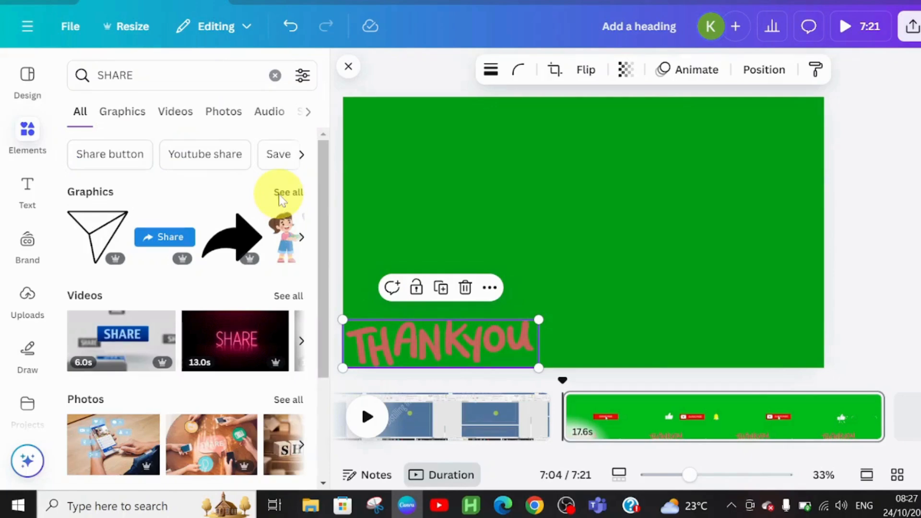
left_click(286, 193)
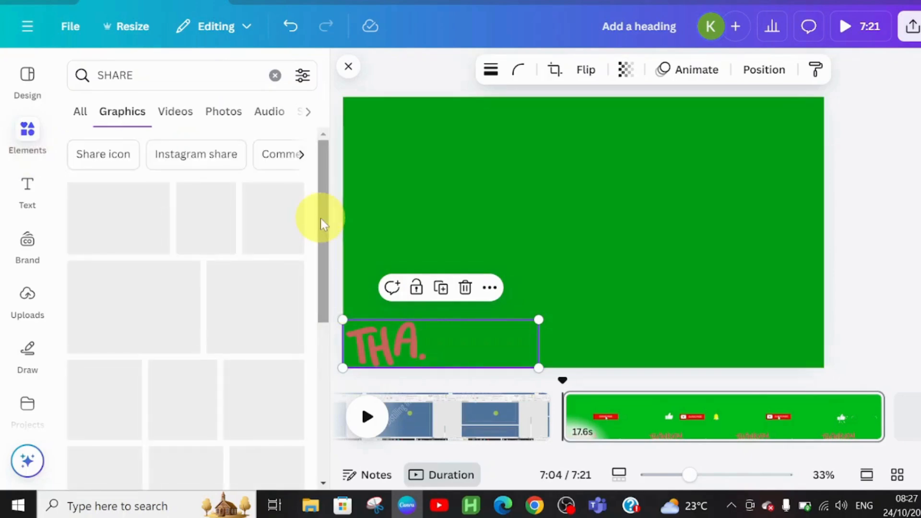
left_click_drag(321, 219, 325, 370)
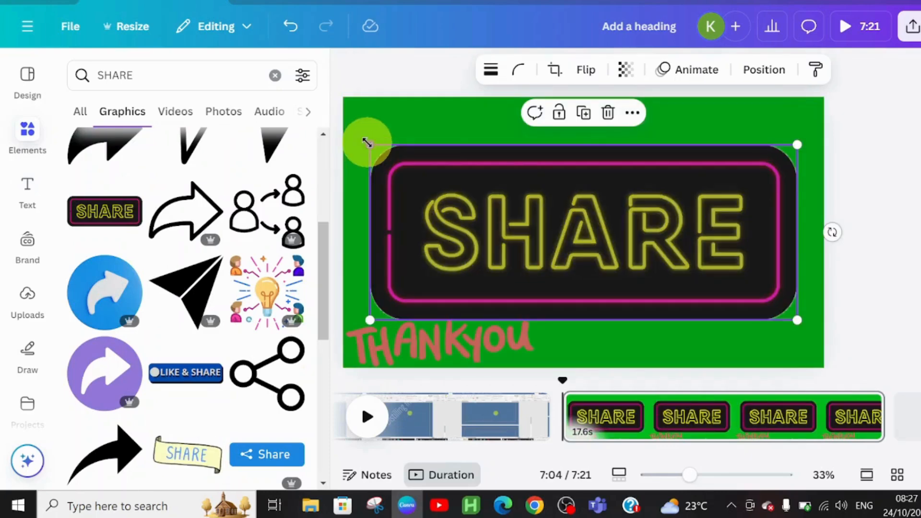
left_click_drag(366, 141, 679, 282)
left_click_drag(757, 286, 801, 339)
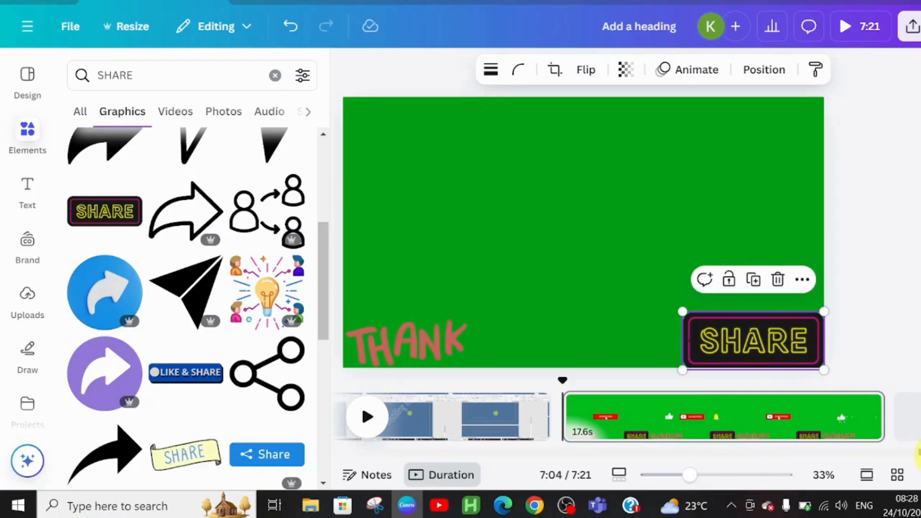
Return to the first page of the timeline and examine the transitions offered between the first and second pages
left_click(458, 476)
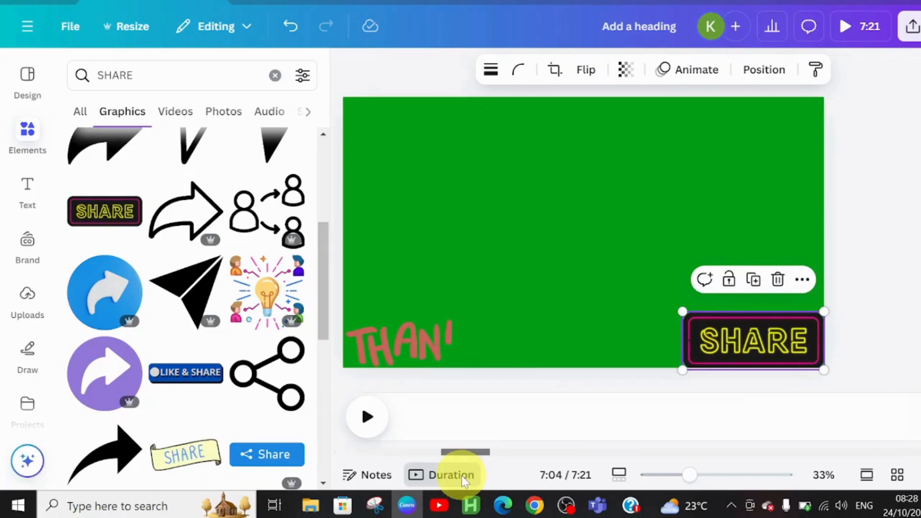
left_click(461, 476)
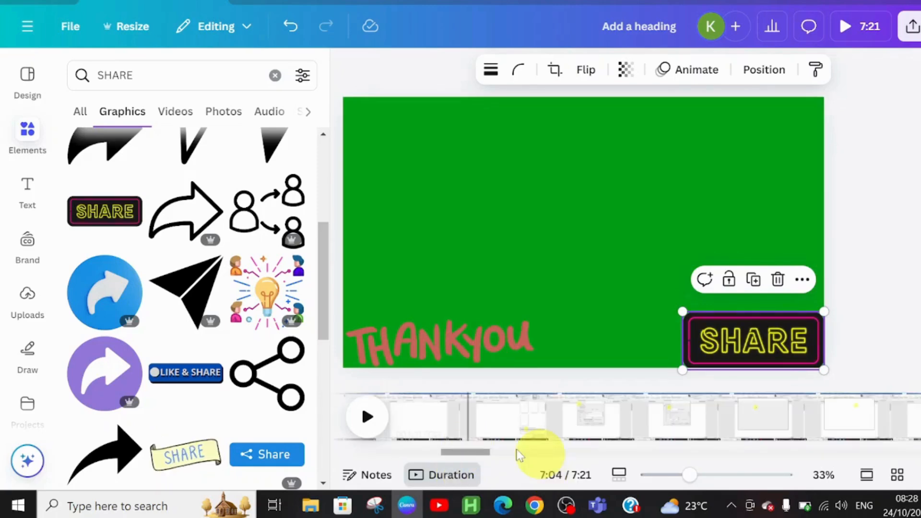
left_click_drag(465, 452, 351, 454)
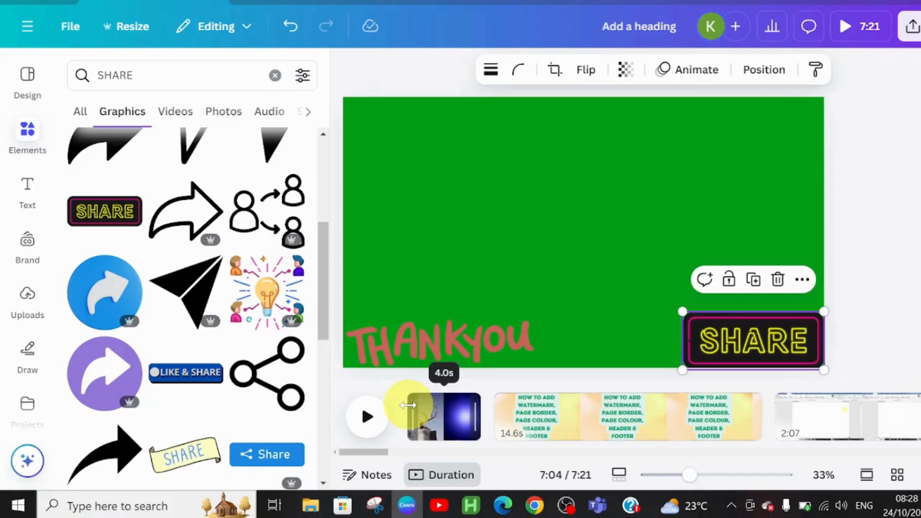
left_click(363, 431)
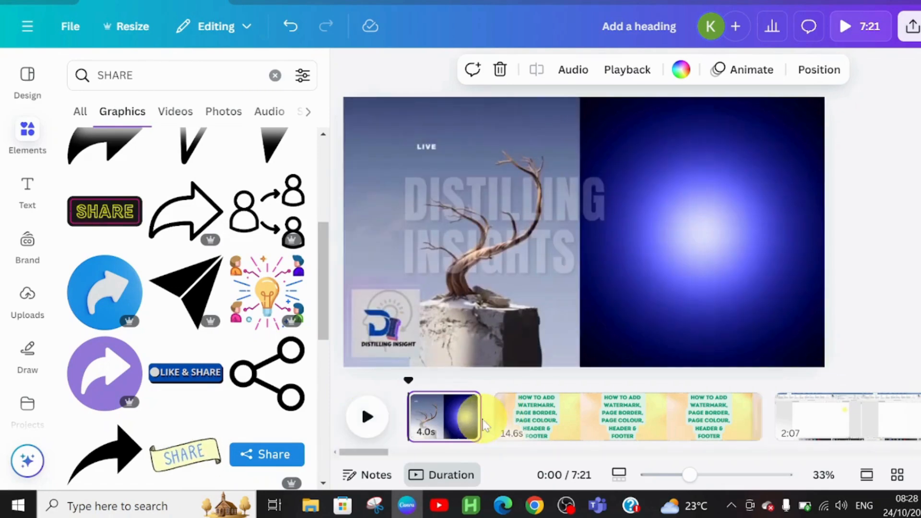
mouse_move(496, 437)
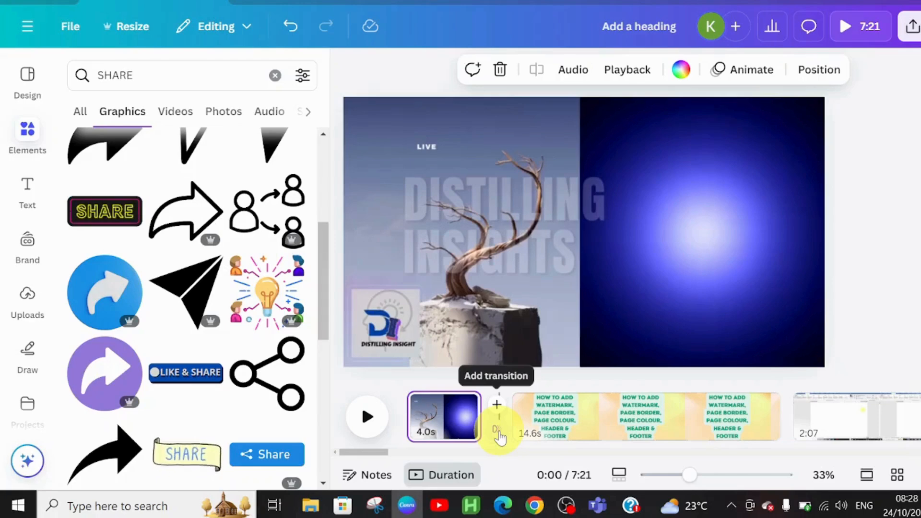
left_click(499, 434)
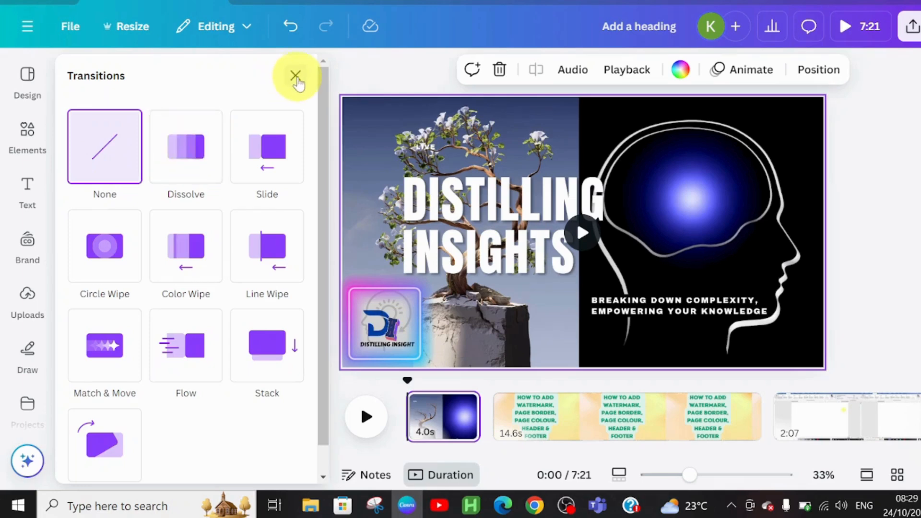
left_click(296, 77)
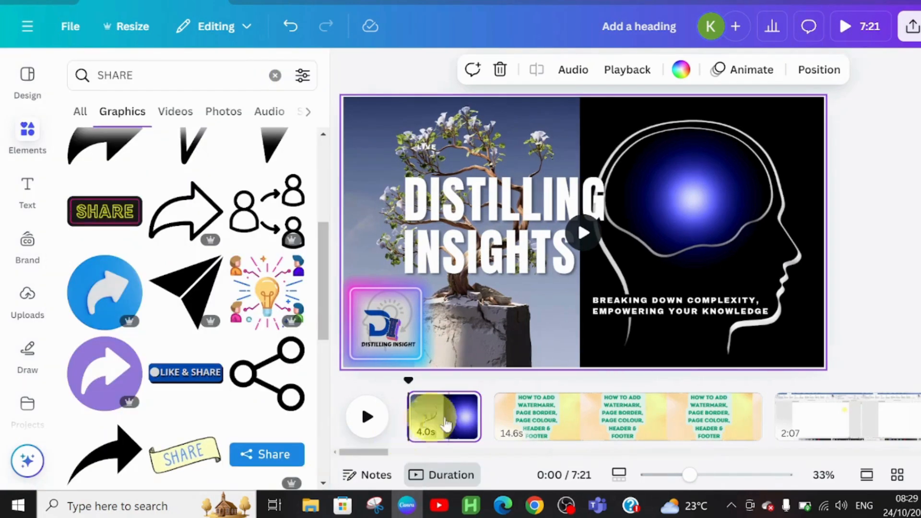
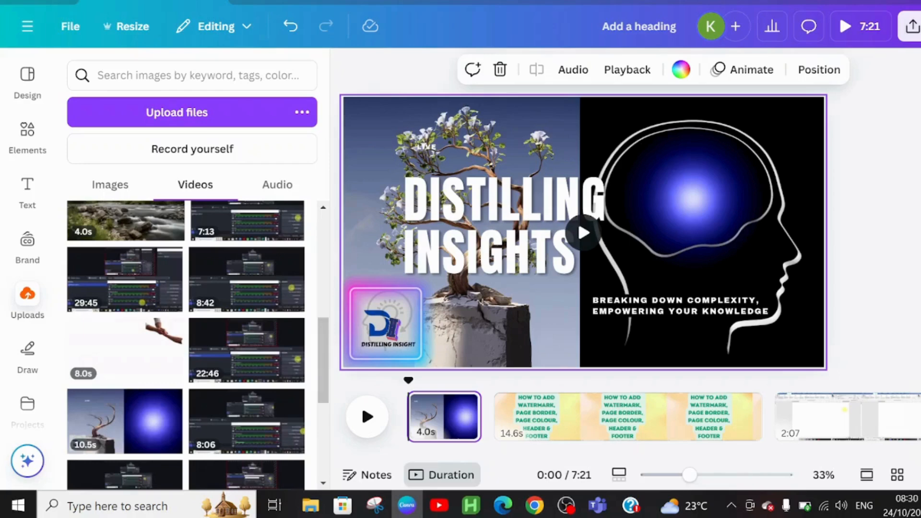
Show the uploaded audio files and look through the list for music that could be used
left_click(274, 195)
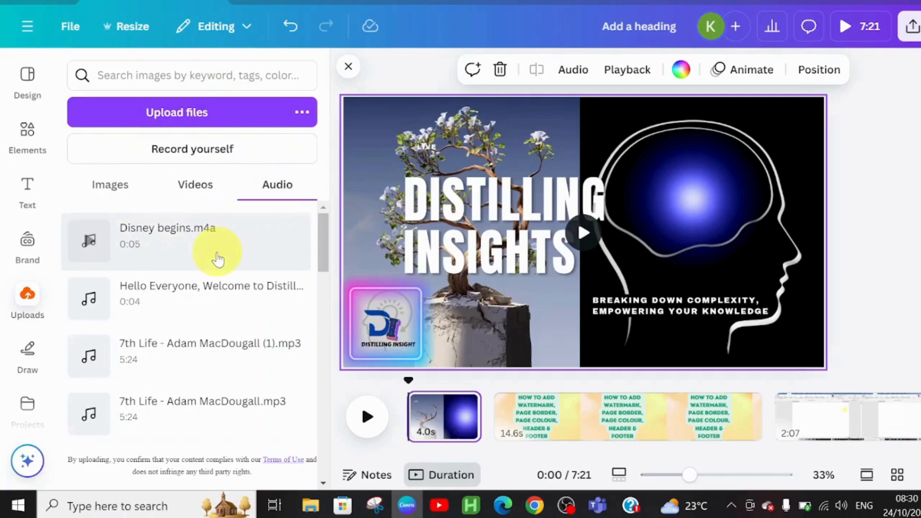
left_click_drag(321, 232, 330, 404)
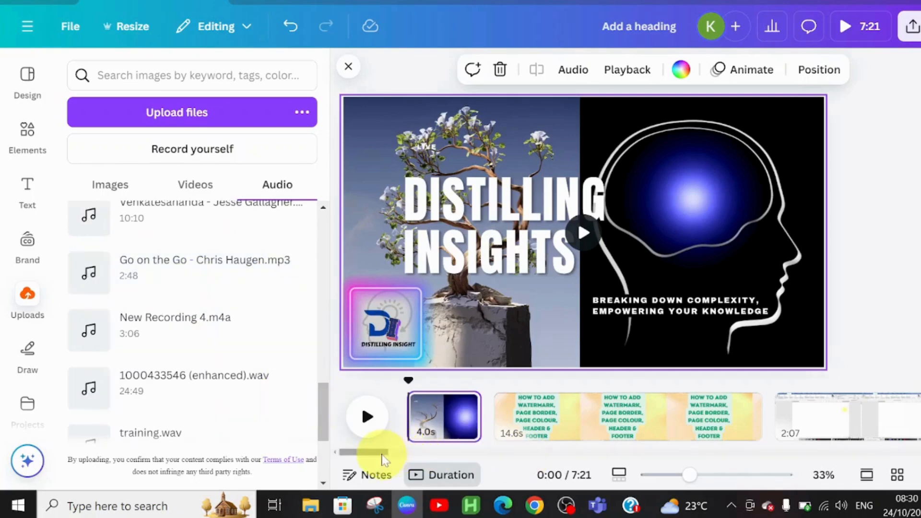
scroll(406, 459, "right", 1)
left_click_drag(407, 454, 348, 469)
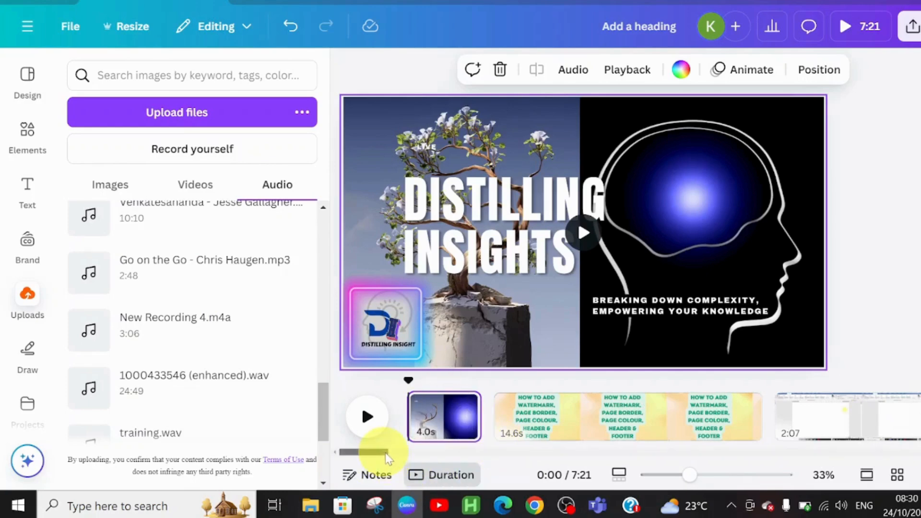
Go to the start of the second page with the HOW TO ADD WATERMARK title
left_click_drag(384, 453, 390, 459)
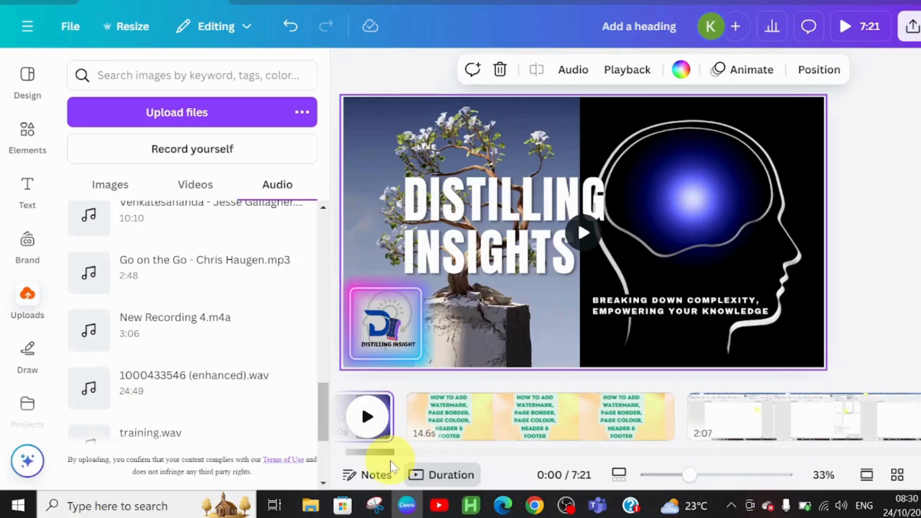
left_click_drag(412, 406, 409, 408)
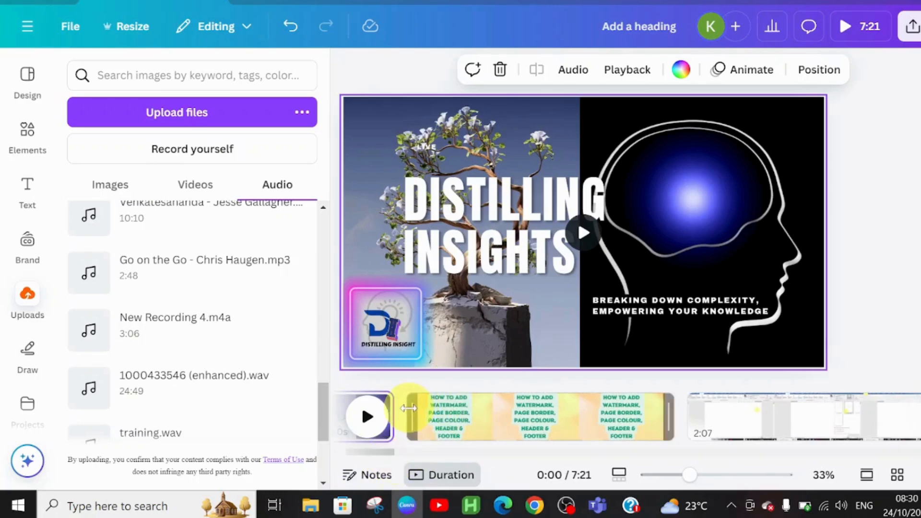
left_click(409, 409)
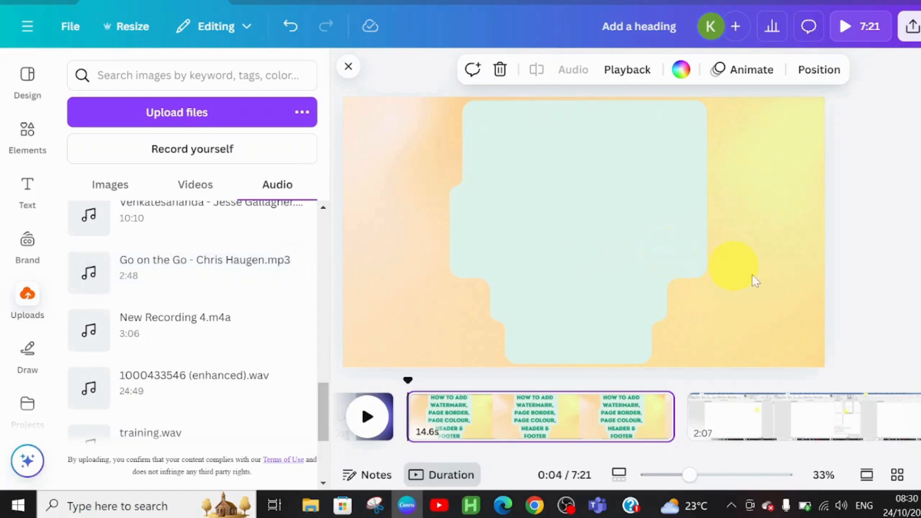
left_click(920, 299)
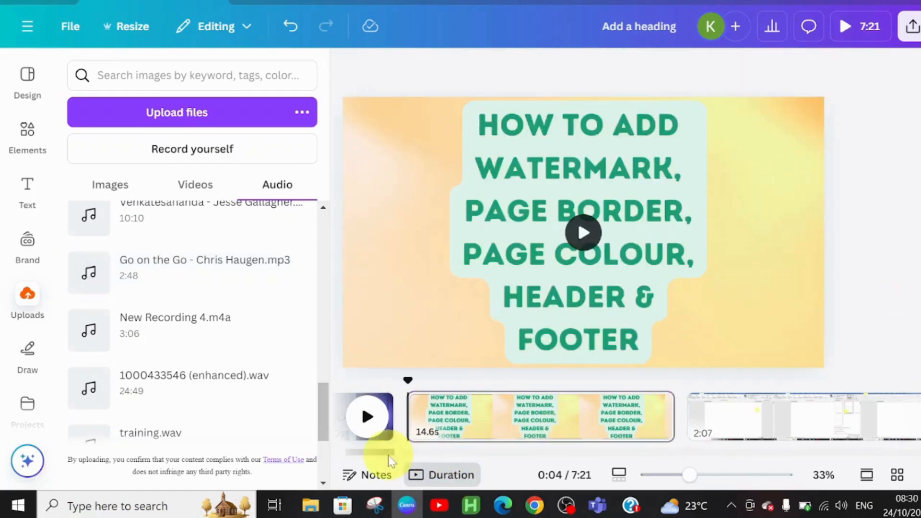
left_click_drag(389, 453, 790, 496)
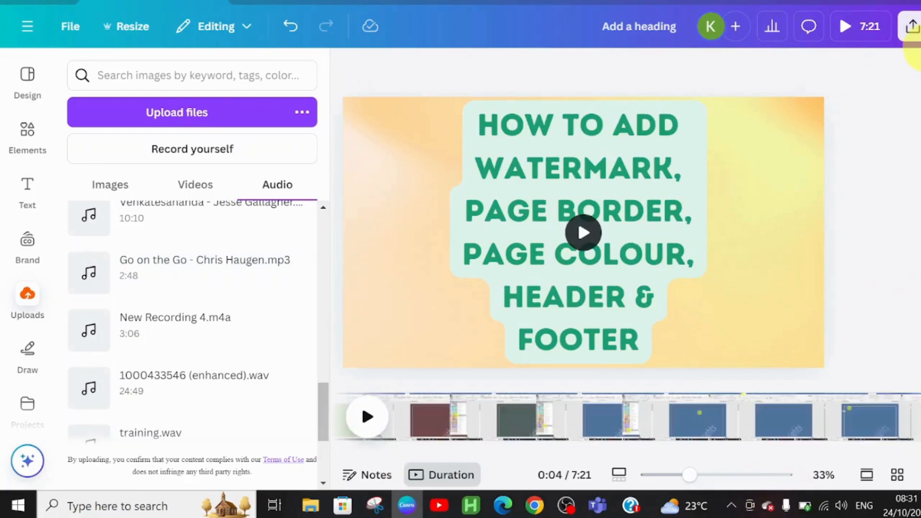
left_click(912, 26)
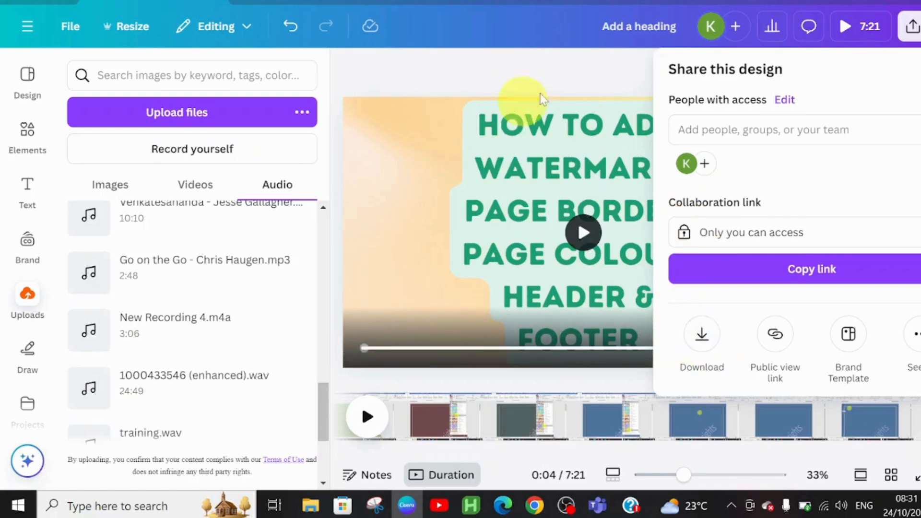
left_click(535, 68)
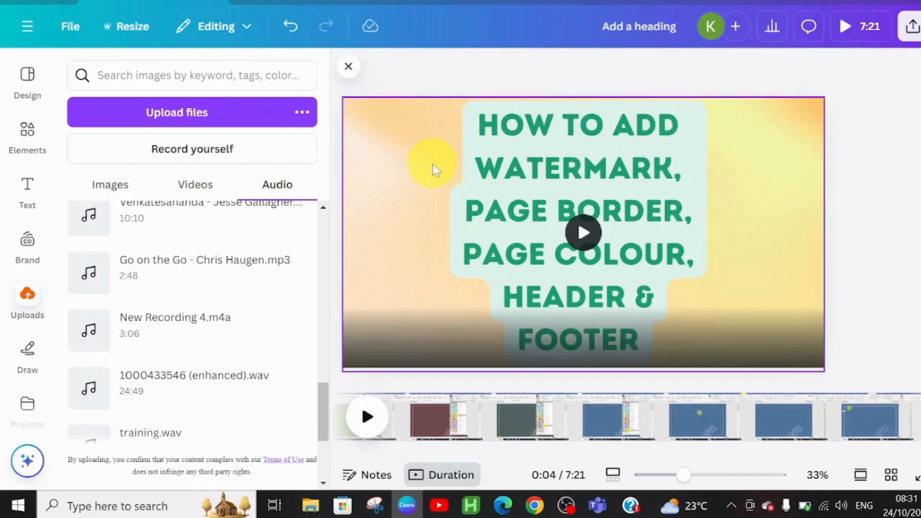
Select the title page's background video and look through its filter, audio and playback editing options
left_click(425, 173)
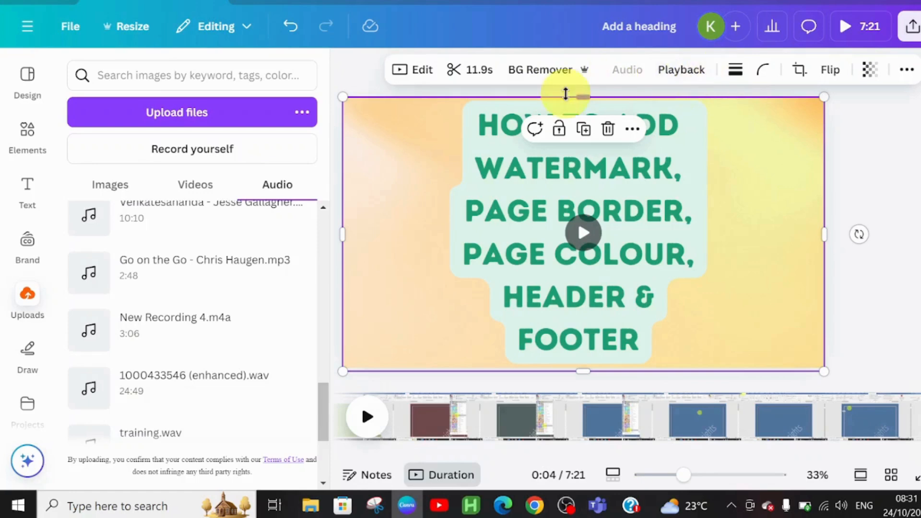
left_click(429, 79)
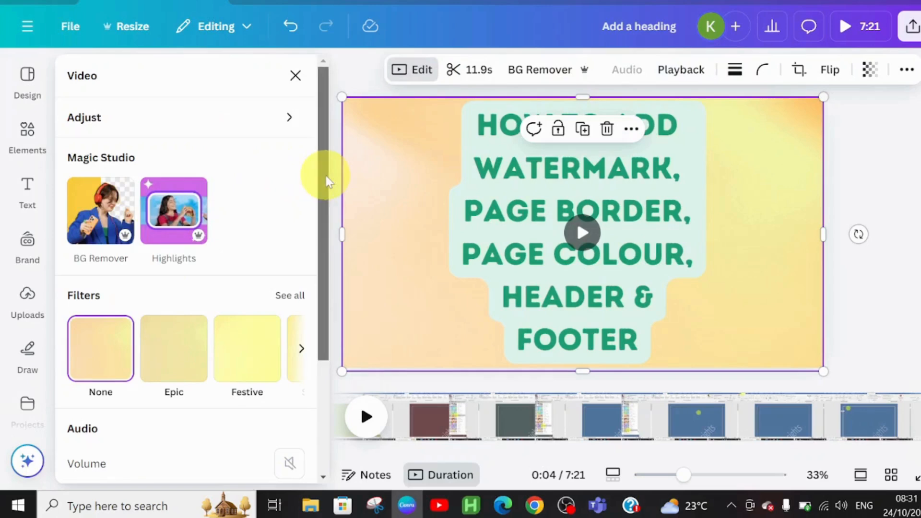
left_click_drag(322, 178, 327, 218)
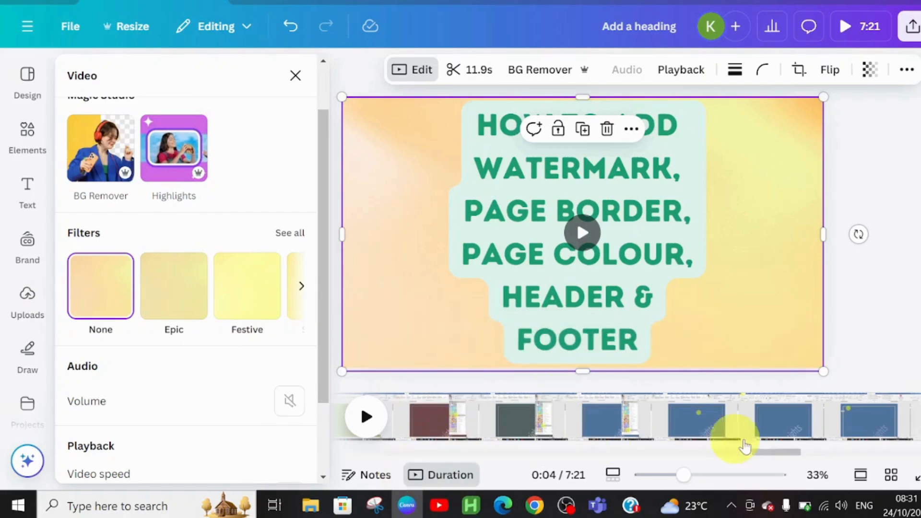
left_click_drag(769, 453, 603, 444)
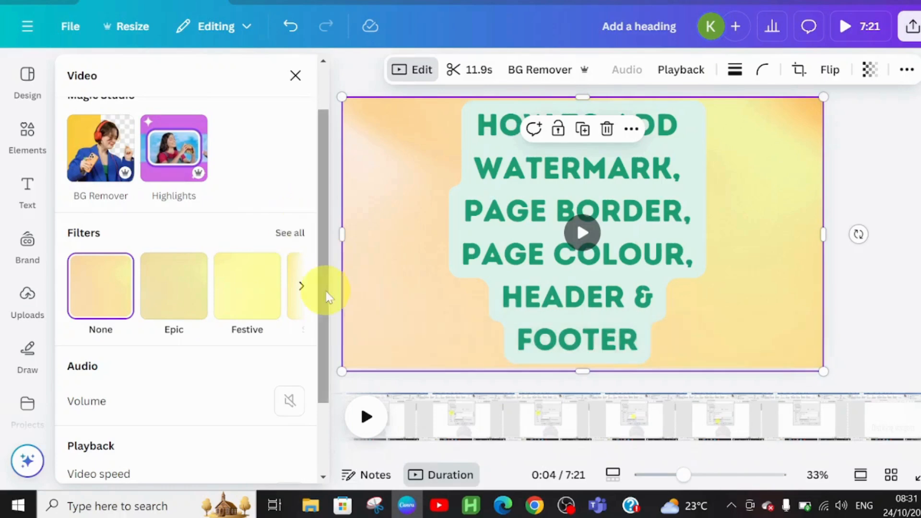
scroll(329, 283, "down", 1)
left_click_drag(338, 367, 512, 23)
Download all pages of the design as a single MP4 video in 1080p (HD) quality
left_click(915, 26)
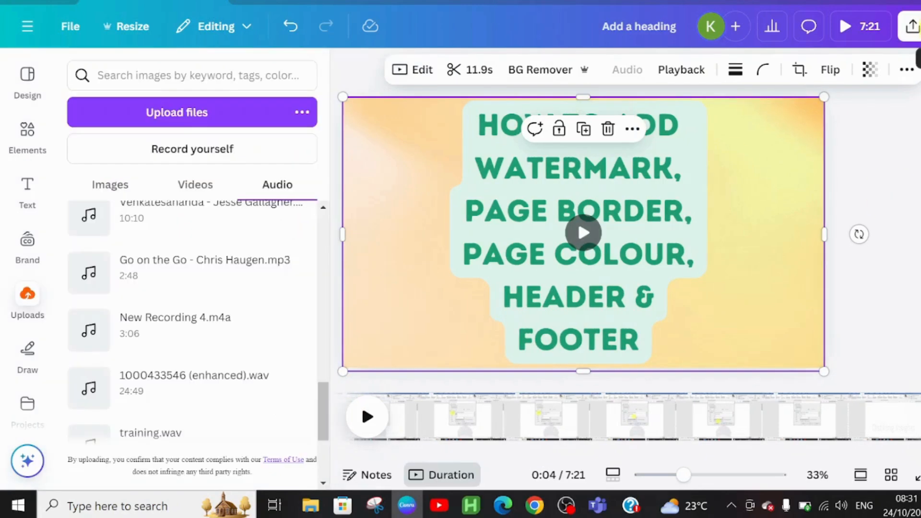
left_click(914, 27)
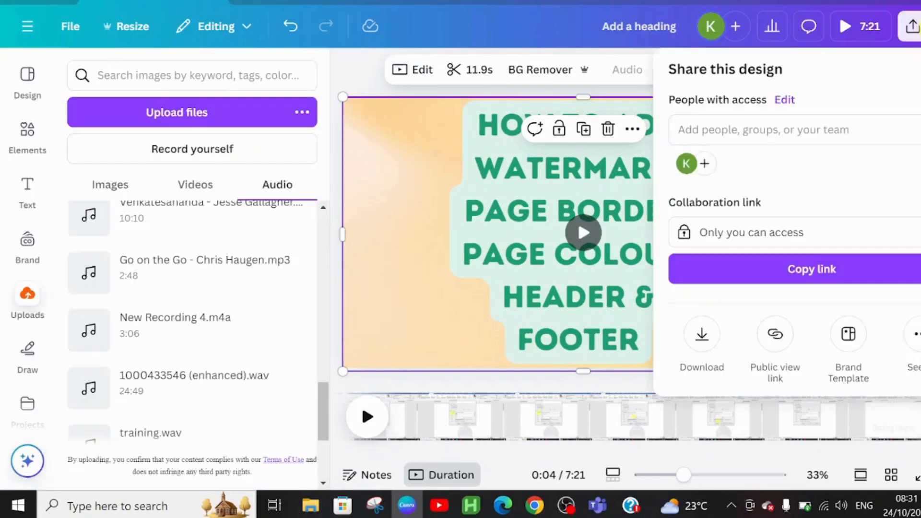
left_click(703, 338)
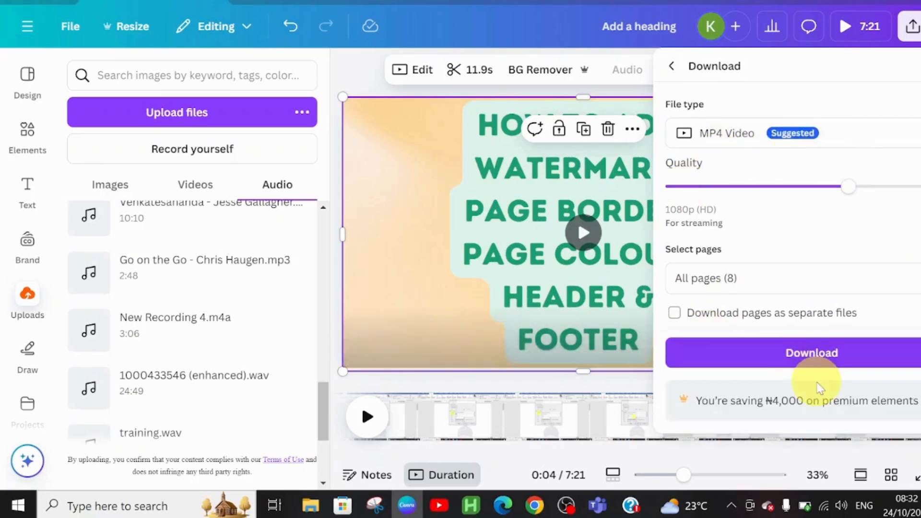
left_click(819, 355)
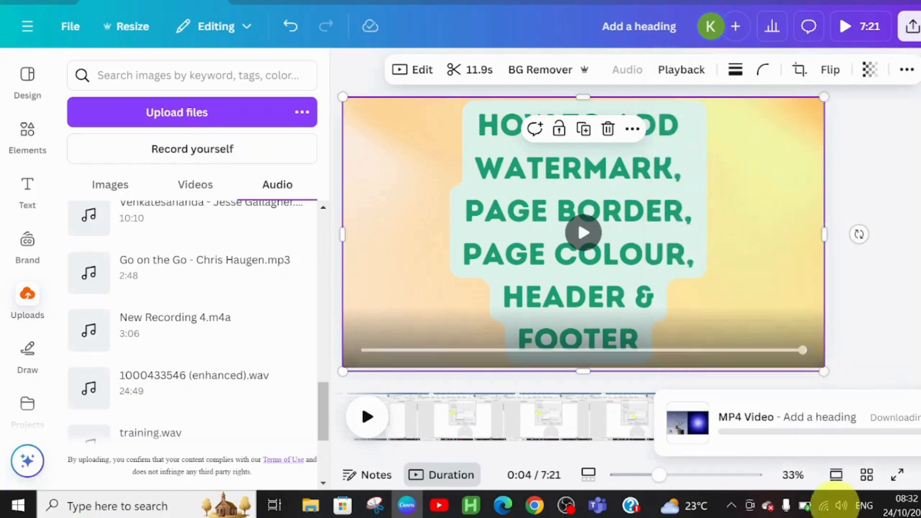